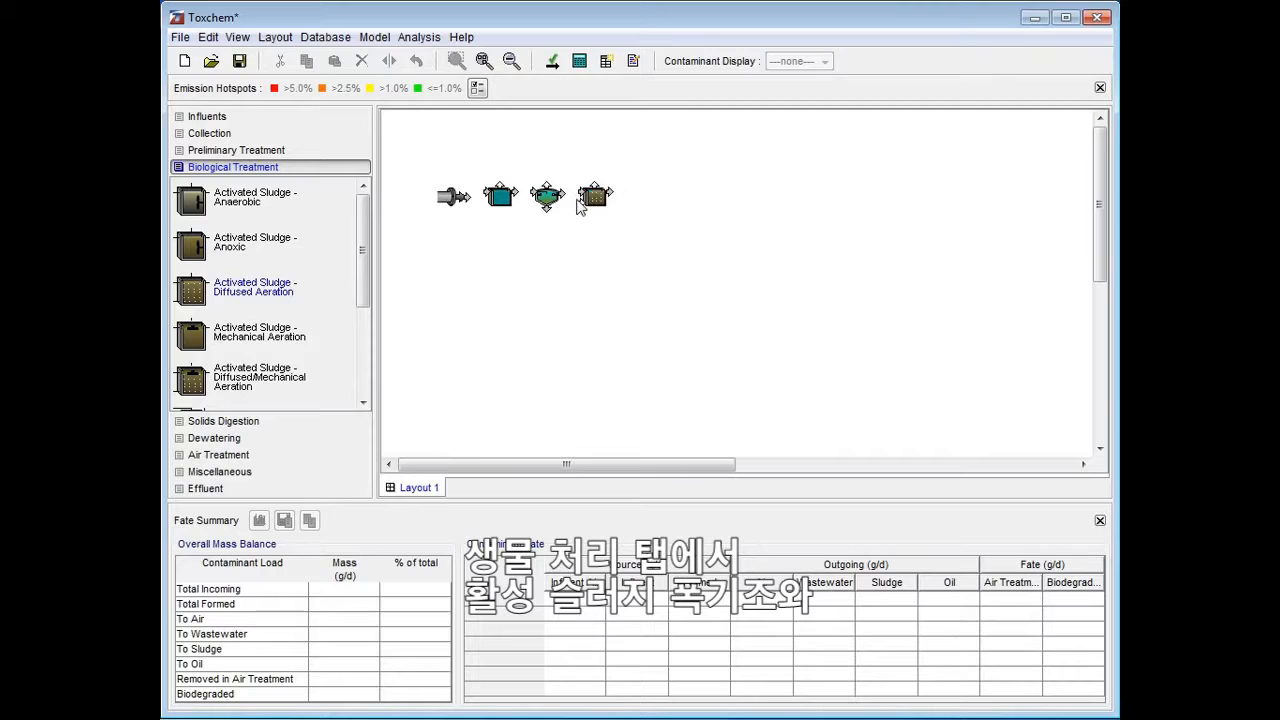
Place a Secondary Clarifier/Sludge Thickener after the diffused aeration tank and an Anaerobic Digester below the aeration tank, leaving a gap between them.
left_click_drag(360, 263, 365, 340)
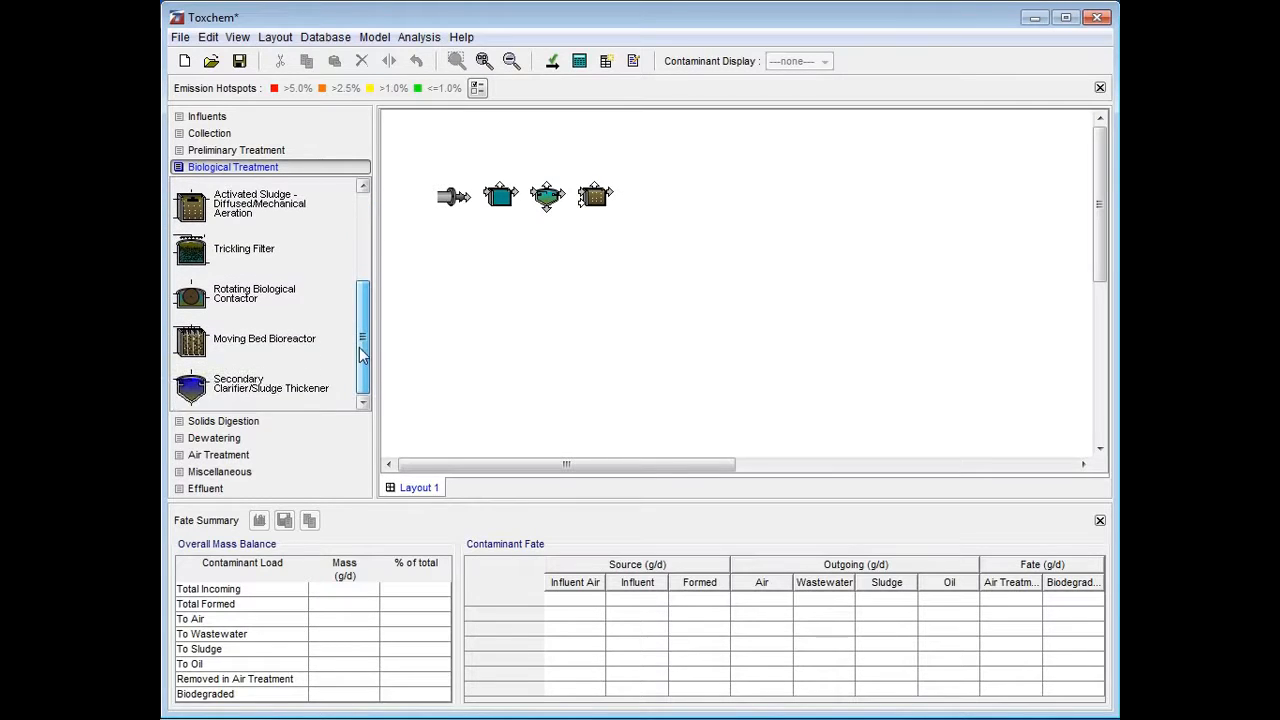
left_click_drag(228, 397, 642, 196)
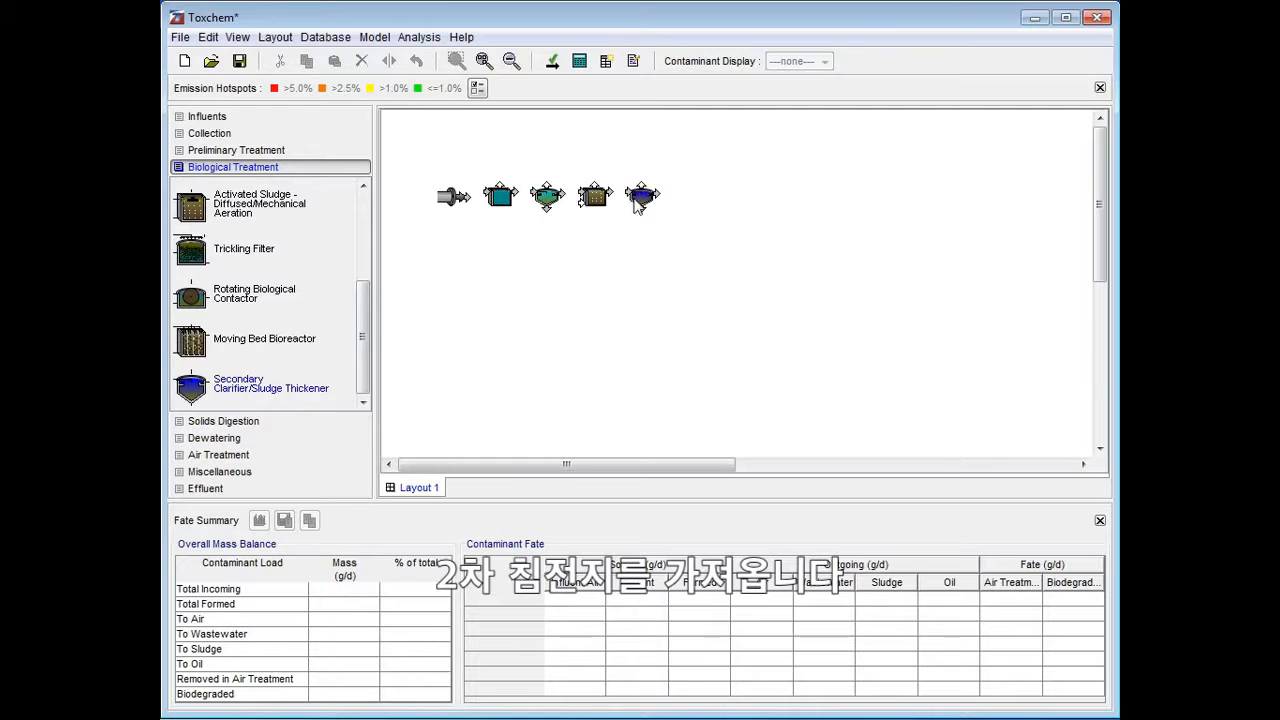
left_click(250, 421)
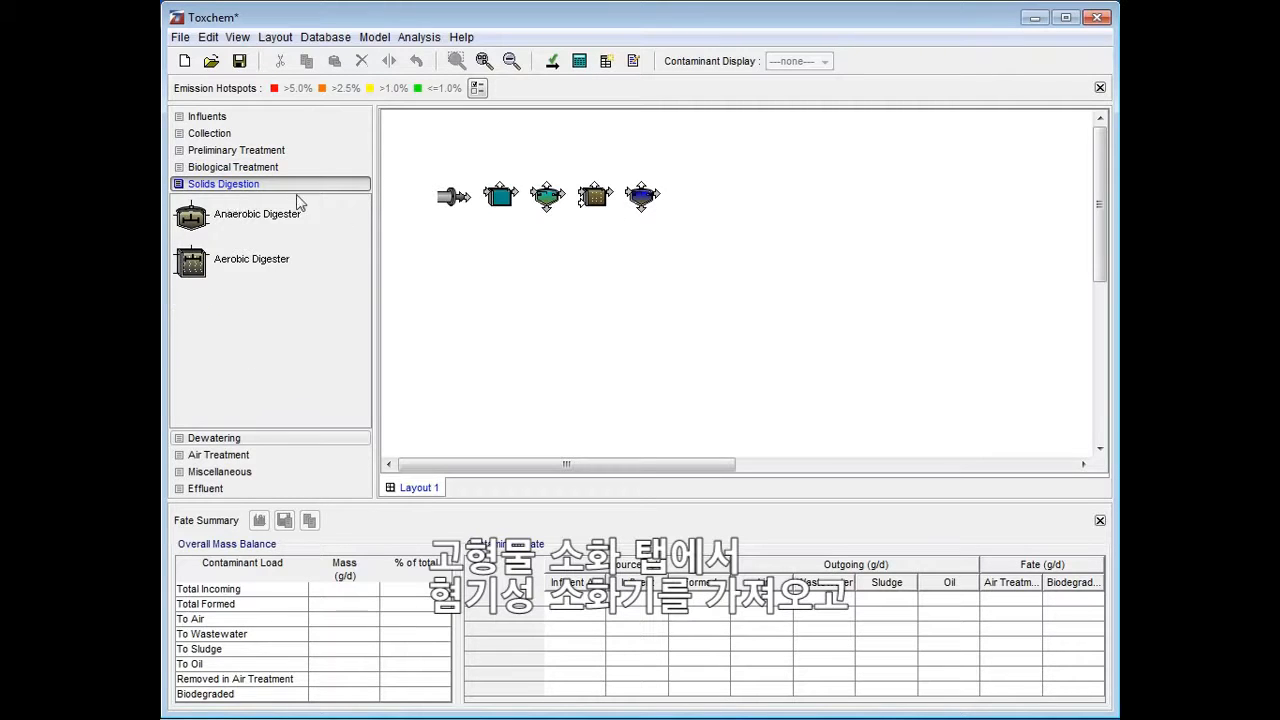
left_click_drag(215, 222, 596, 264)
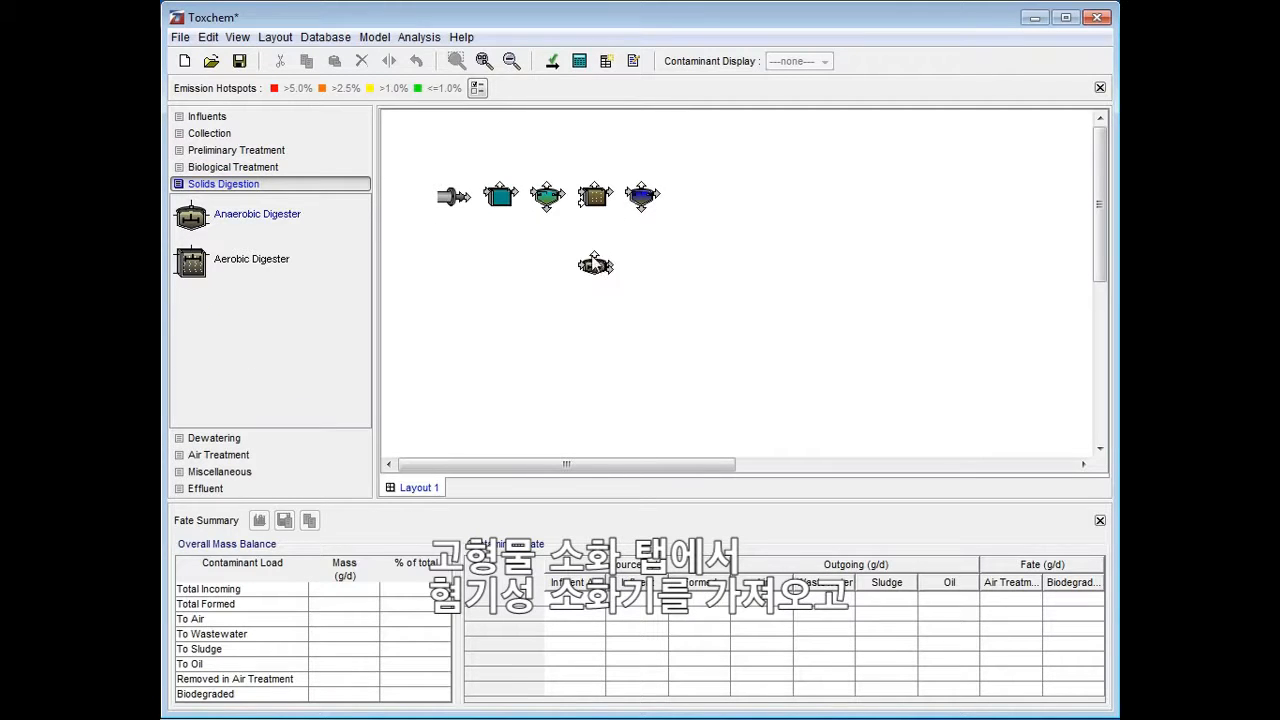
Add a Belt Filter Press beside the anaerobic digester and an Air Treatment unit between the aeration tank and the digester.
left_click(222, 440)
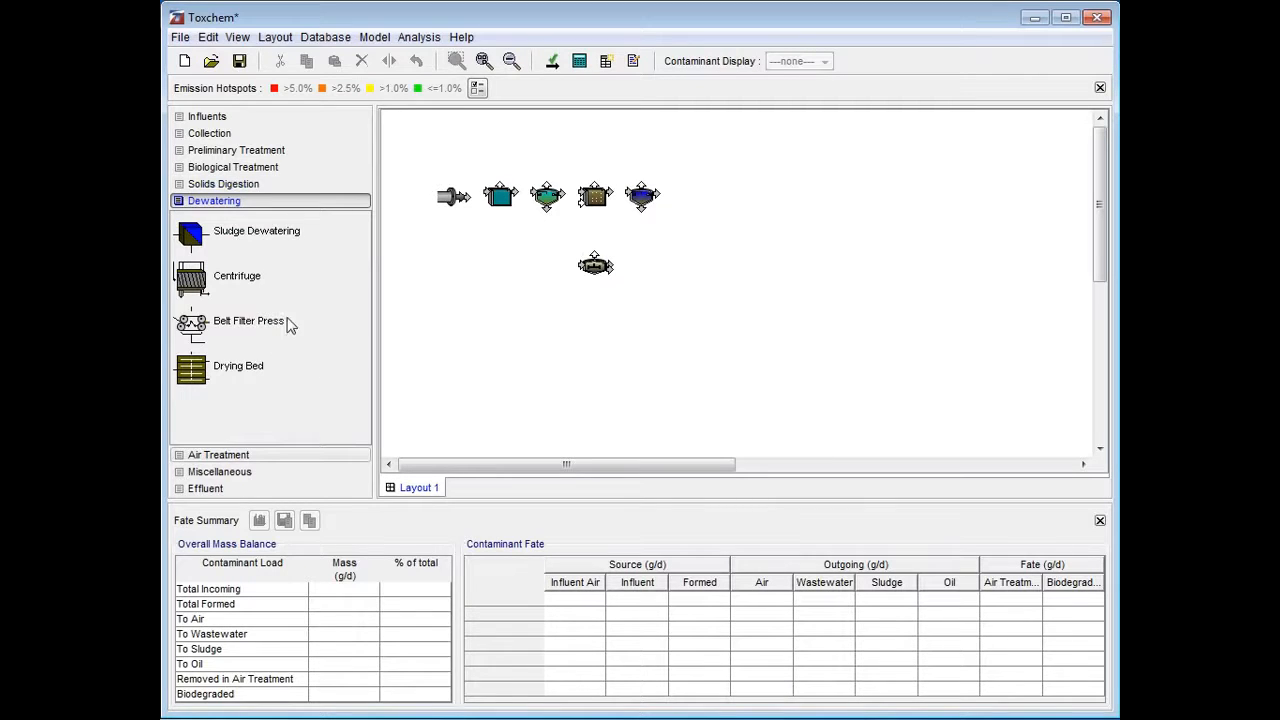
left_click_drag(299, 333, 645, 268)
left_click(243, 454)
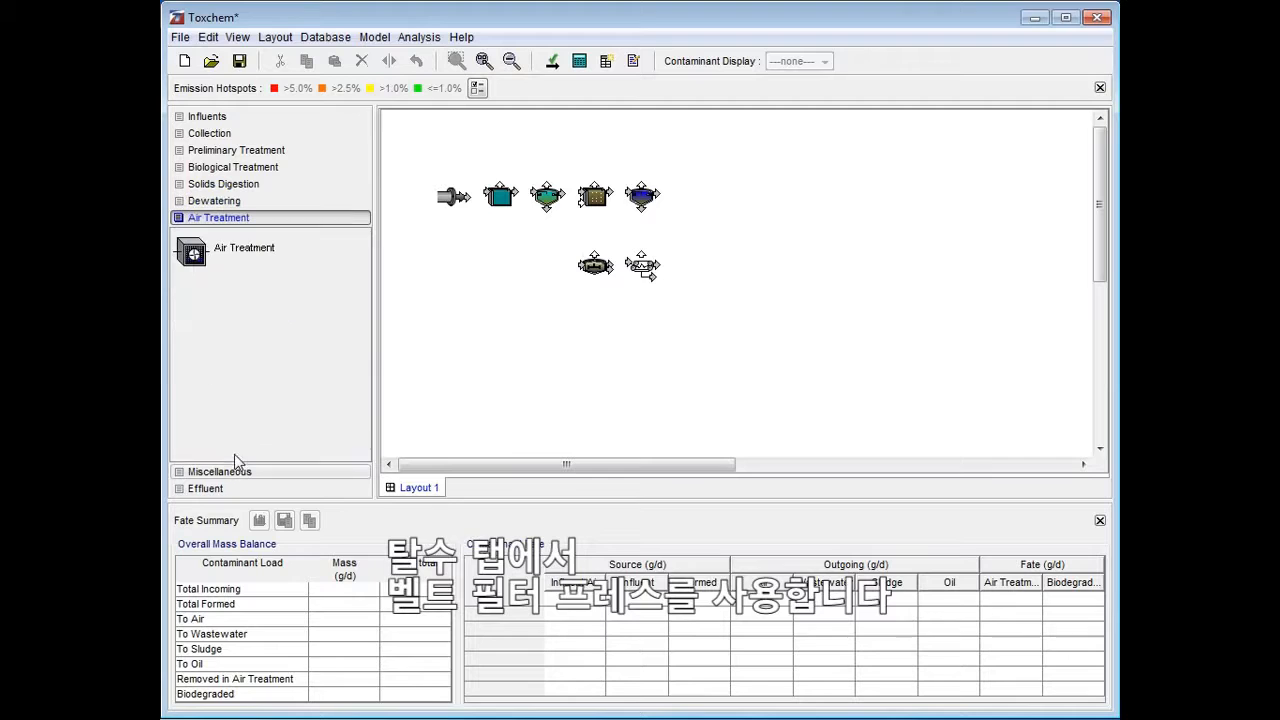
left_click_drag(265, 255, 595, 236)
Place a Pass Through Point just before the anaerobic digester, in the same row.
left_click(250, 471)
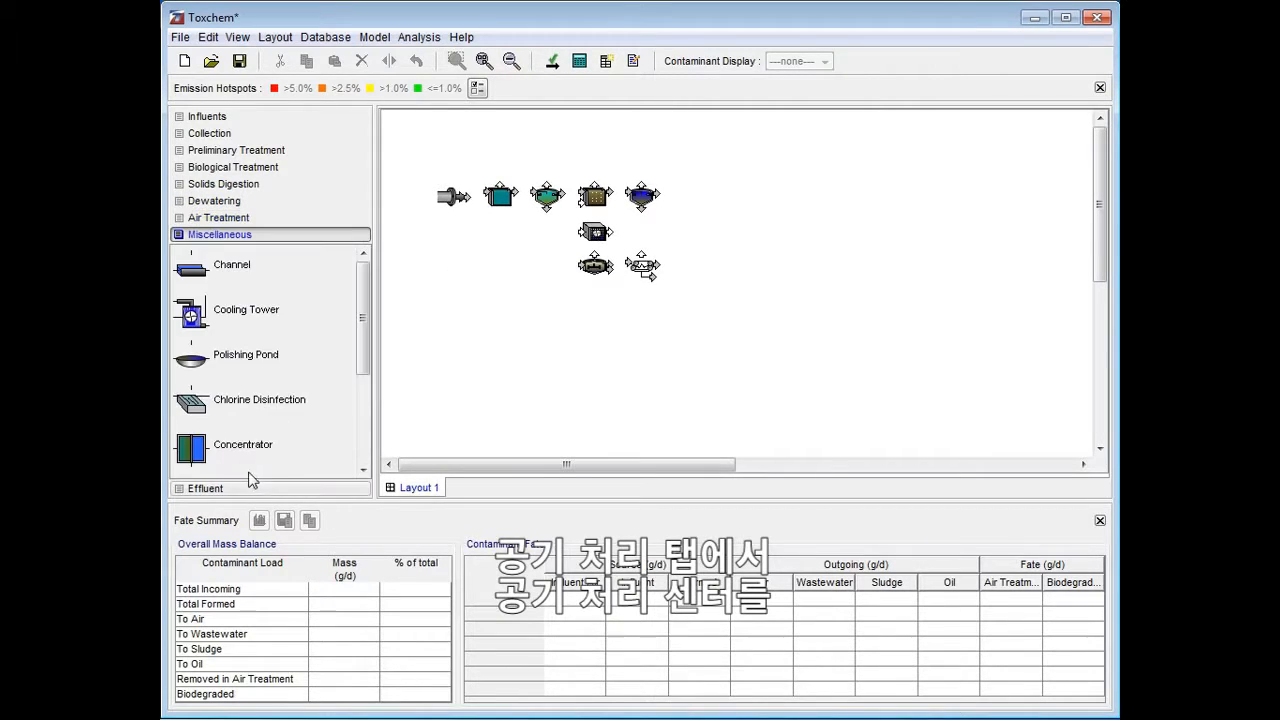
left_click_drag(364, 322, 356, 410)
left_click_drag(262, 418, 556, 265)
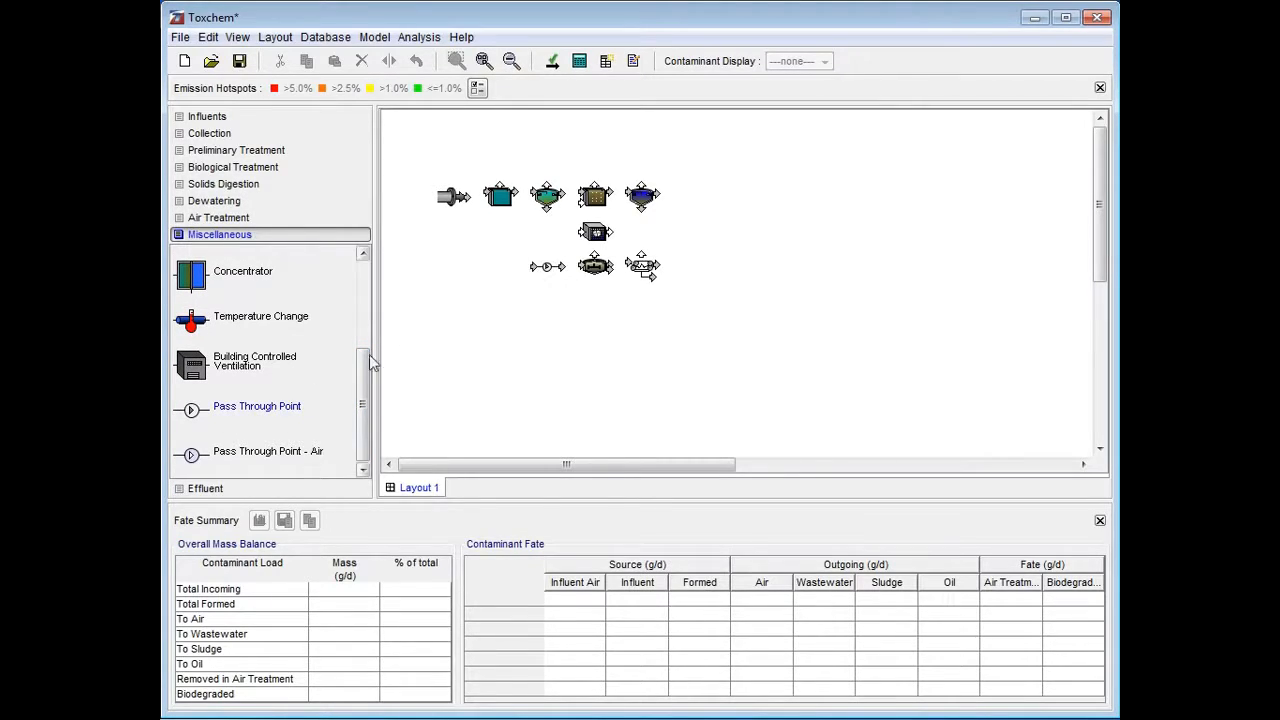
Place two Air Effluent objects, one above the equalization tank and one above the secondary clarifier.
left_click(237, 488)
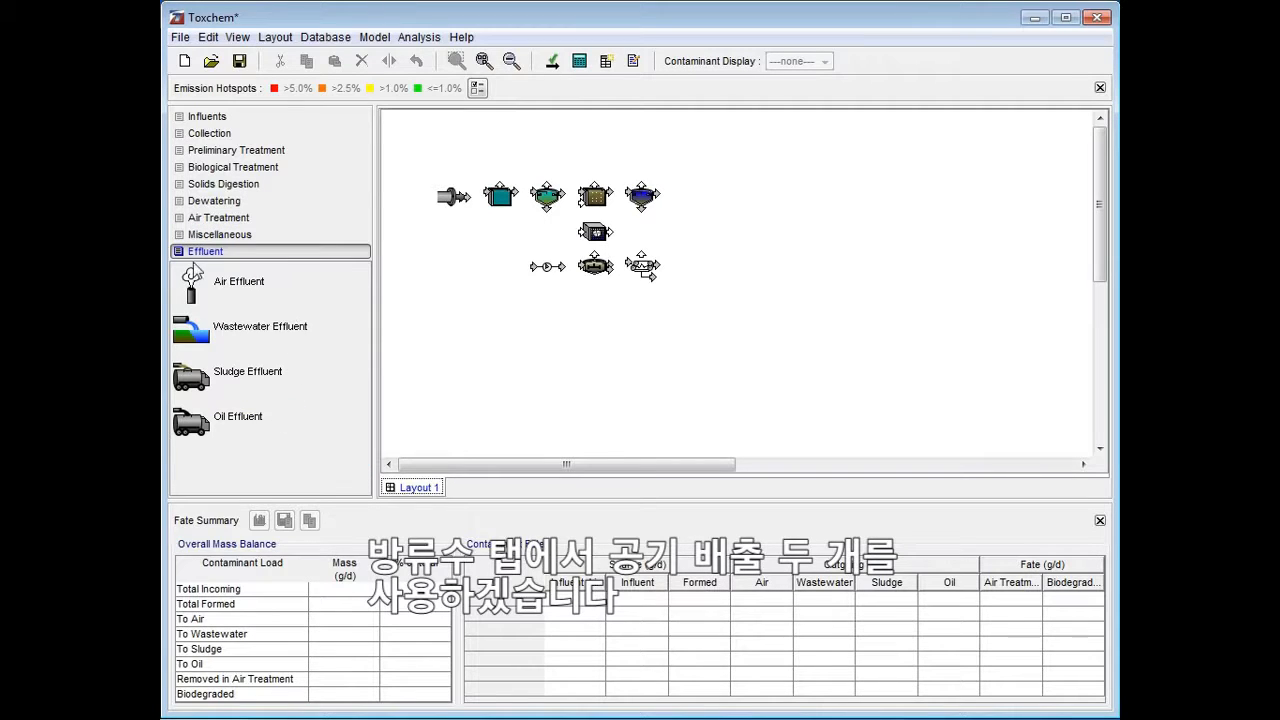
left_click_drag(194, 285, 497, 143)
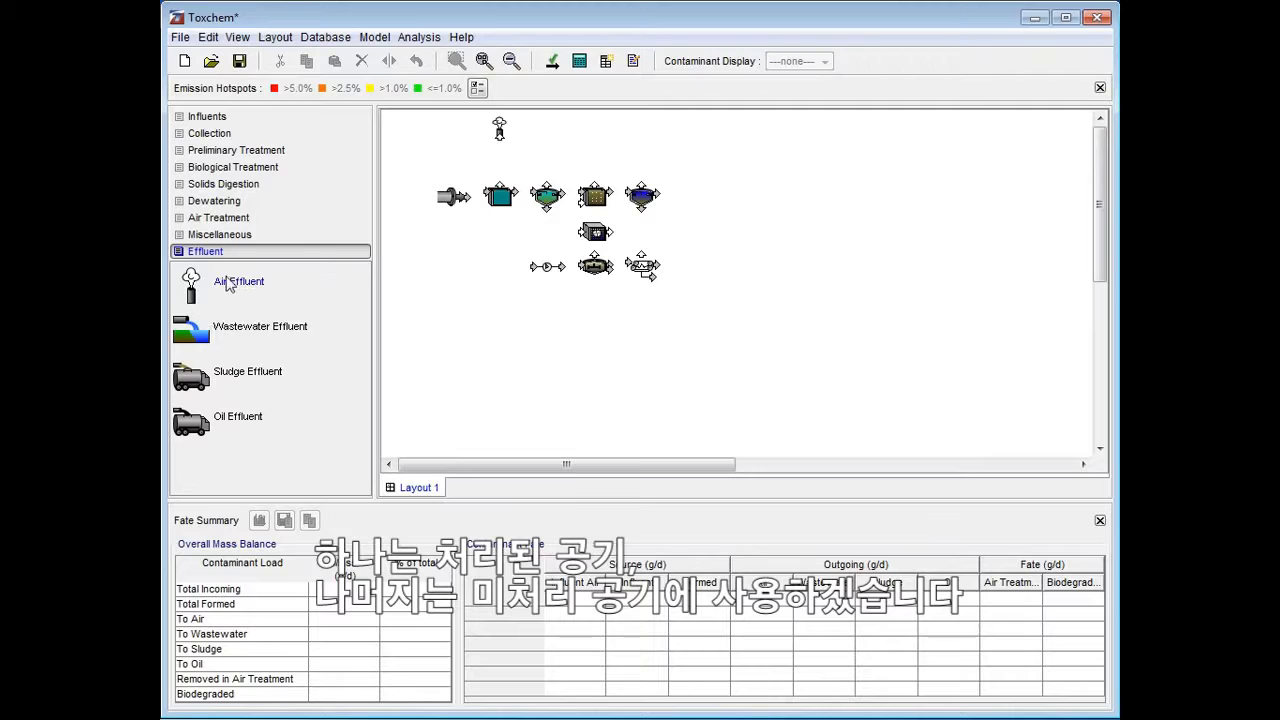
left_click_drag(229, 284, 641, 143)
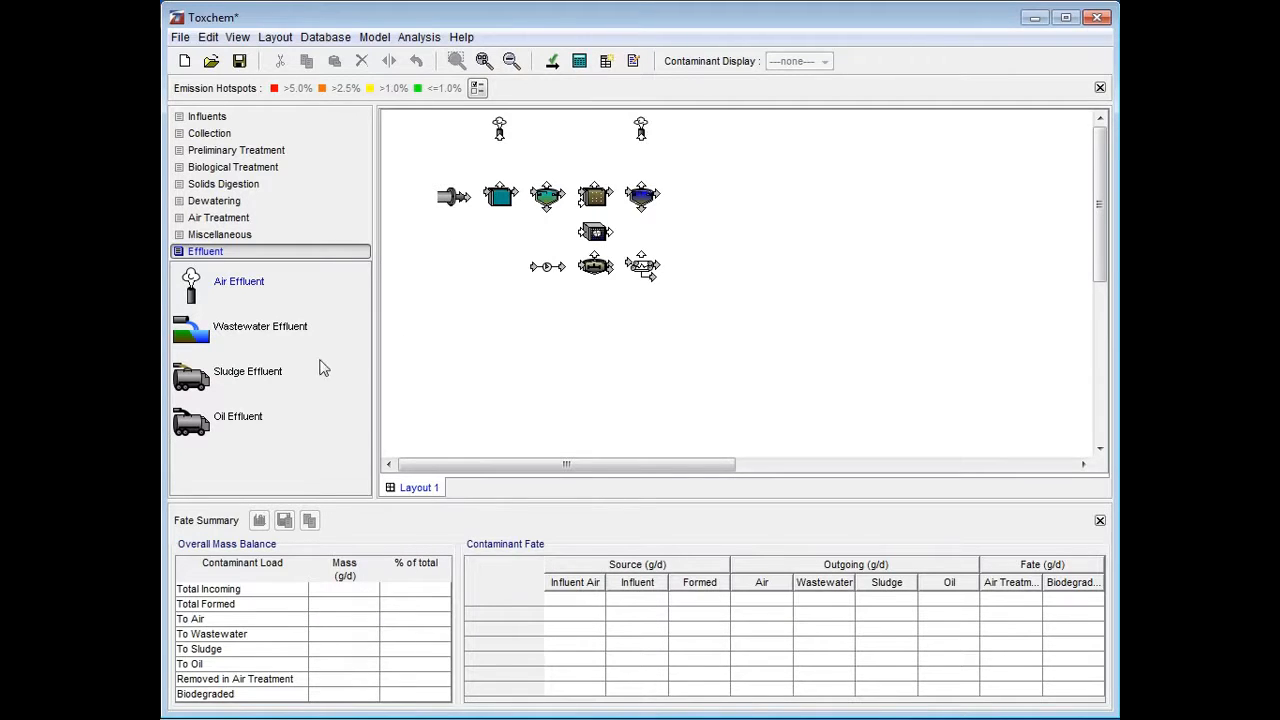
Add a Wastewater Effluent after the secondary clarifier and a Sludge Effluent after the belt filter press.
left_click_drag(226, 327, 698, 200)
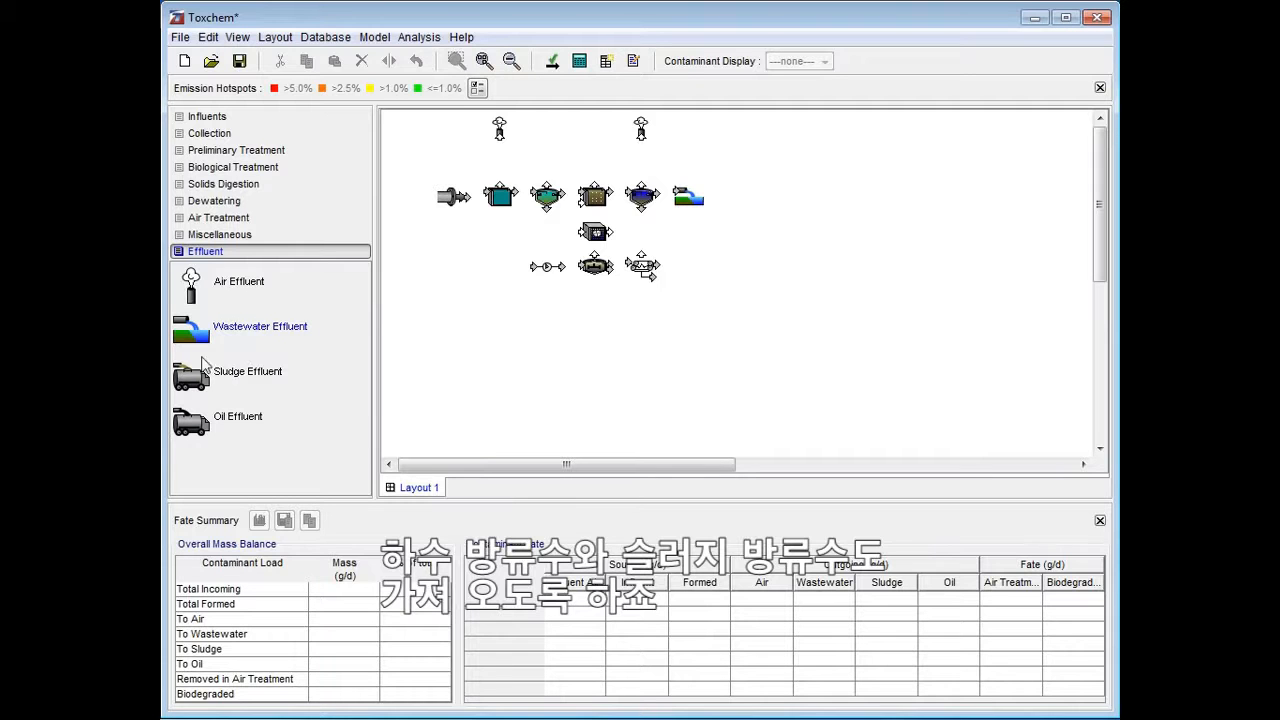
left_click_drag(203, 362, 685, 270)
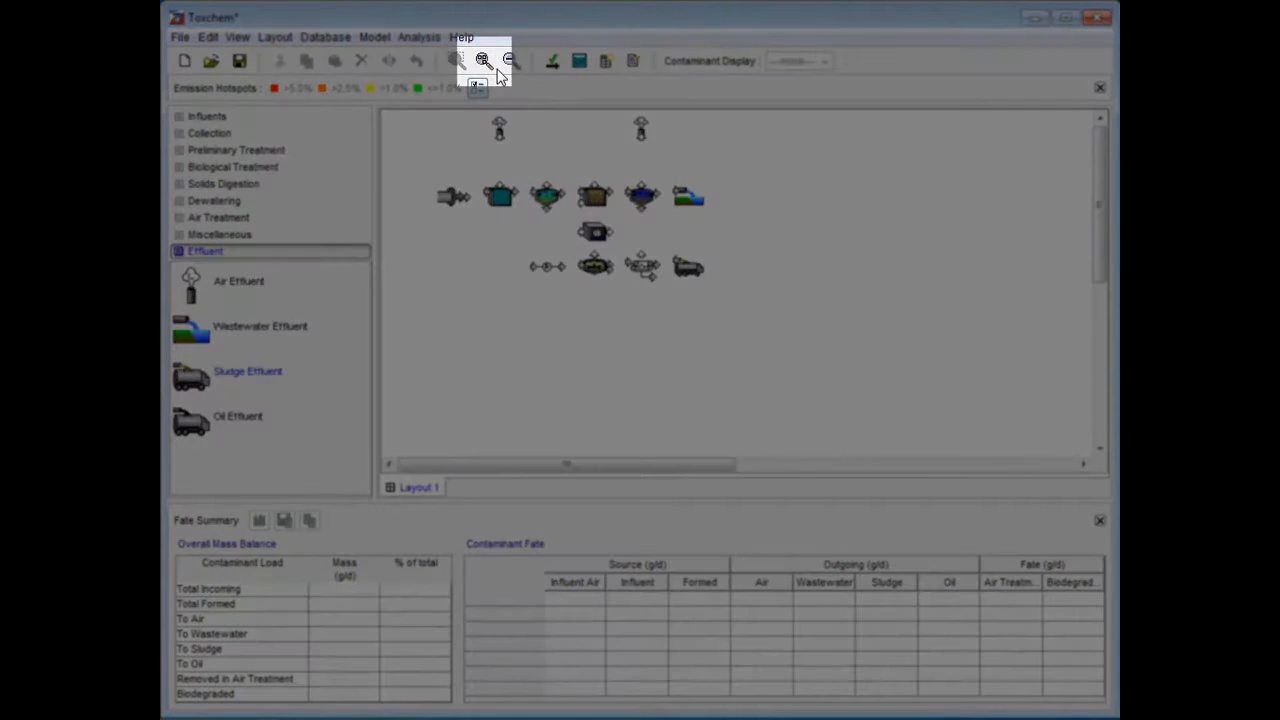
Connect the main wastewater line from the influent through equalization, primary clarifier, aeration tank and secondary clarifier to the wastewater effluent.
left_click(486, 62)
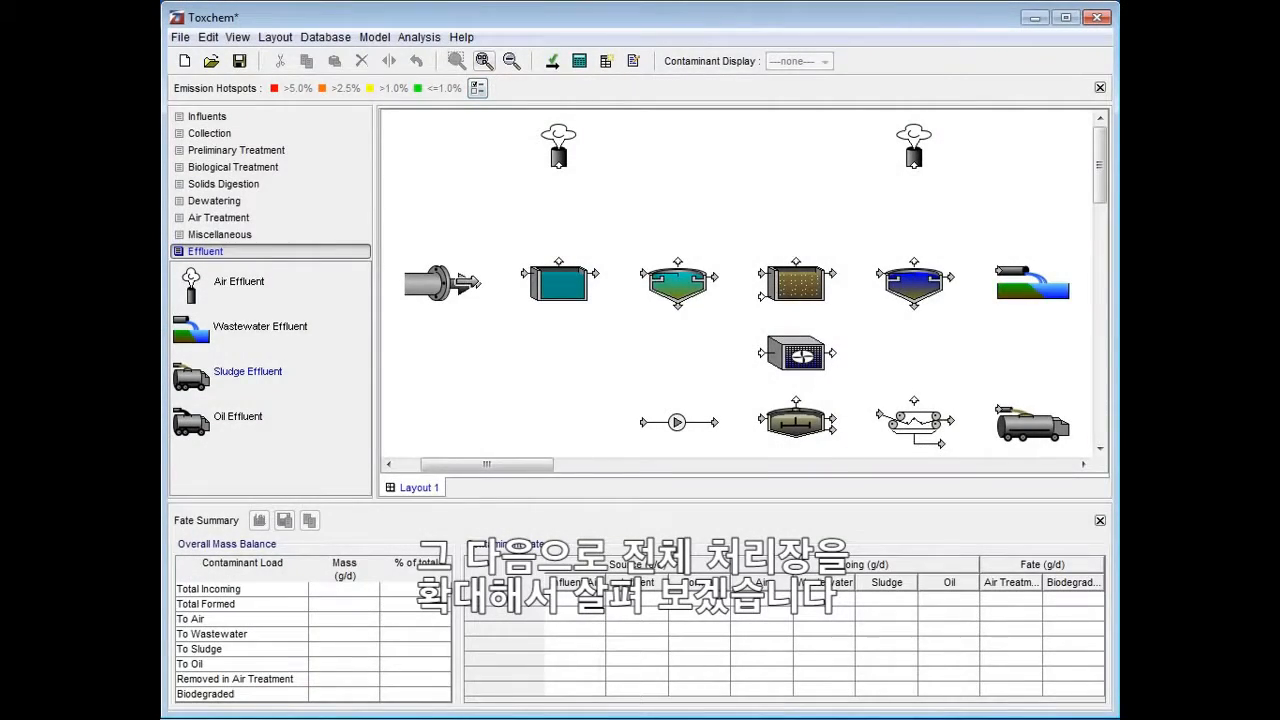
left_click_drag(472, 282, 525, 273)
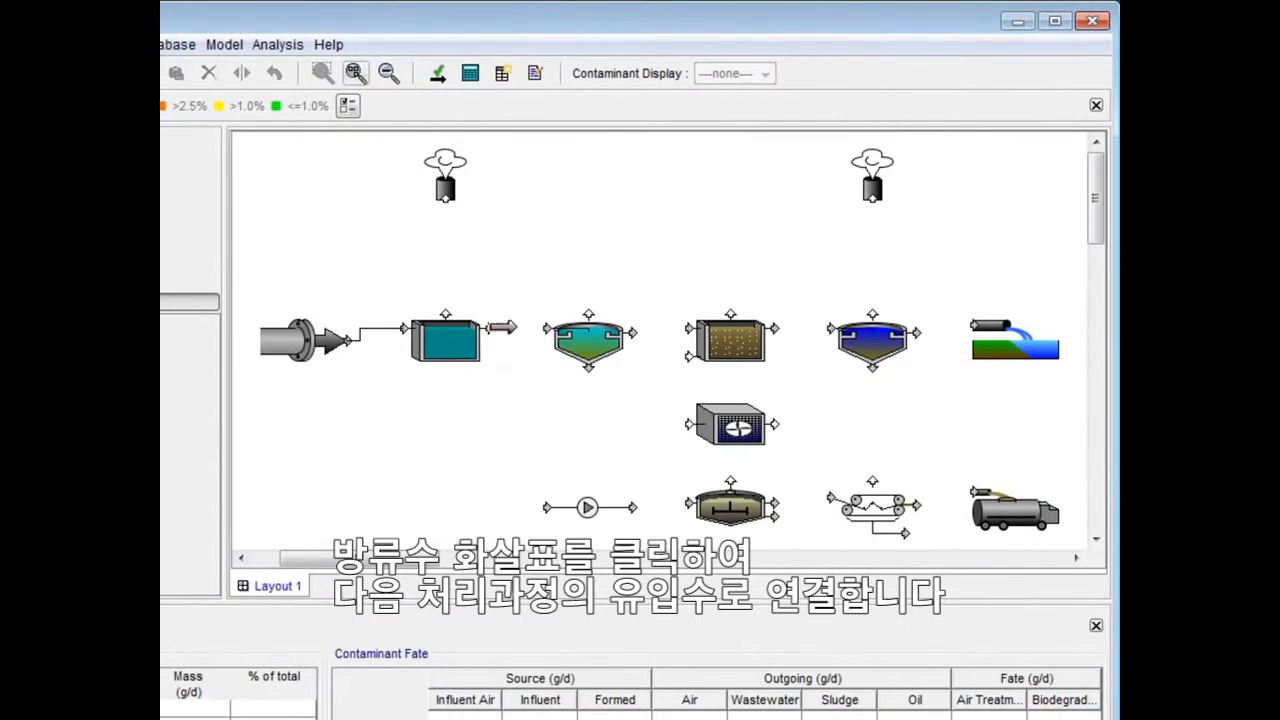
left_click_drag(492, 322, 830, 331)
left_click_drag(910, 330, 972, 325)
Connect the secondary clarifier's sludge to the aeration tank and, through the pass through point, to the digester, which also receives the primary clarifier's sludge.
mouse_move(874, 370)
left_mouse_down()
mouse_move(700, 370)
mouse_move(688, 330)
left_mouse_up()
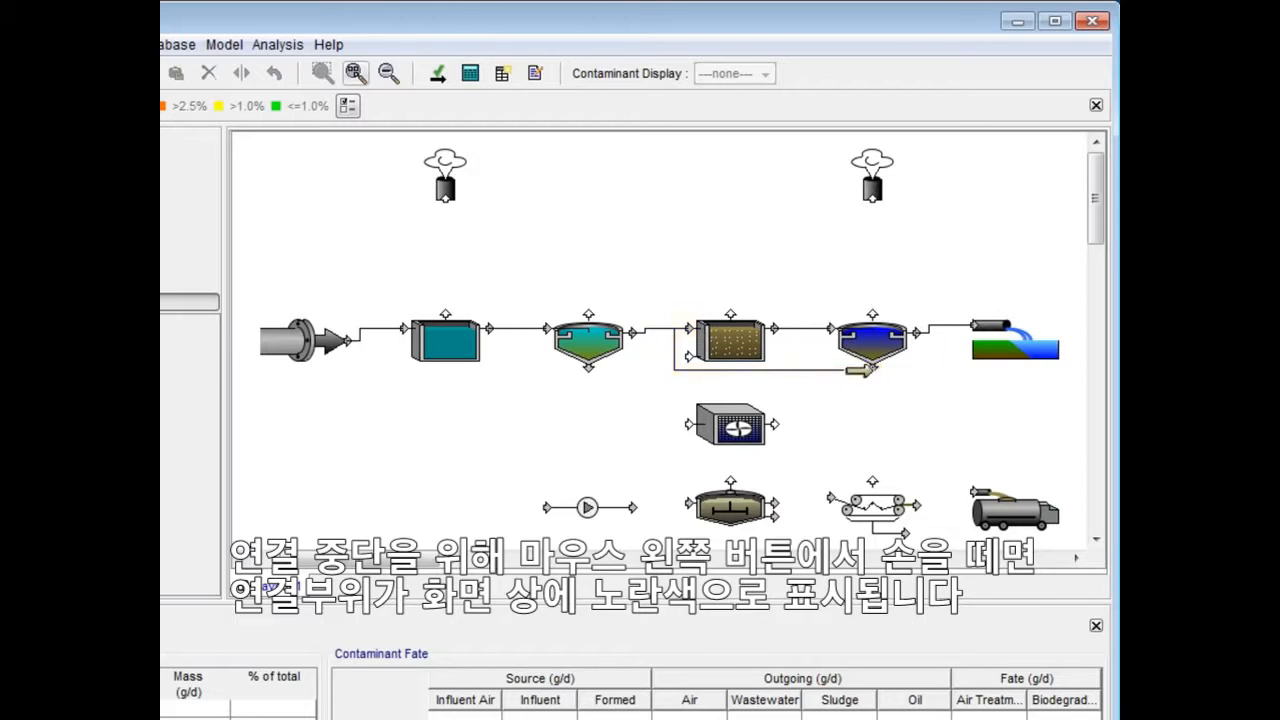
mouse_move(873, 370)
left_mouse_down()
mouse_move(863, 385)
mouse_move(529, 454)
mouse_move(531, 506)
mouse_move(547, 507)
left_mouse_up()
left_click_drag(630, 507, 688, 507)
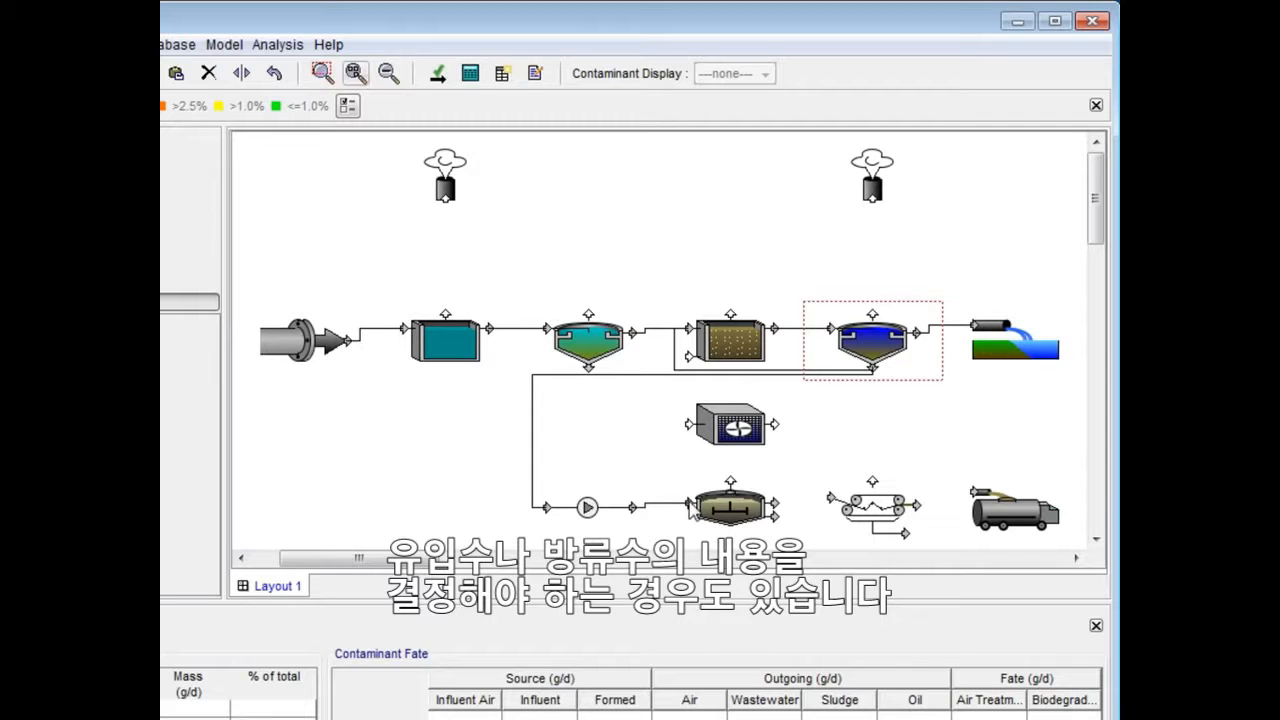
left_click_drag(588, 368, 688, 507)
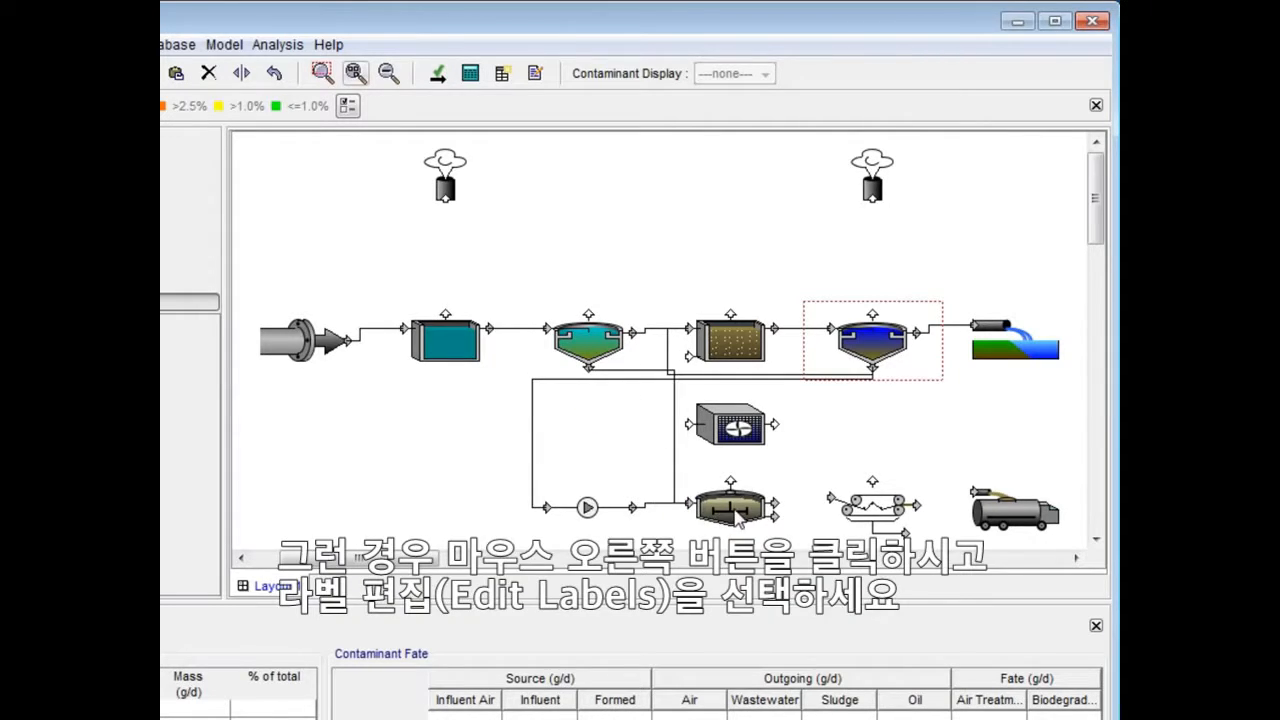
Review the anaerobic digester's stream labels for the inlet coming from Point and accept them.
right_click(735, 514)
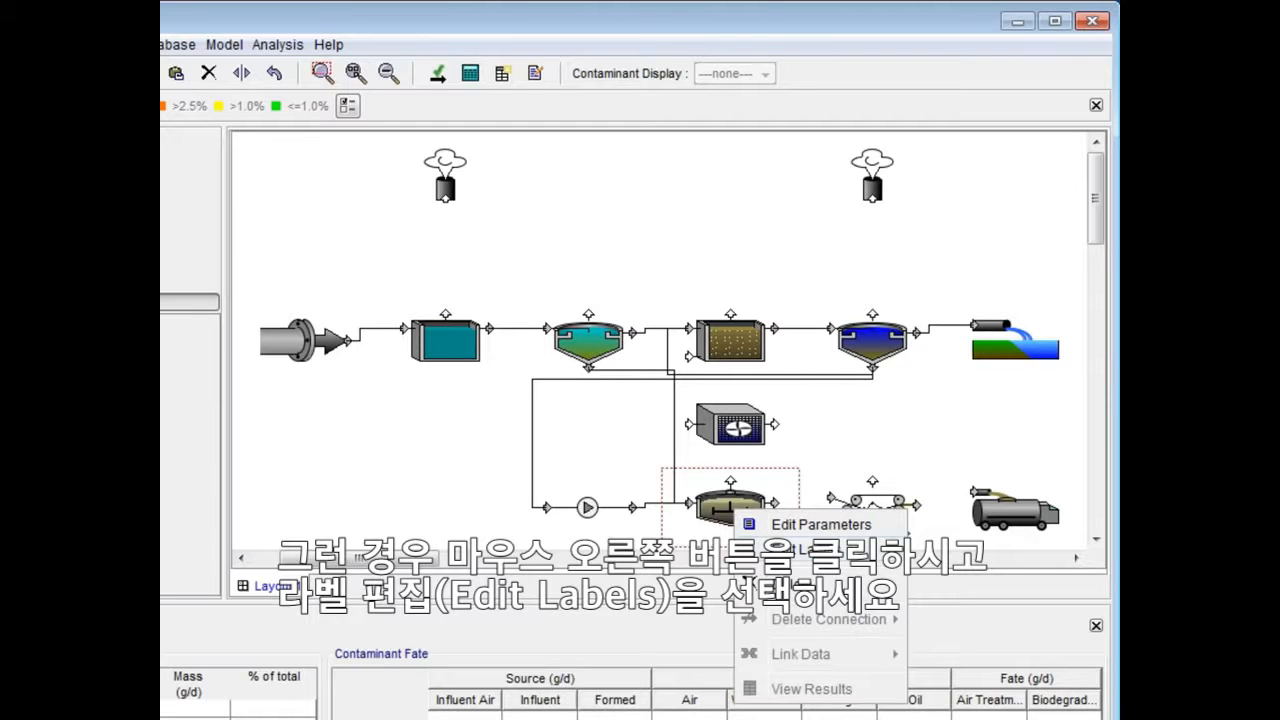
left_click(800, 549)
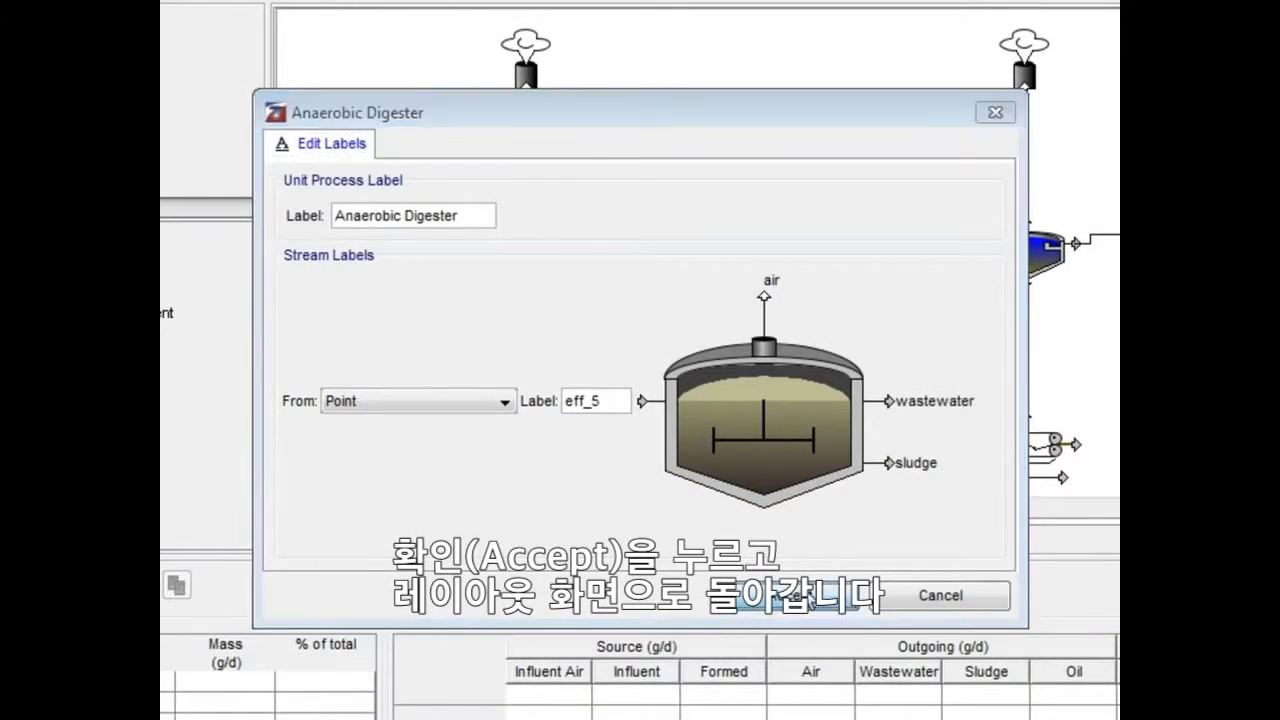
left_click(800, 596)
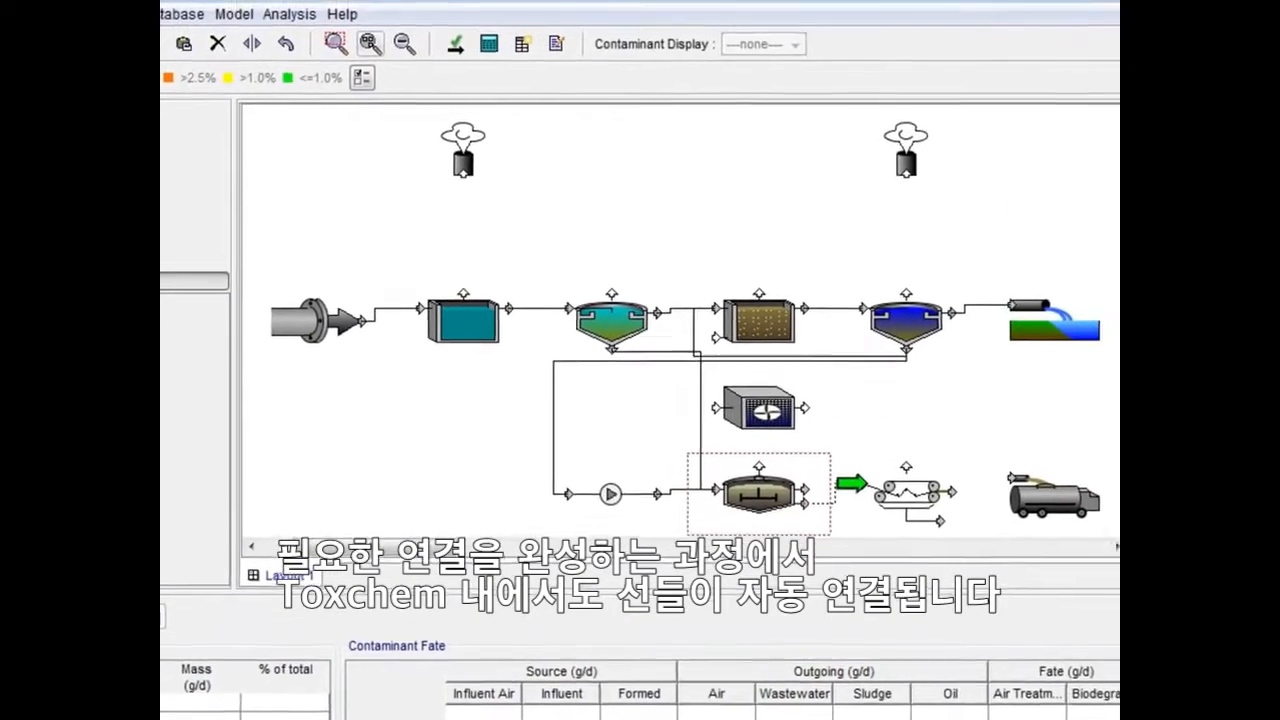
Connect the digester's sludge through the belt filter press to the sludge effluent, and return both units' wastewater to the equalization tank.
left_click_drag(860, 484, 386, 334)
left_click_drag(905, 533, 406, 332)
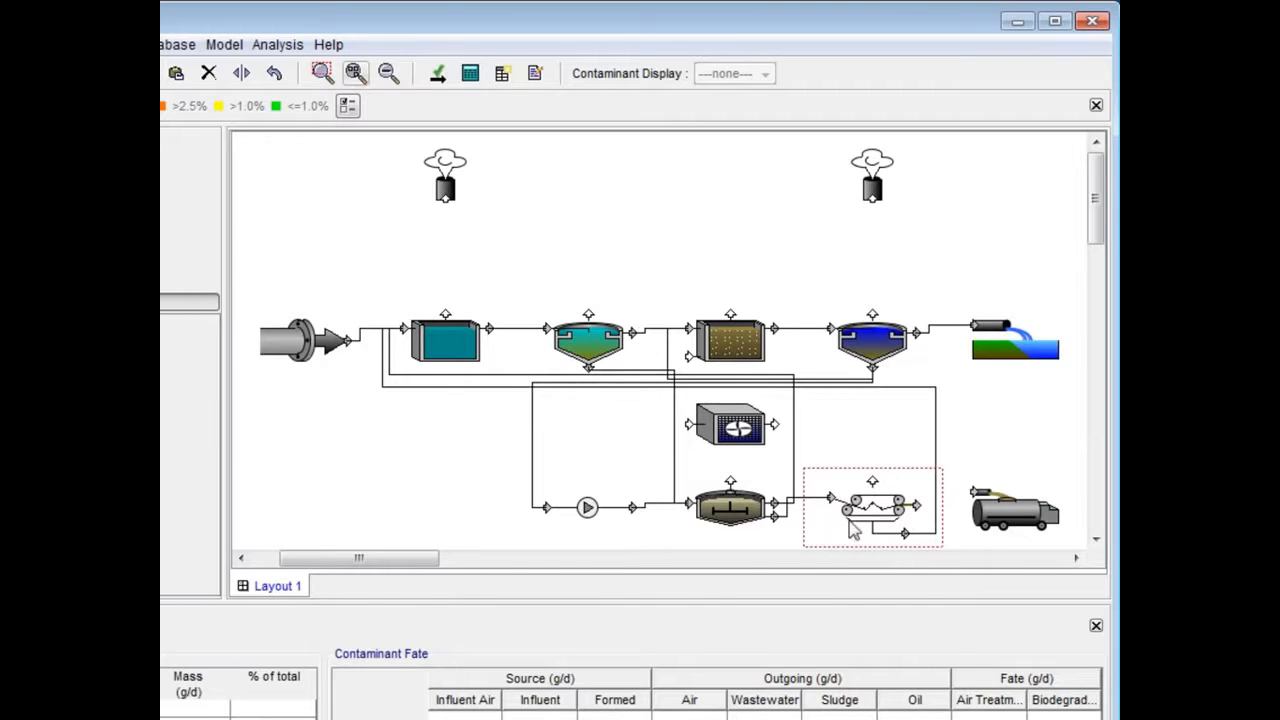
left_click_drag(910, 504, 976, 491)
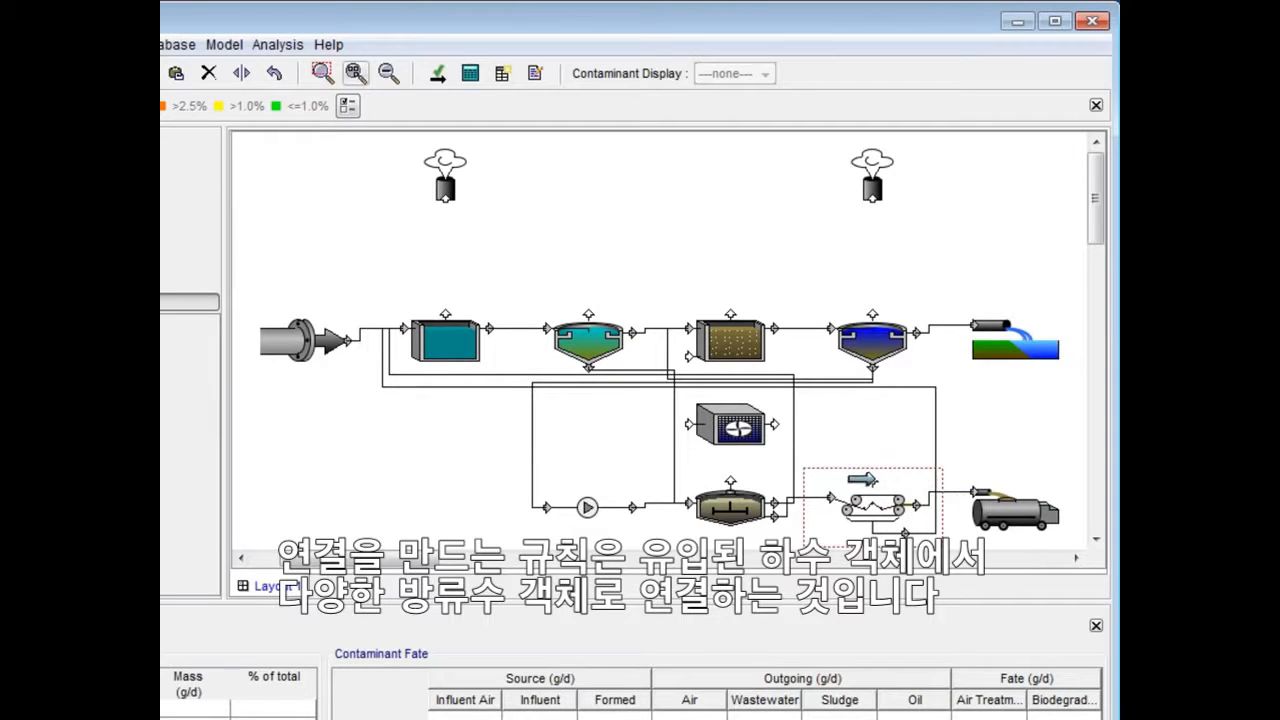
Connect the belt filter press air to the air effluent above equalization, and the digester air through Air Treatment to the other air effluent.
left_click_drag(868, 480, 445, 200)
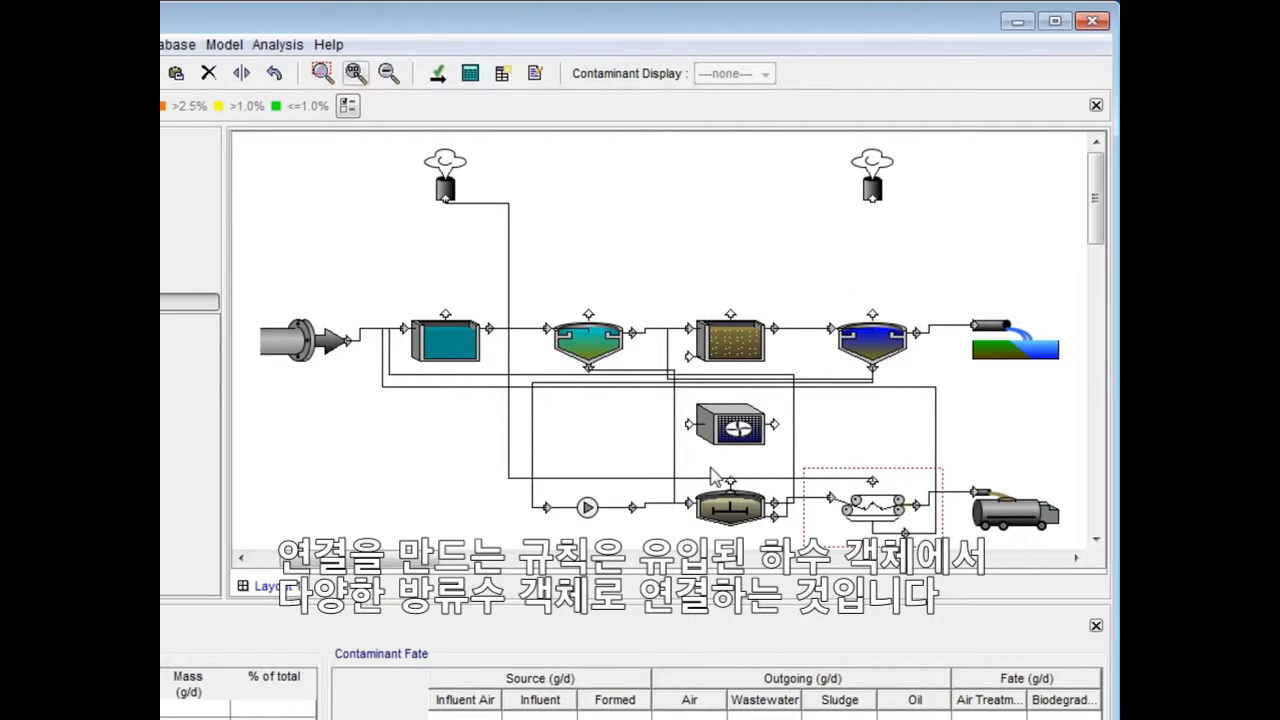
left_click_drag(730, 482, 688, 424)
left_click_drag(778, 421, 872, 195)
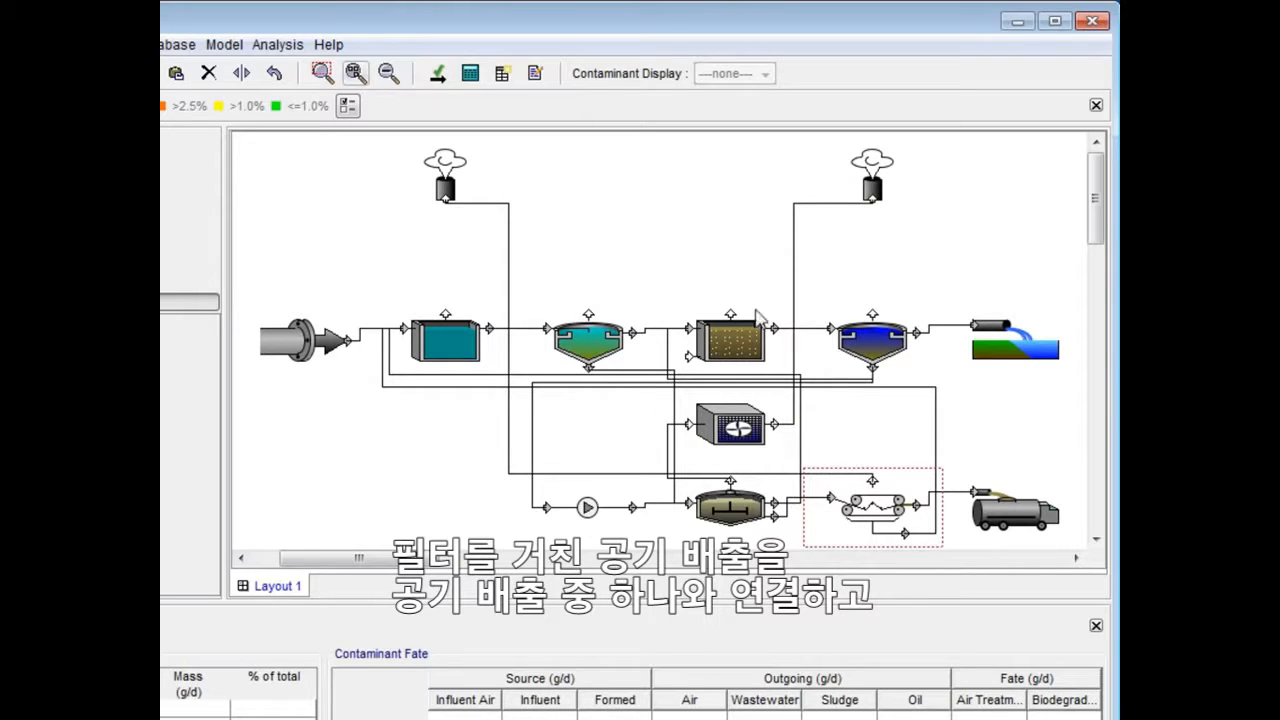
Connect the air outlets of the equalization tank, primary clarifier, aeration tank and secondary clarifier to the air effluent above equalization.
left_click_drag(445, 313, 445, 197)
left_click_drag(589, 313, 445, 197)
left_click_drag(730, 313, 445, 197)
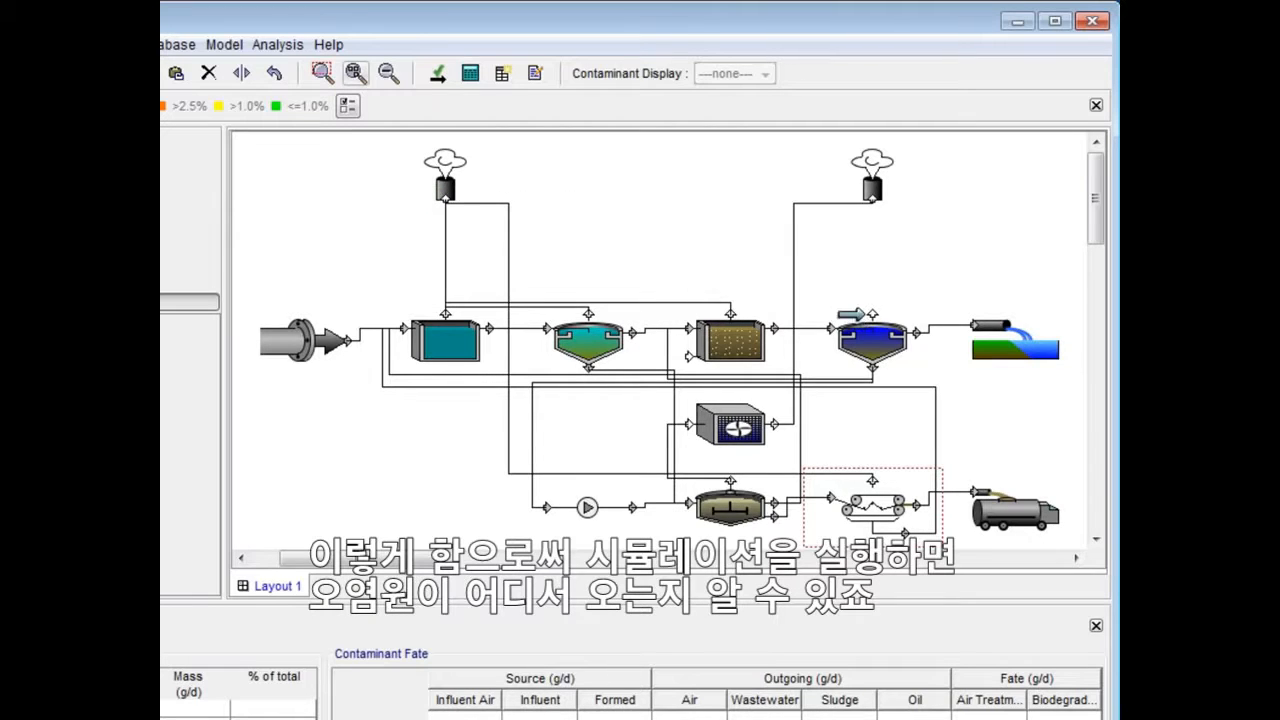
left_click_drag(872, 313, 445, 197)
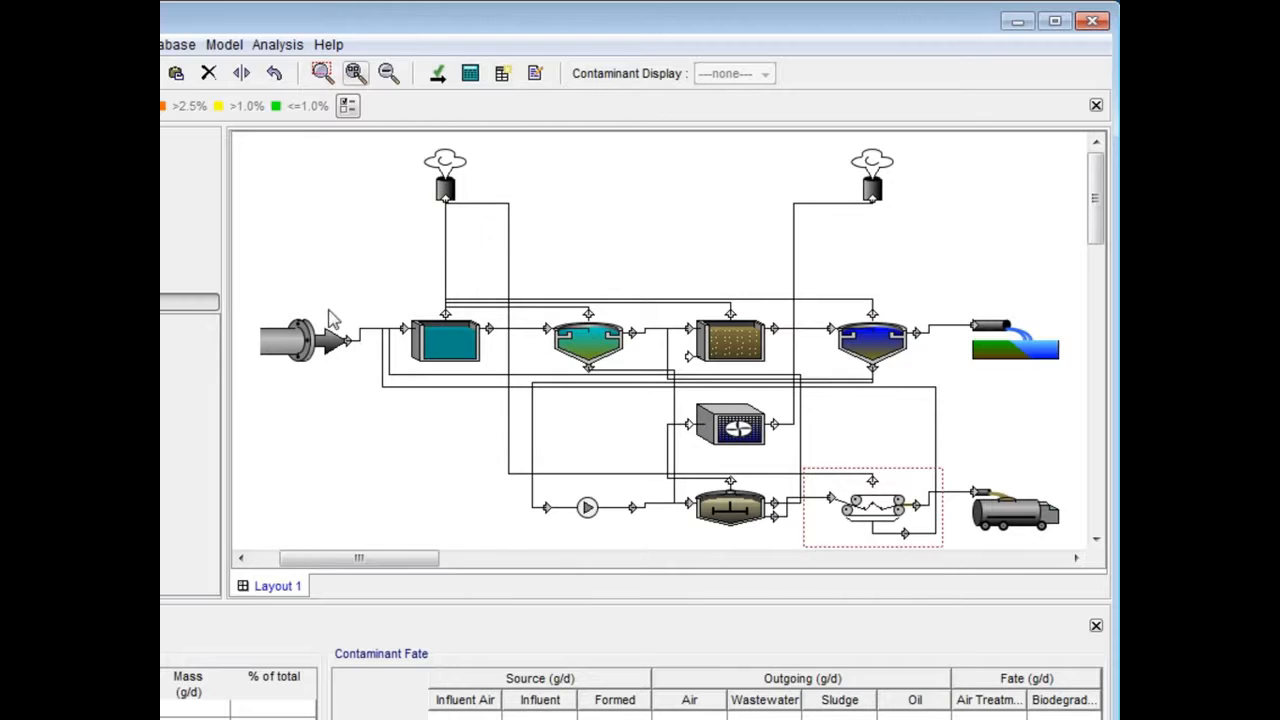
Delete the influent's connection to Equalization and connect the influent to the equalization tank again.
right_click(314, 338)
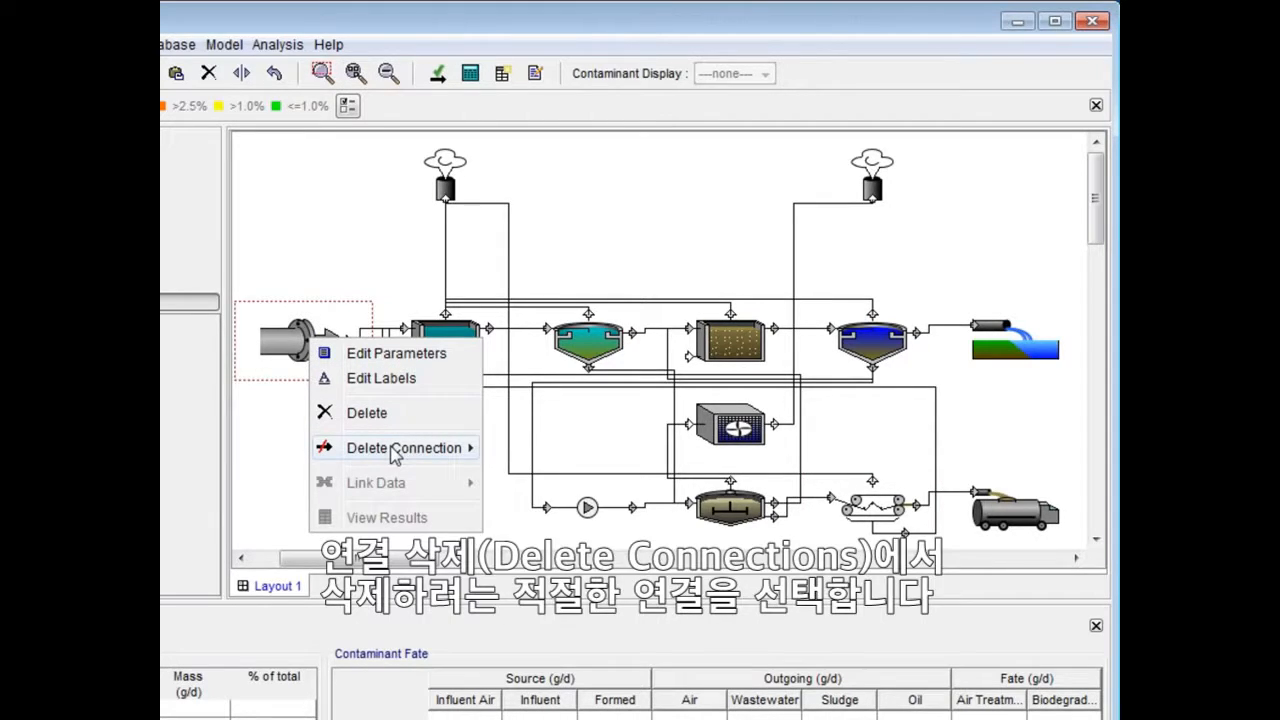
mouse_move(393, 453)
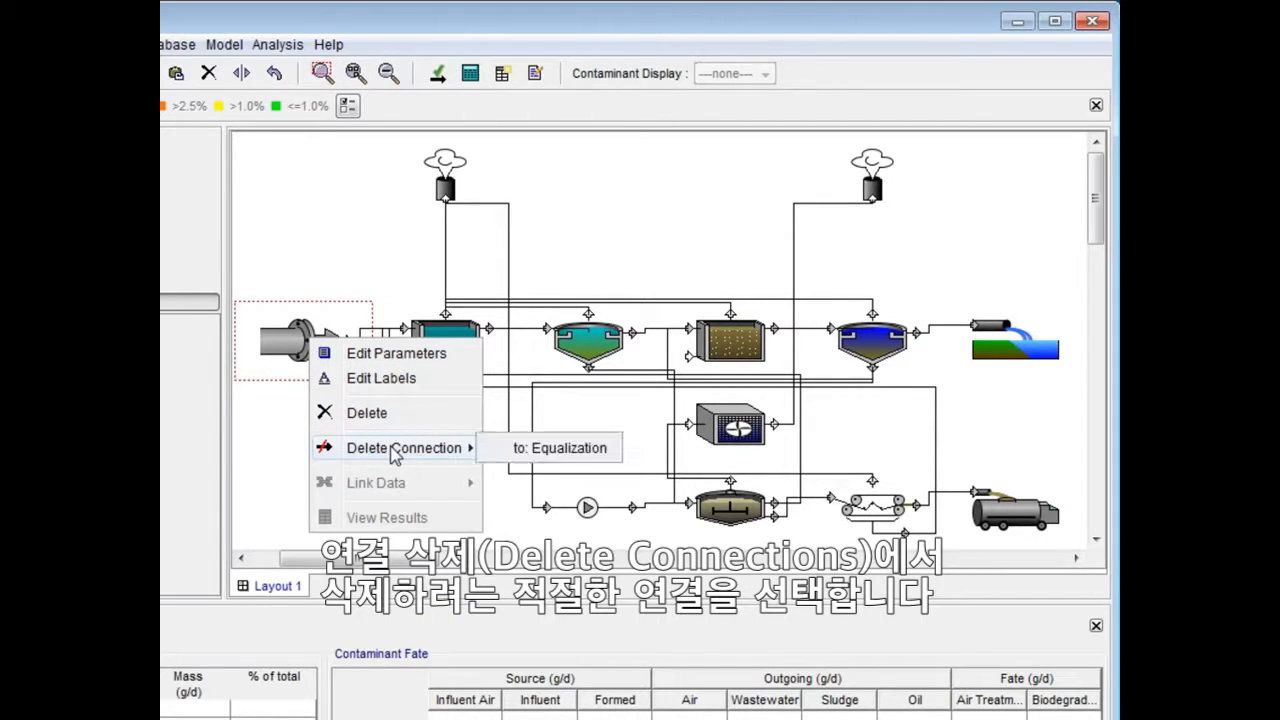
left_click(545, 448)
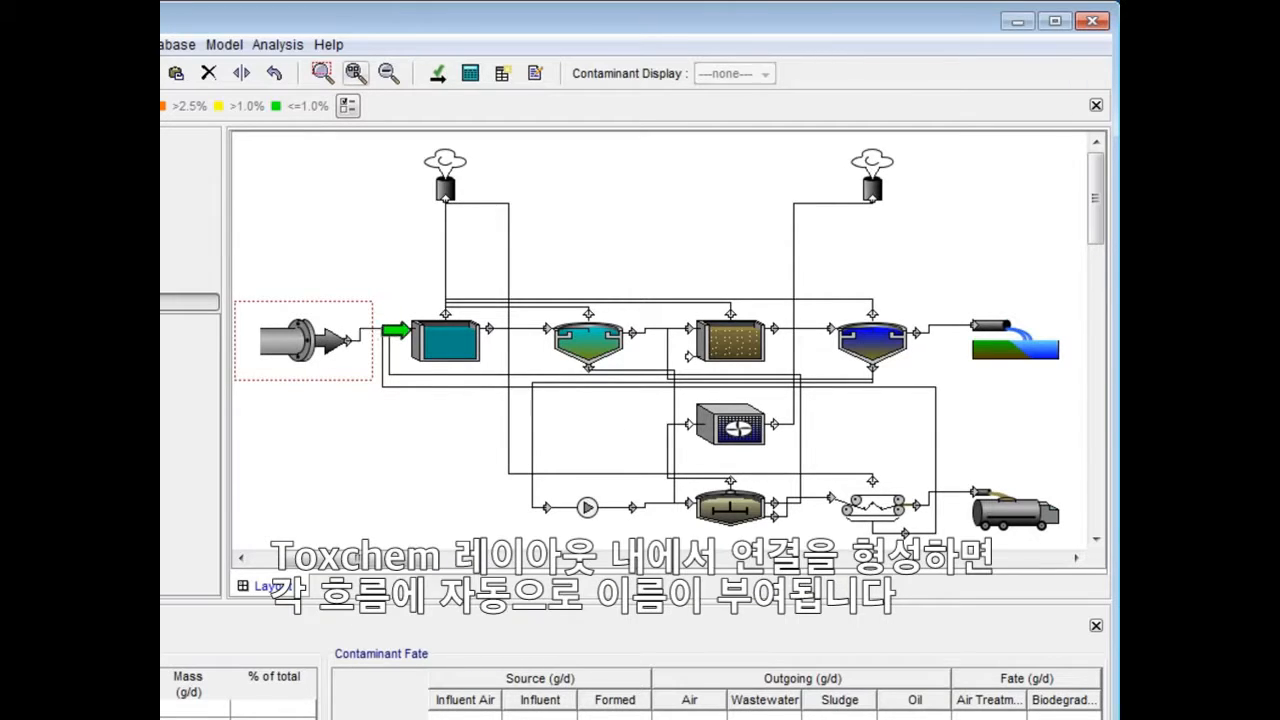
left_click(405, 329)
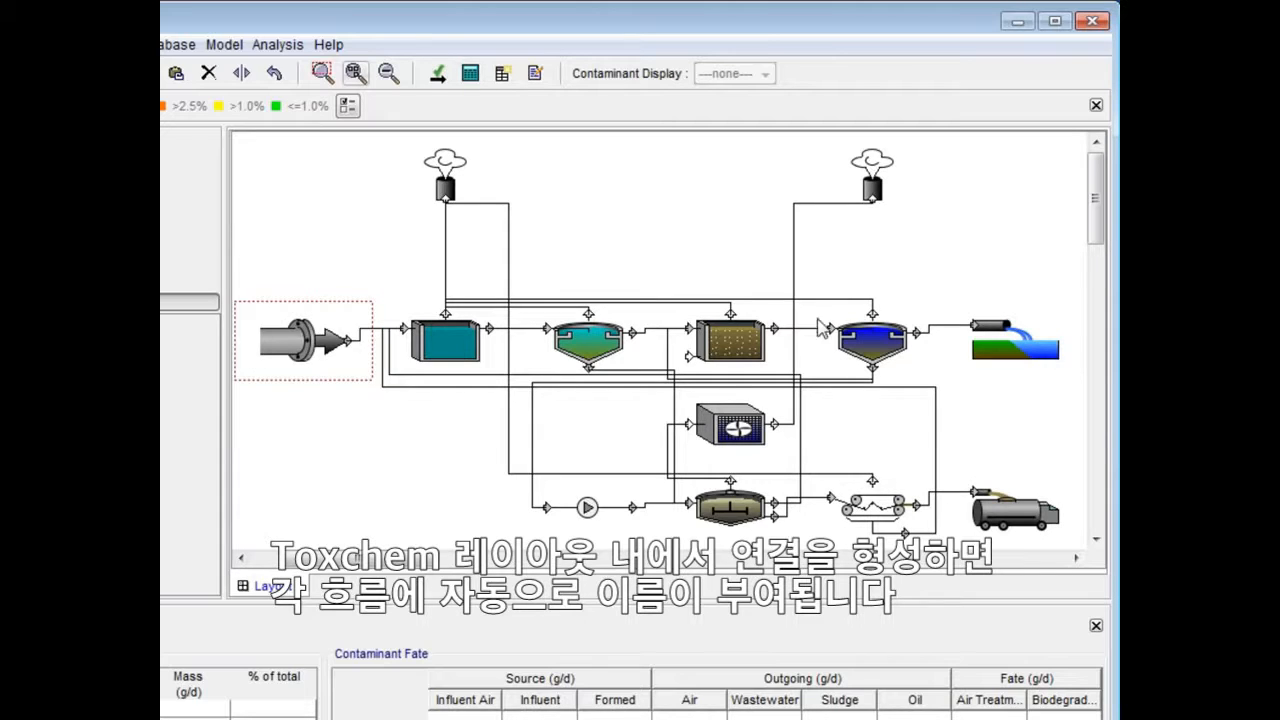
Change the stream label of the secondary clarifier's air effluent to Cl_air.
right_click(883, 360)
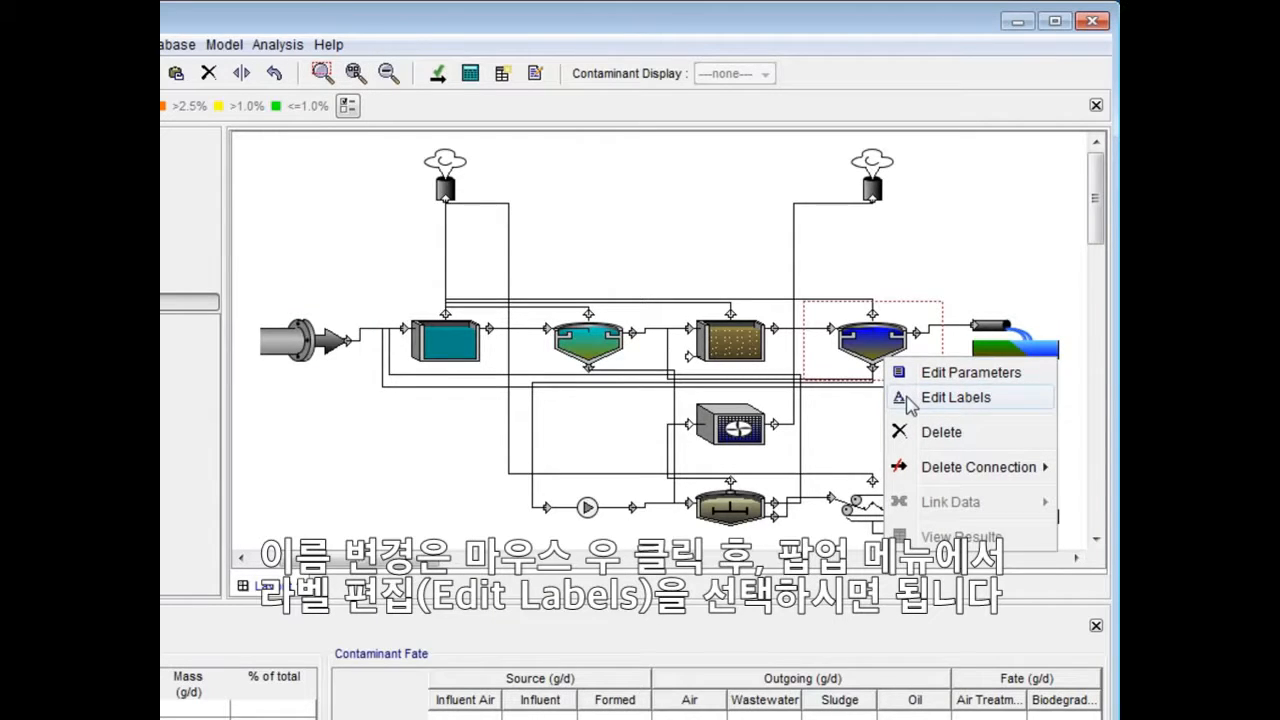
left_click(907, 398)
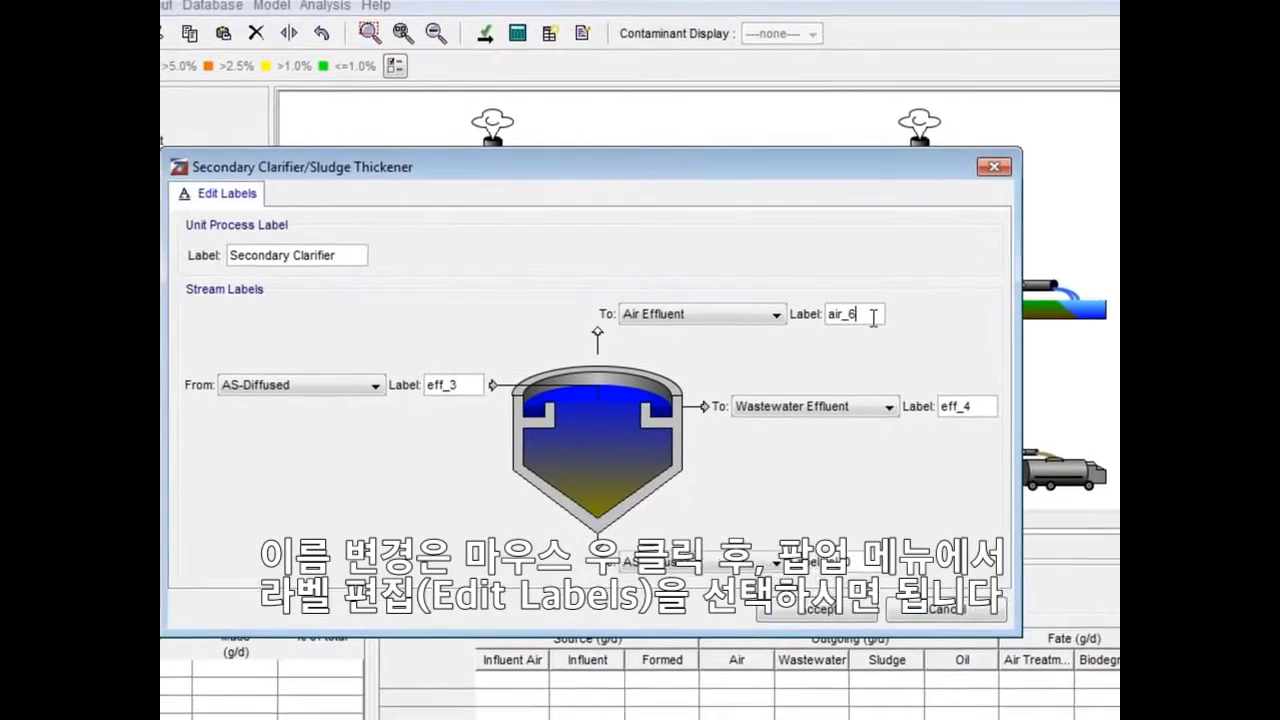
left_click_drag(906, 285, 831, 287)
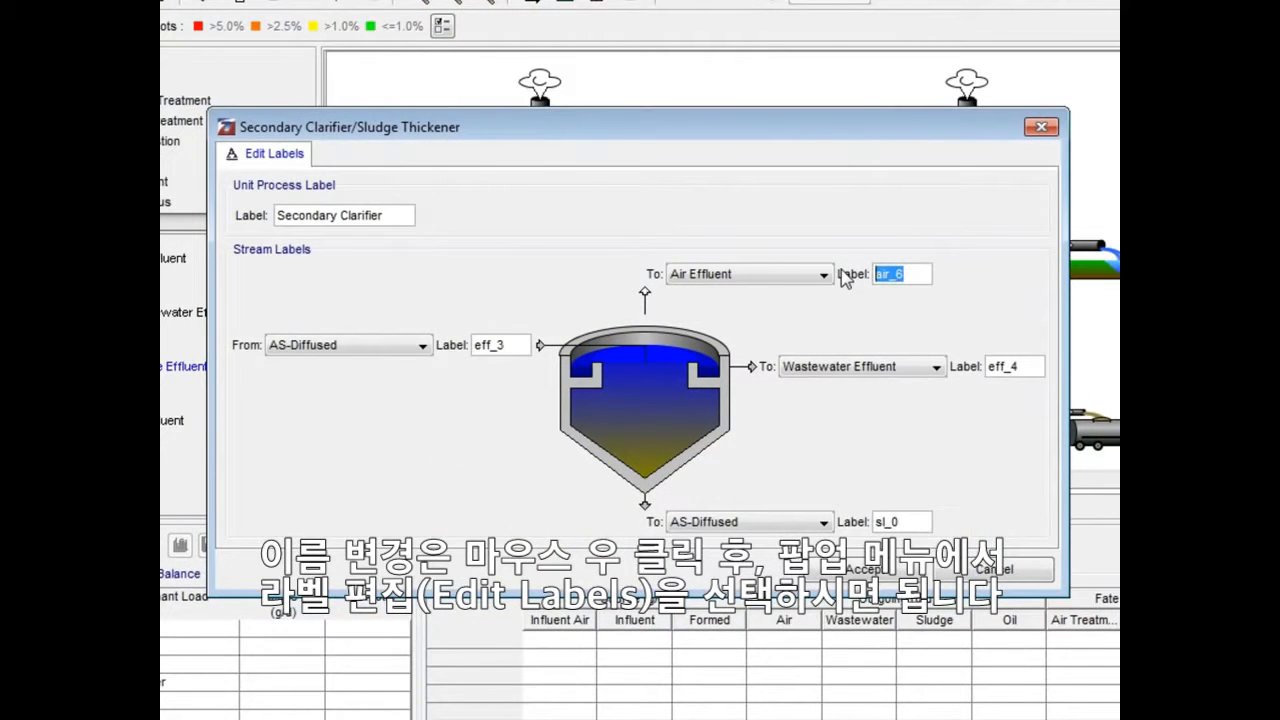
type("Cl_")
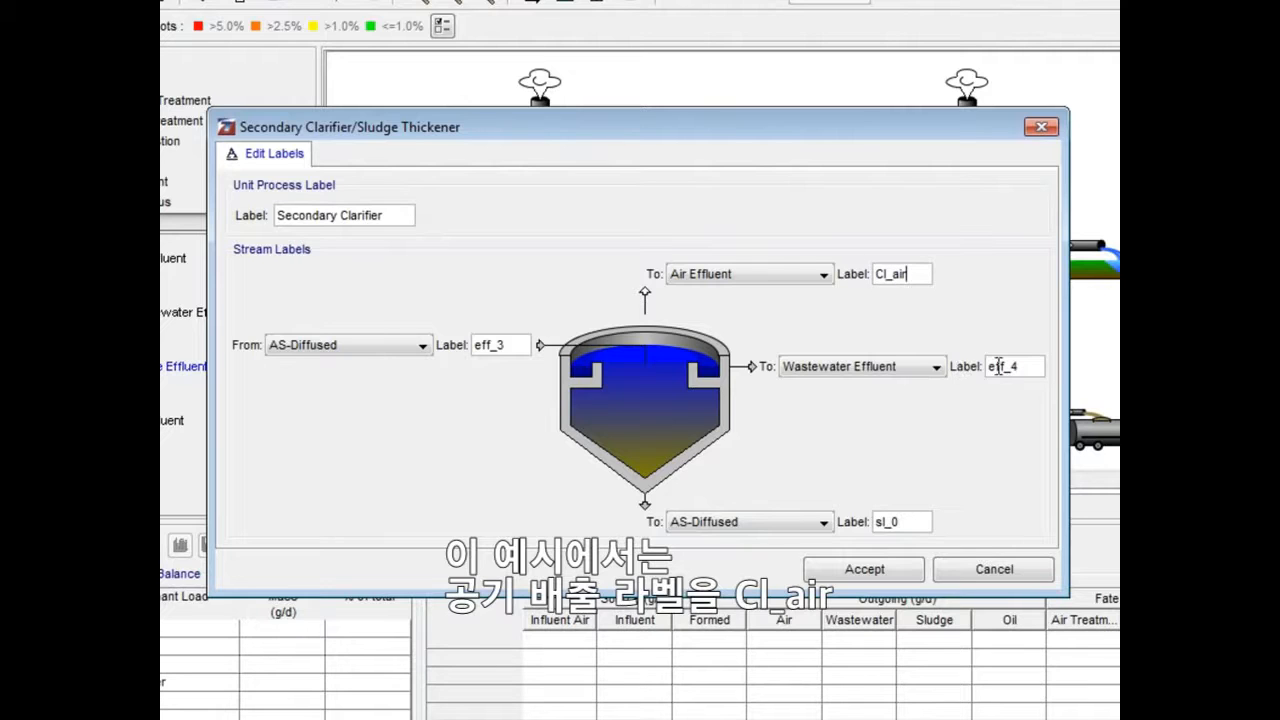
Label the secondary clarifier's wastewater effluent stream Cl_eff and its sludge stream to AS-Diffused RAS.
left_click_drag(1011, 366, 941, 350)
type("Cl_")
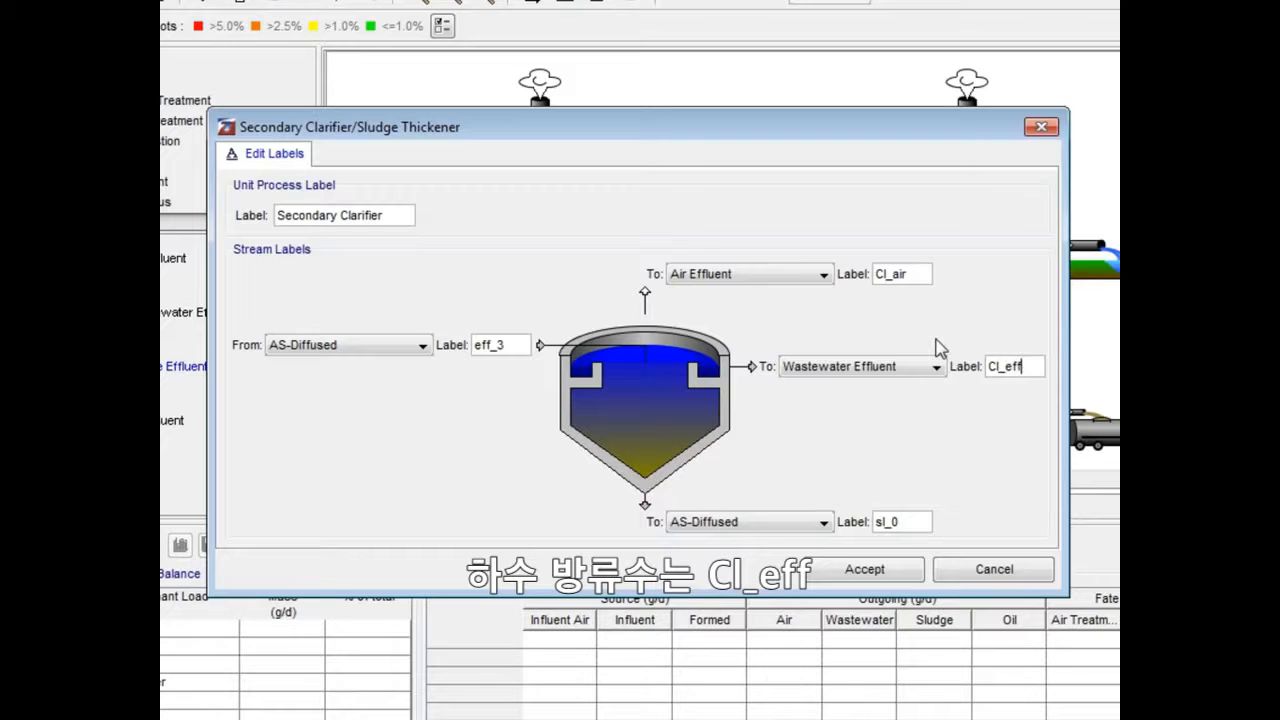
left_click_drag(901, 522, 860, 528)
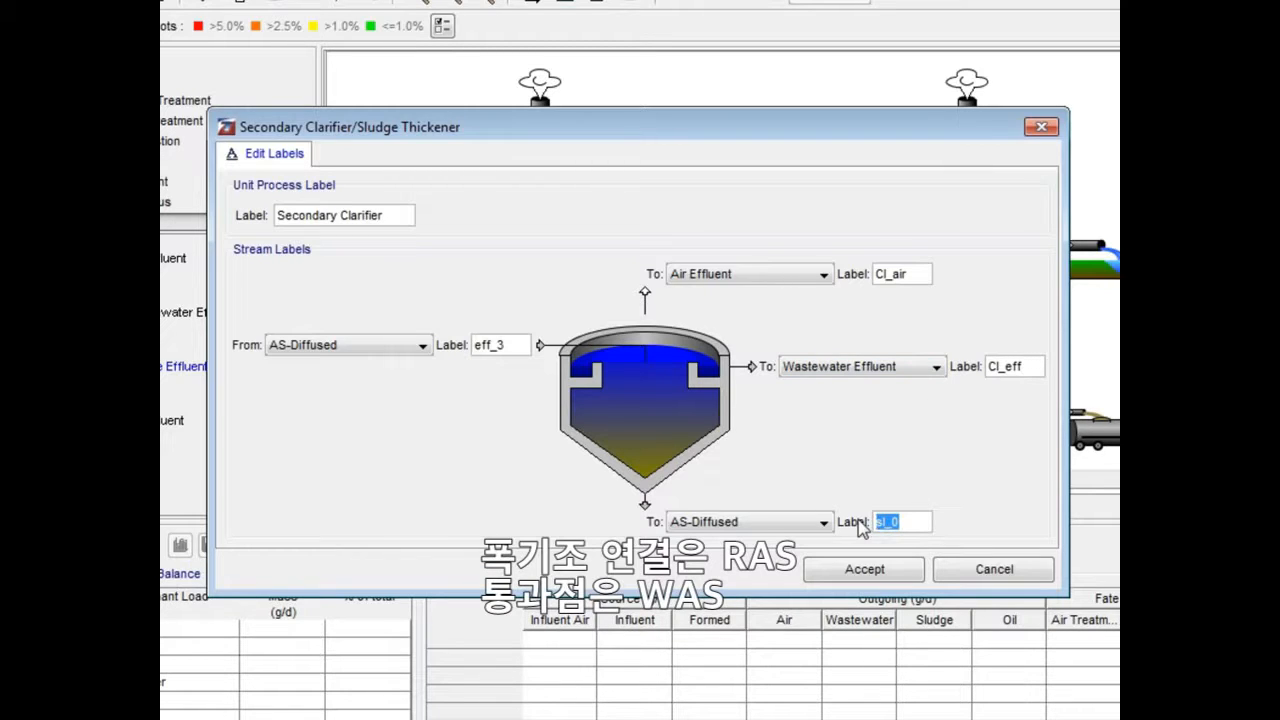
type("RAS")
Label the secondary clarifier's sludge stream to Point WAS and its incoming stream from AS-Diffused AS_eff, and accept the labels.
left_click(823, 522)
left_click(773, 570)
left_click_drag(905, 522, 866, 524)
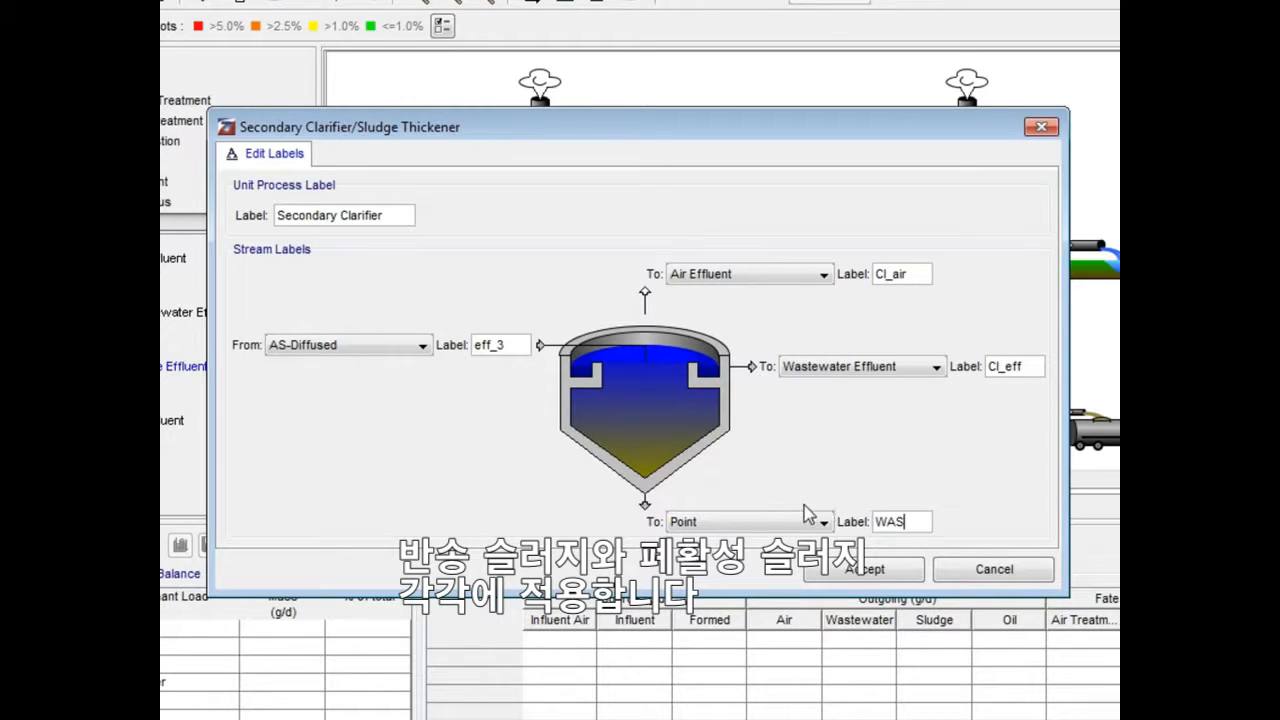
left_click_drag(512, 345, 461, 341)
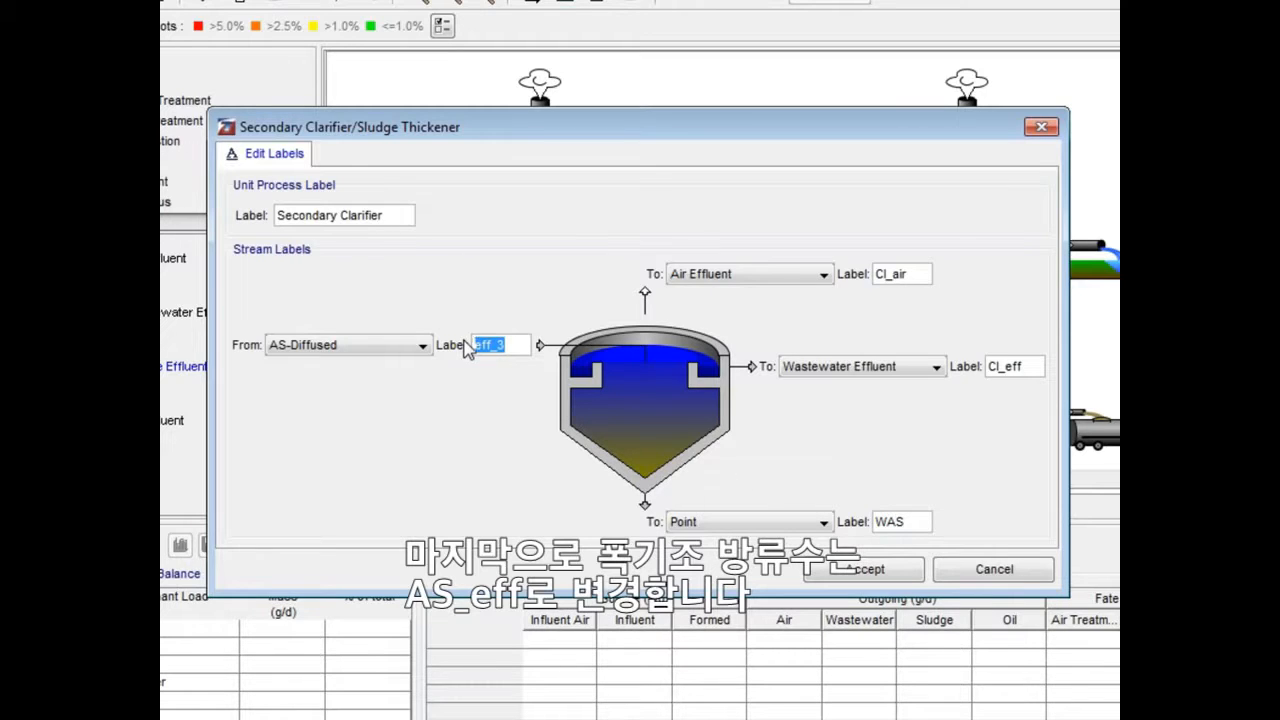
type("AS_ef")
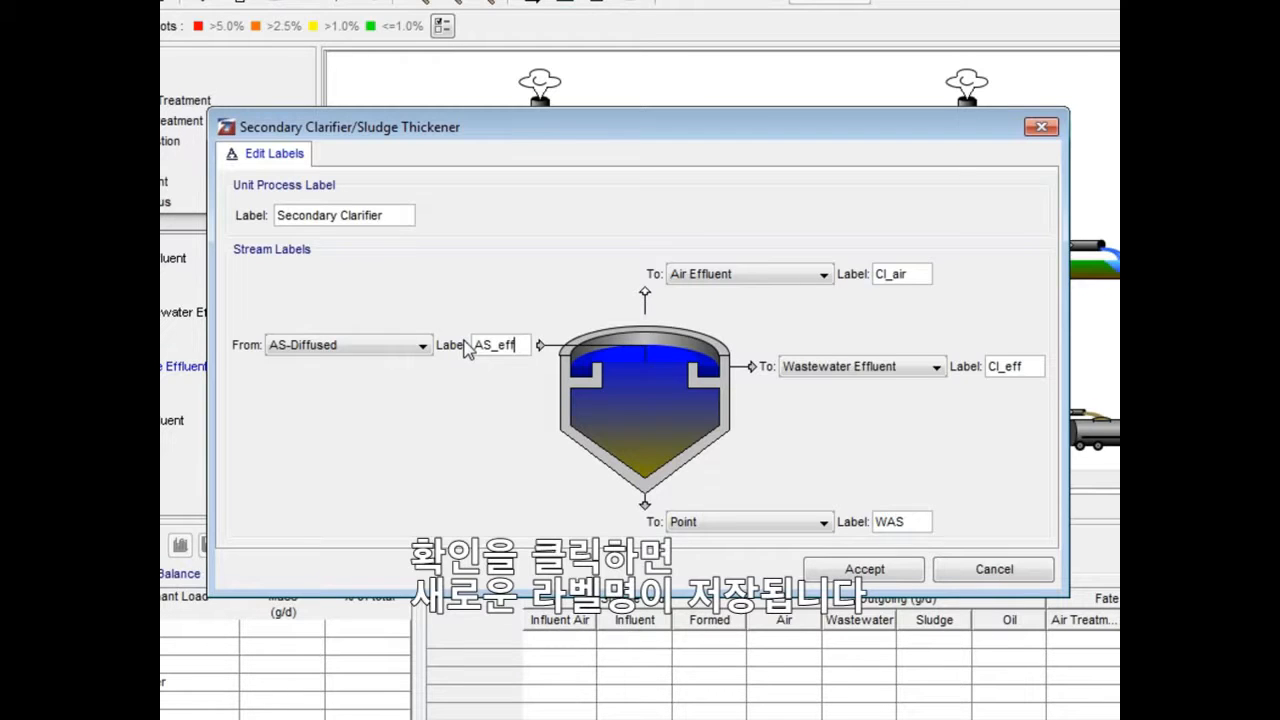
left_click(842, 570)
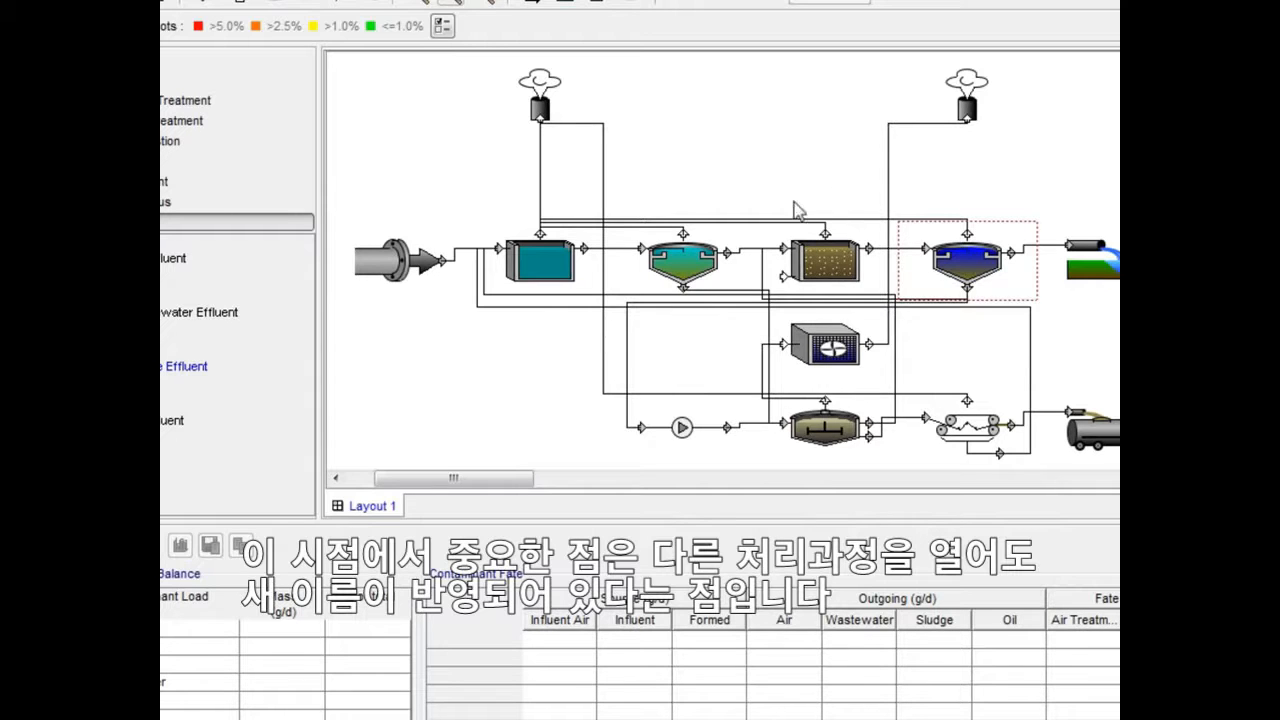
Check the stream label on the AS-Diffused tank's outlet to the secondary clarifier.
right_click(811, 267)
left_click(849, 310)
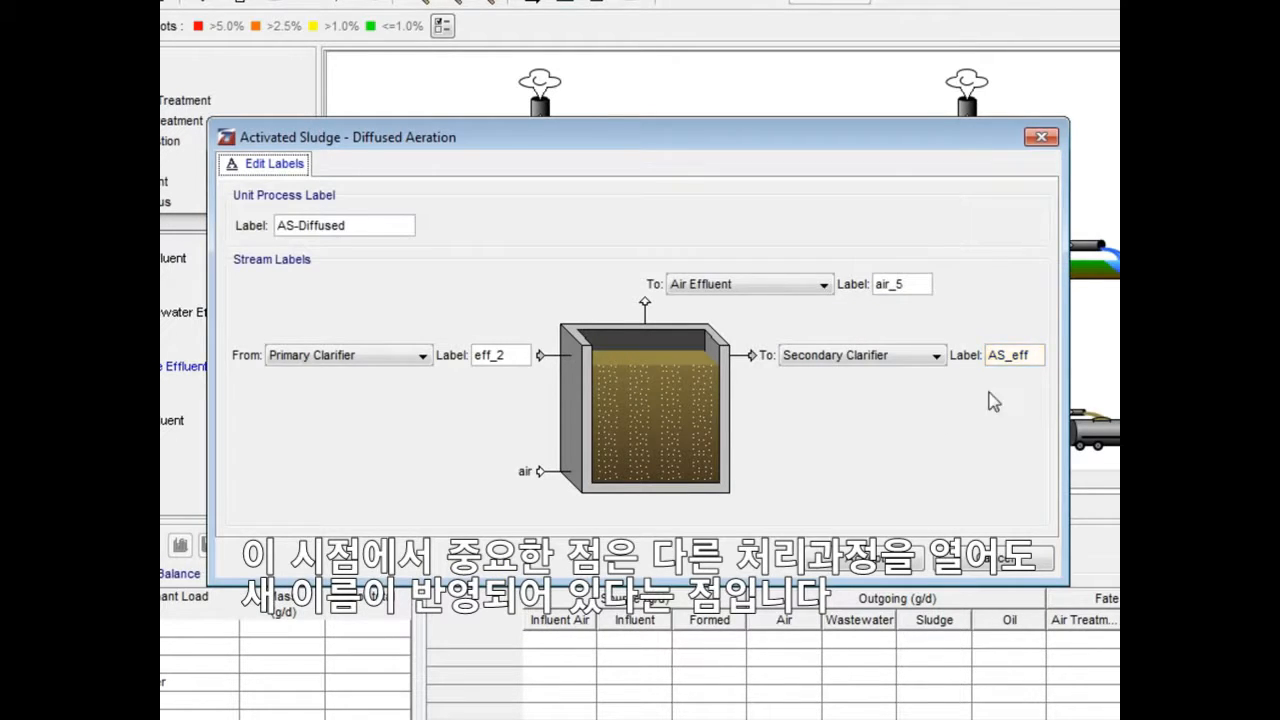
left_click(872, 558)
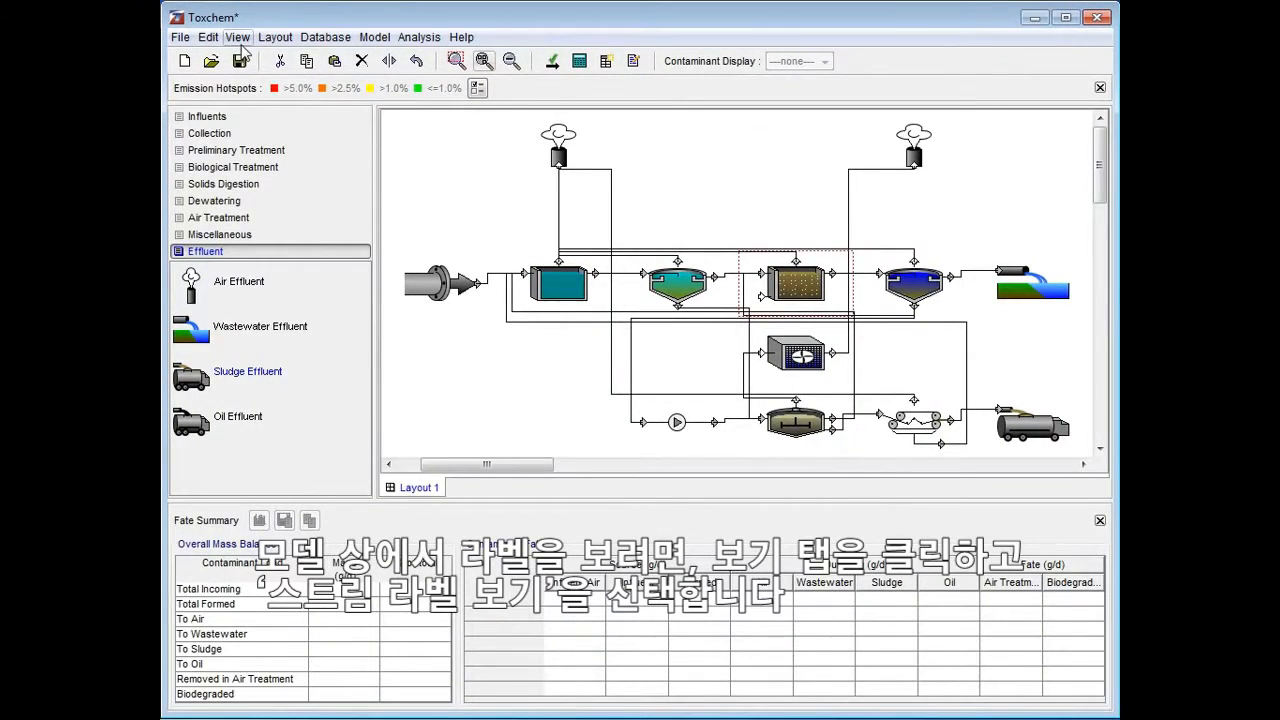
Display the stream labels and the process labels on the layout.
left_click(237, 37)
left_click(270, 162)
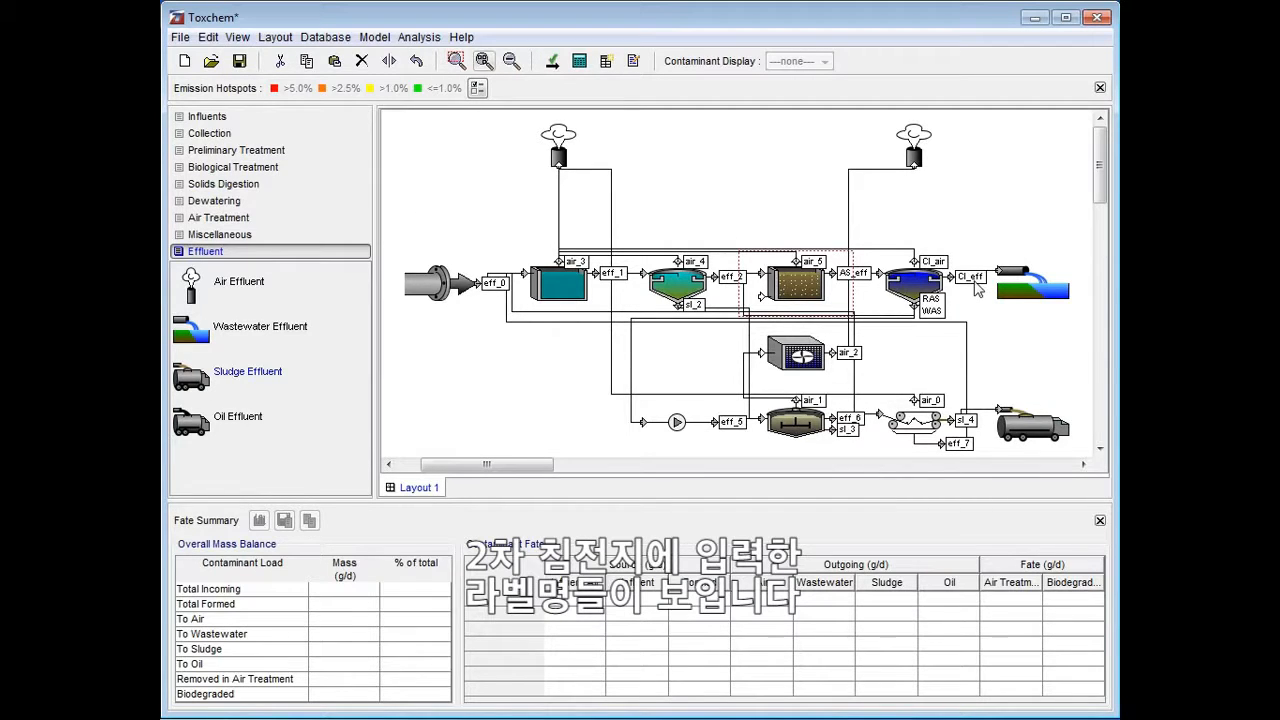
left_click(237, 37)
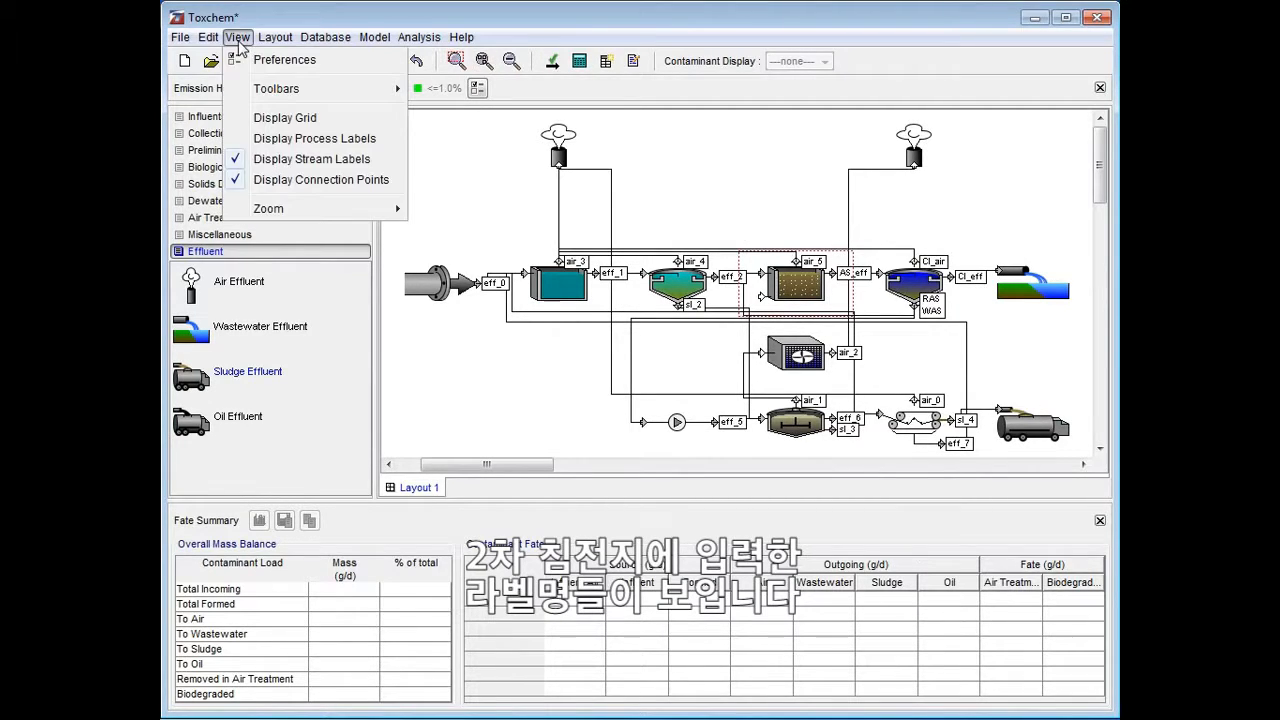
left_click(279, 150)
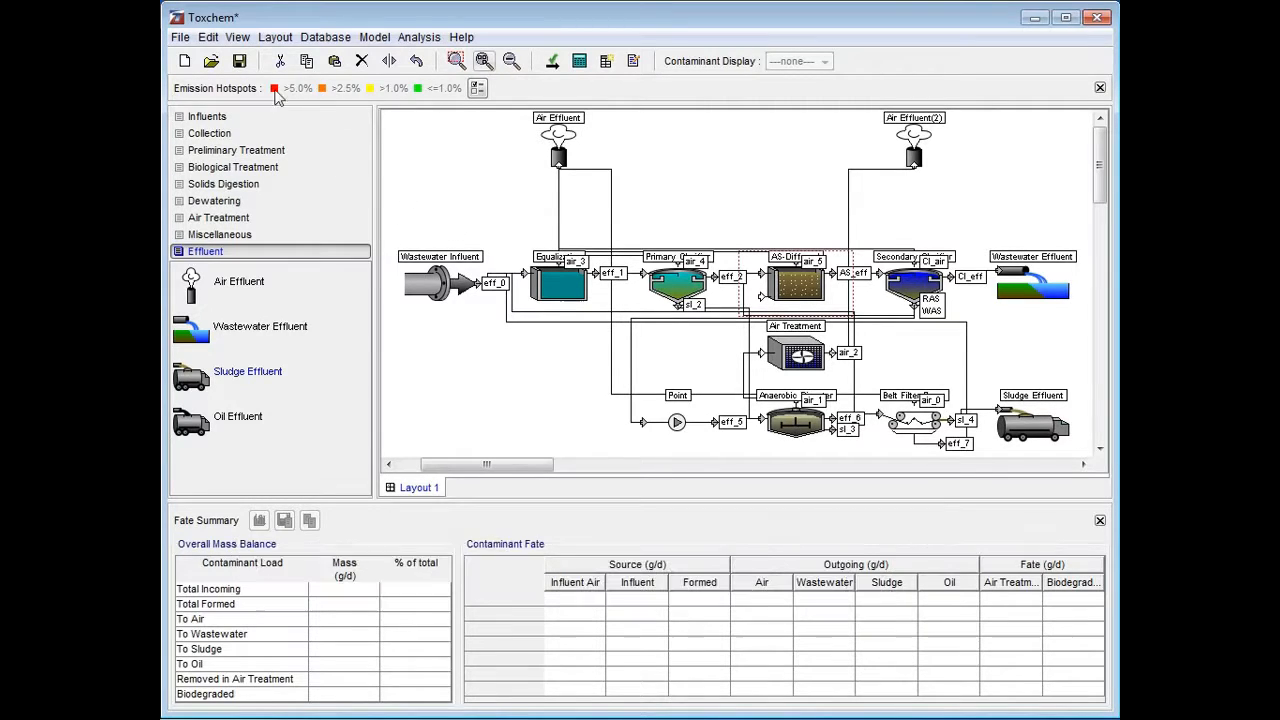
Hide the process labels and the stream labels on the layout again.
left_click(238, 37)
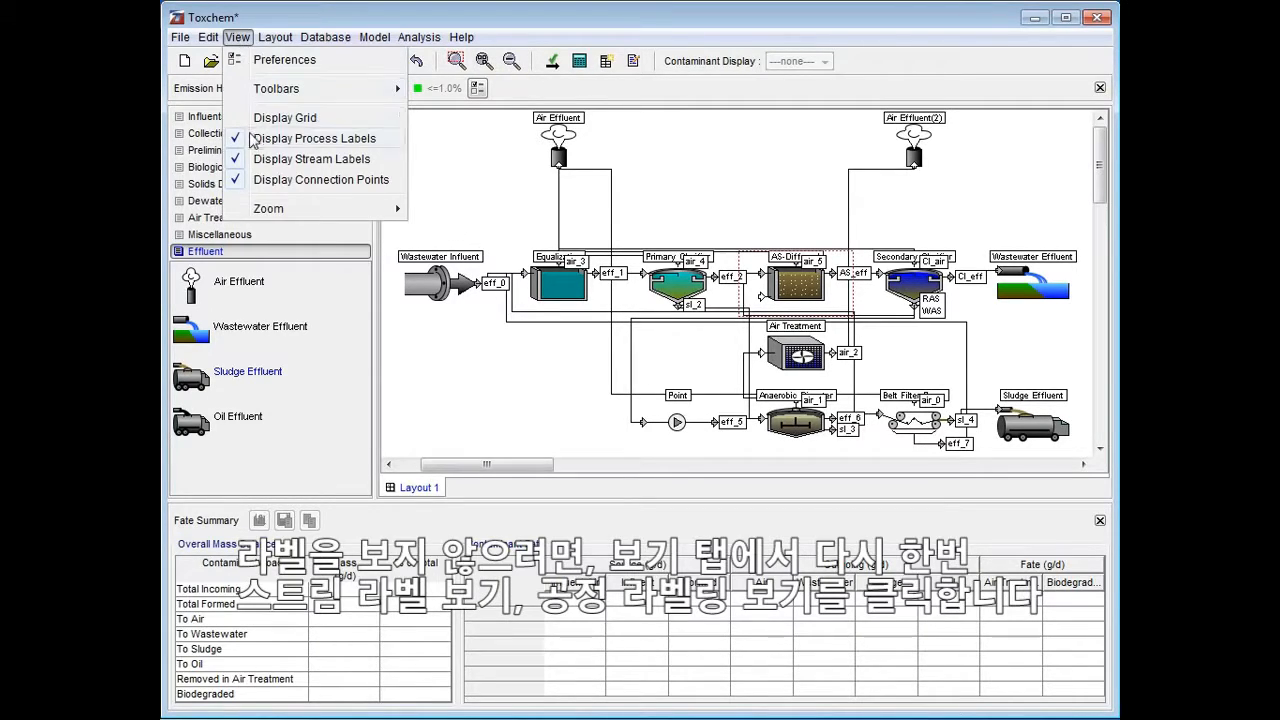
left_click(252, 143)
left_click(238, 38)
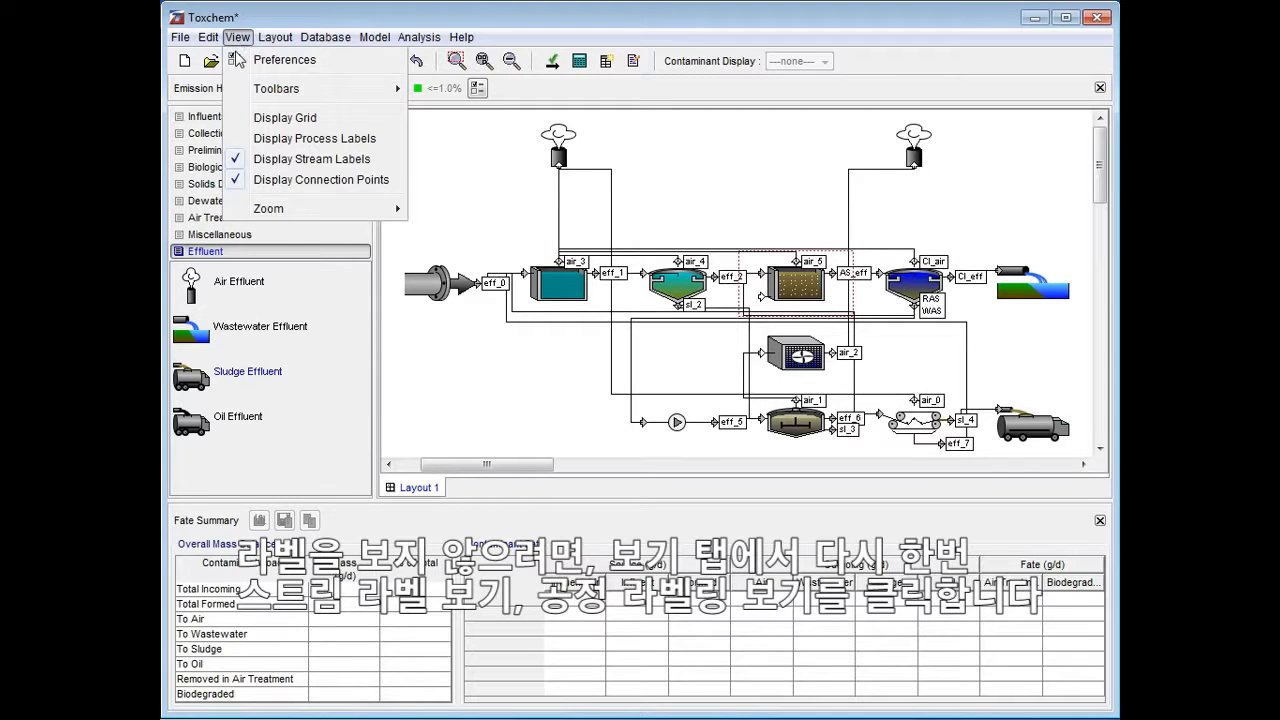
left_click(252, 162)
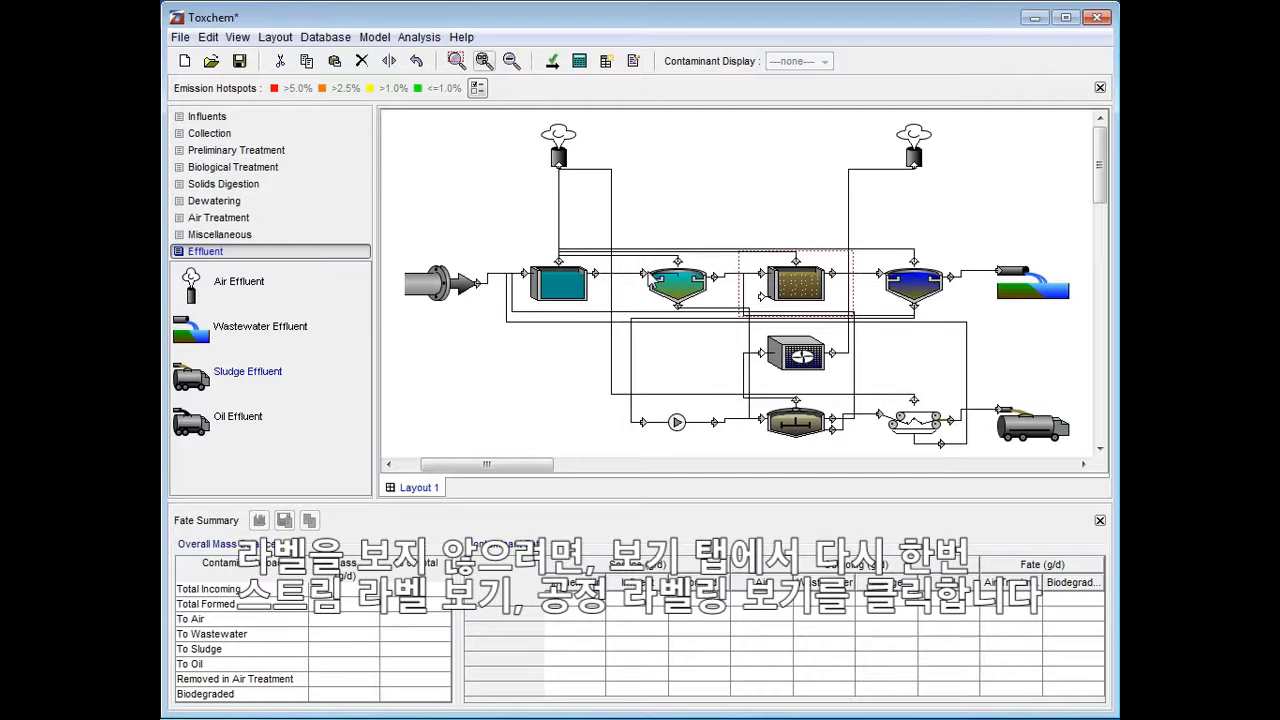
Edit the wastewater influent's parameters and set its flow rate to 30000 m3/d.
right_click(441, 290)
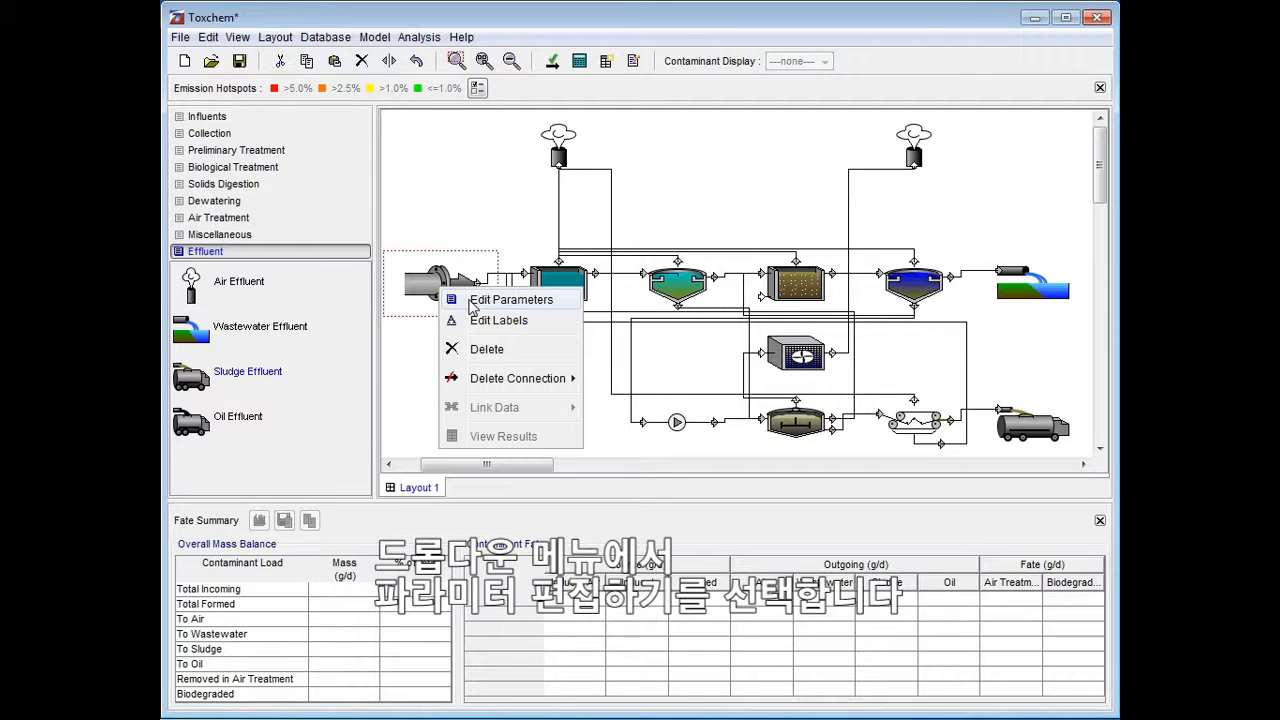
left_click(473, 300)
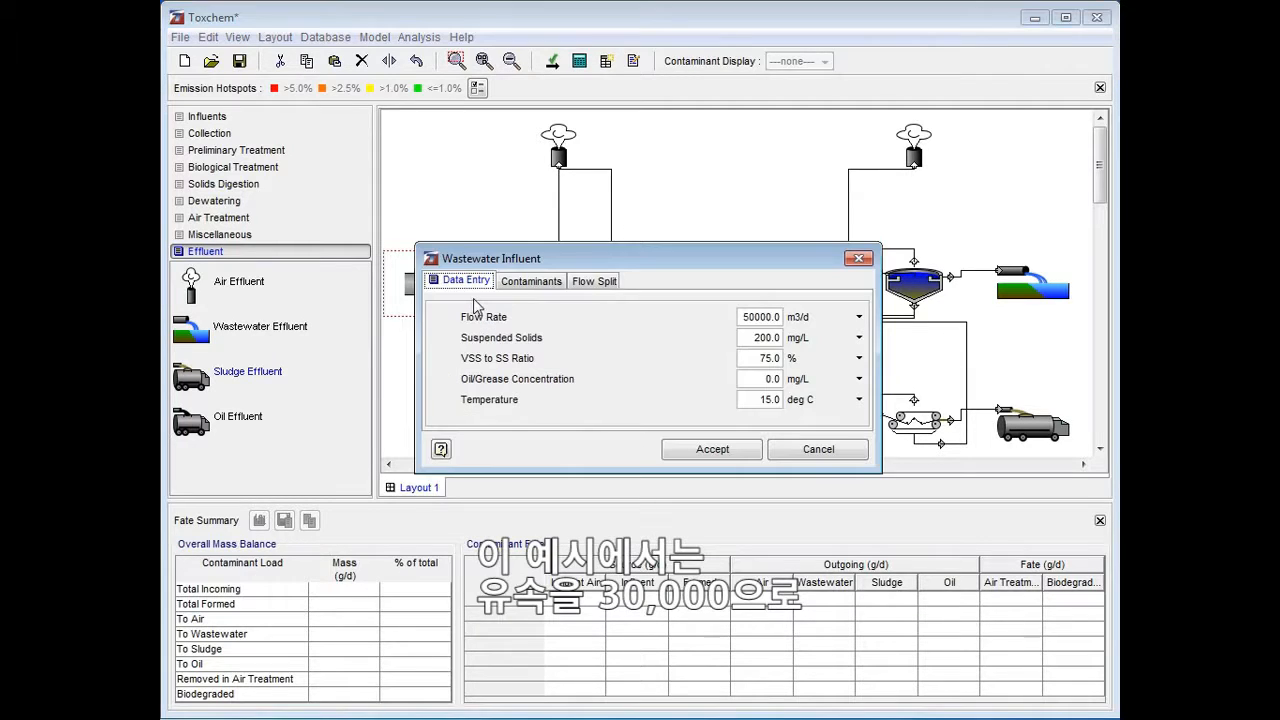
double_click(757, 317)
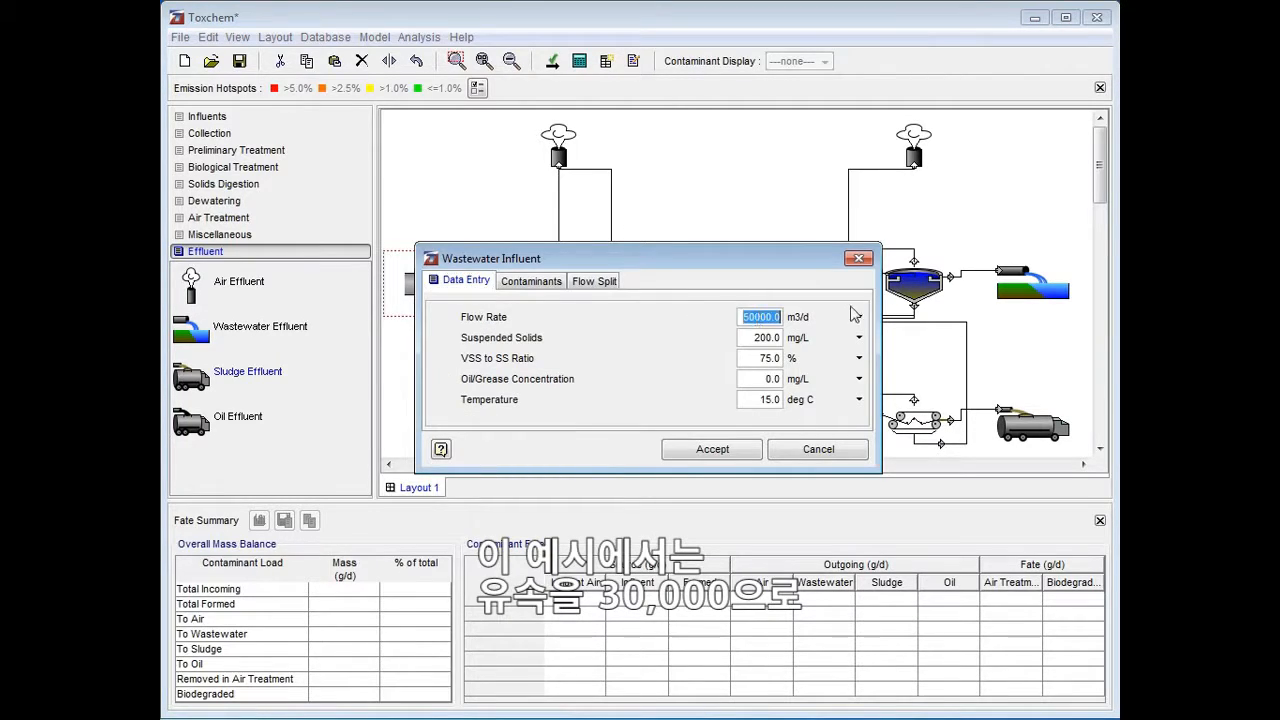
type("30000")
key("Return")
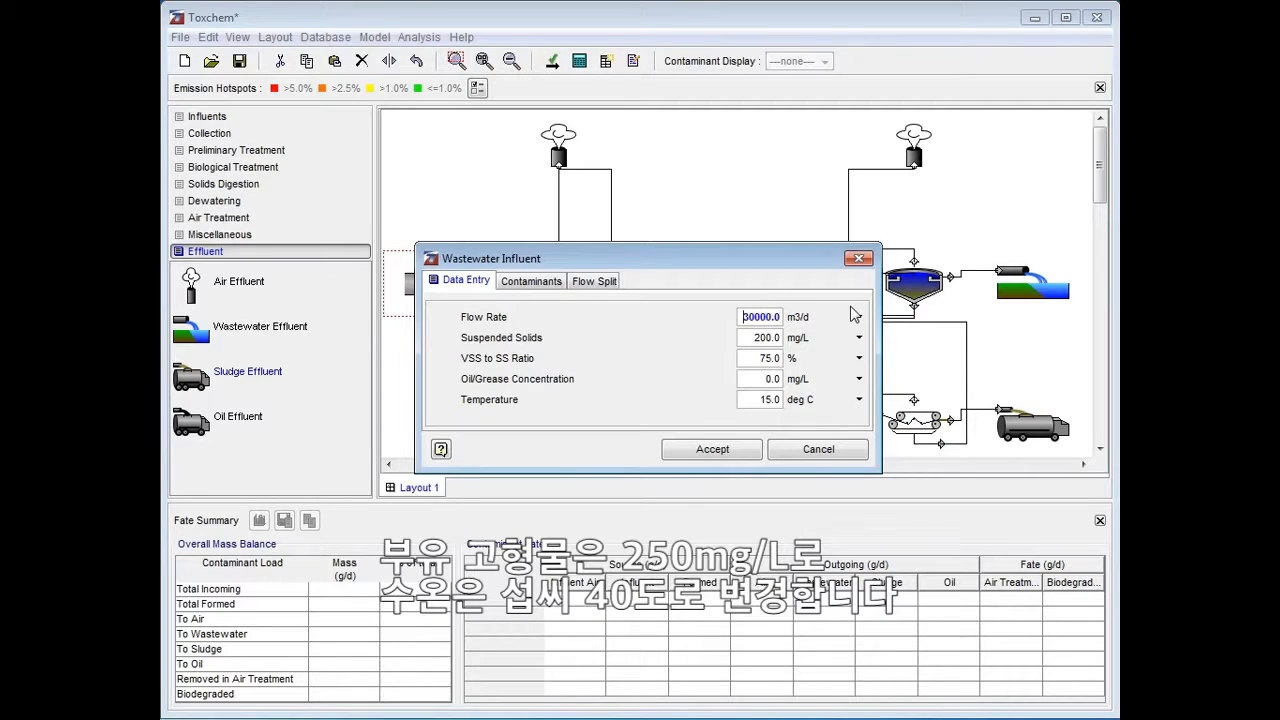
Set the wastewater influent's suspended solids to 250 mg/L and its temperature to 40 deg C.
double_click(767, 338)
type("250")
key("Return")
double_click(769, 400)
type("40")
key("Return")
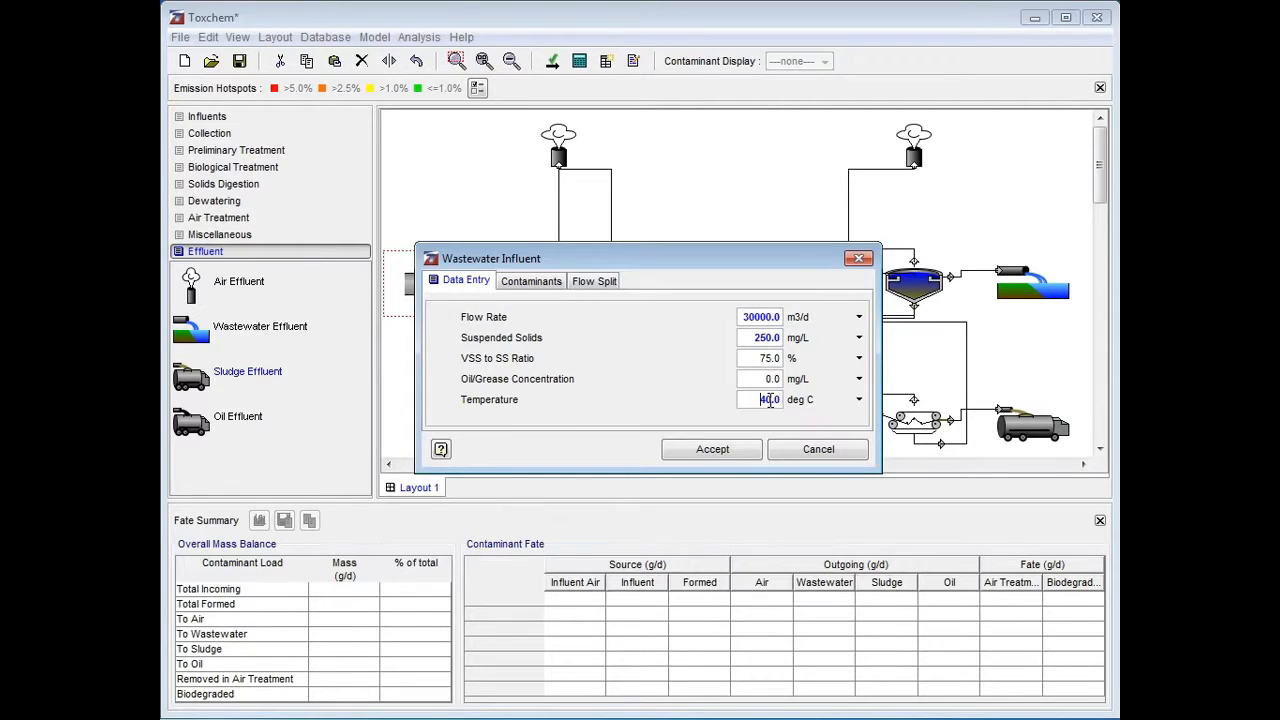
Add Acetone from the organic chemicals to the wastewater influent's contaminants.
left_click(538, 283)
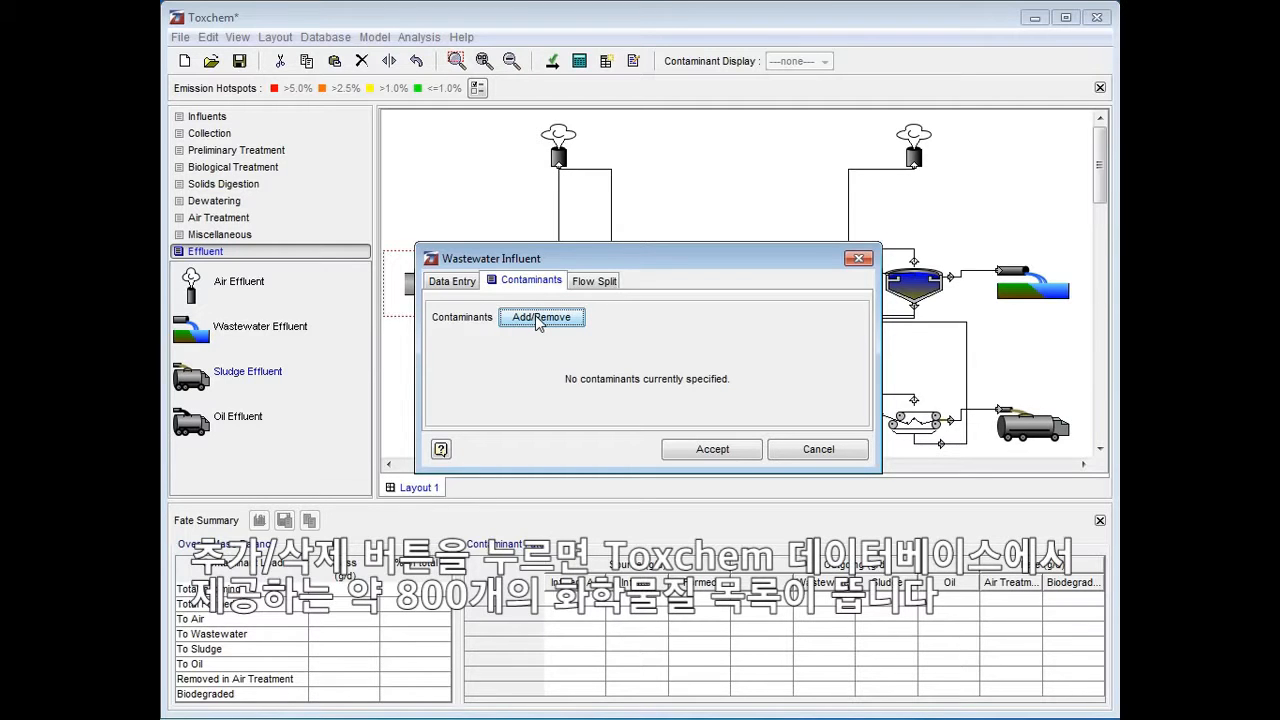
left_click(537, 318)
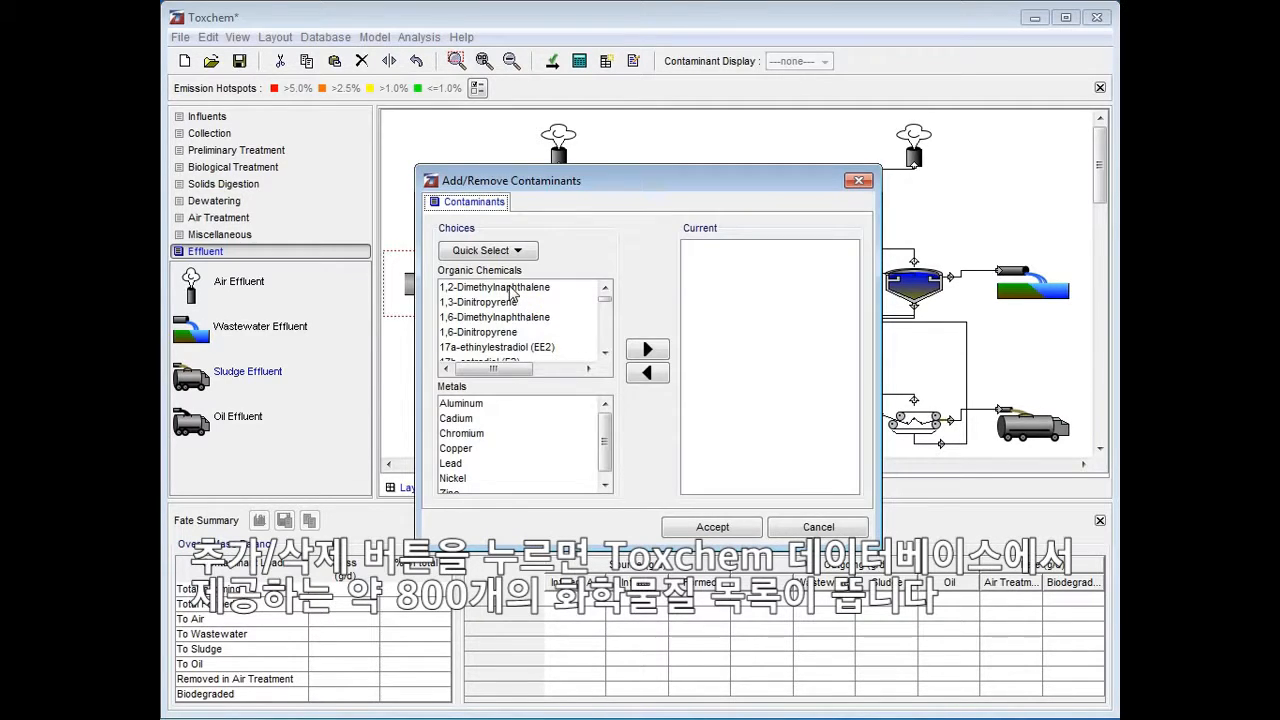
left_click(489, 287)
type("a")
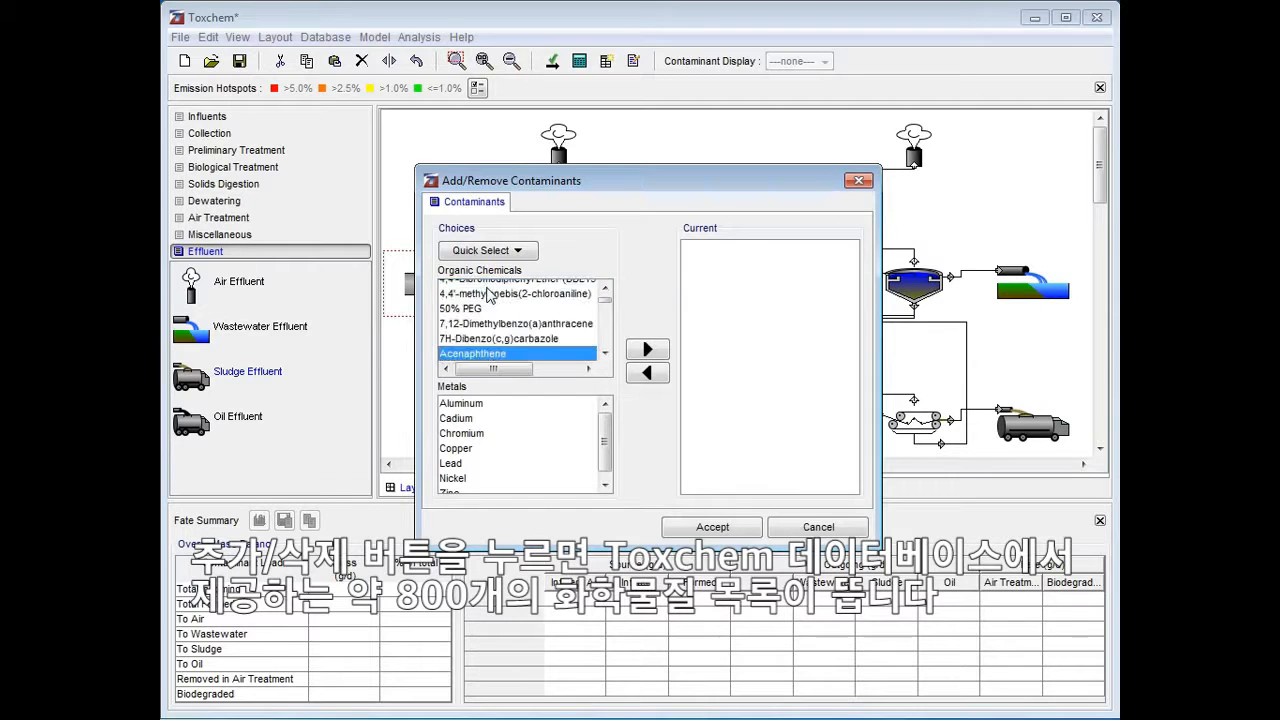
type("ceto")
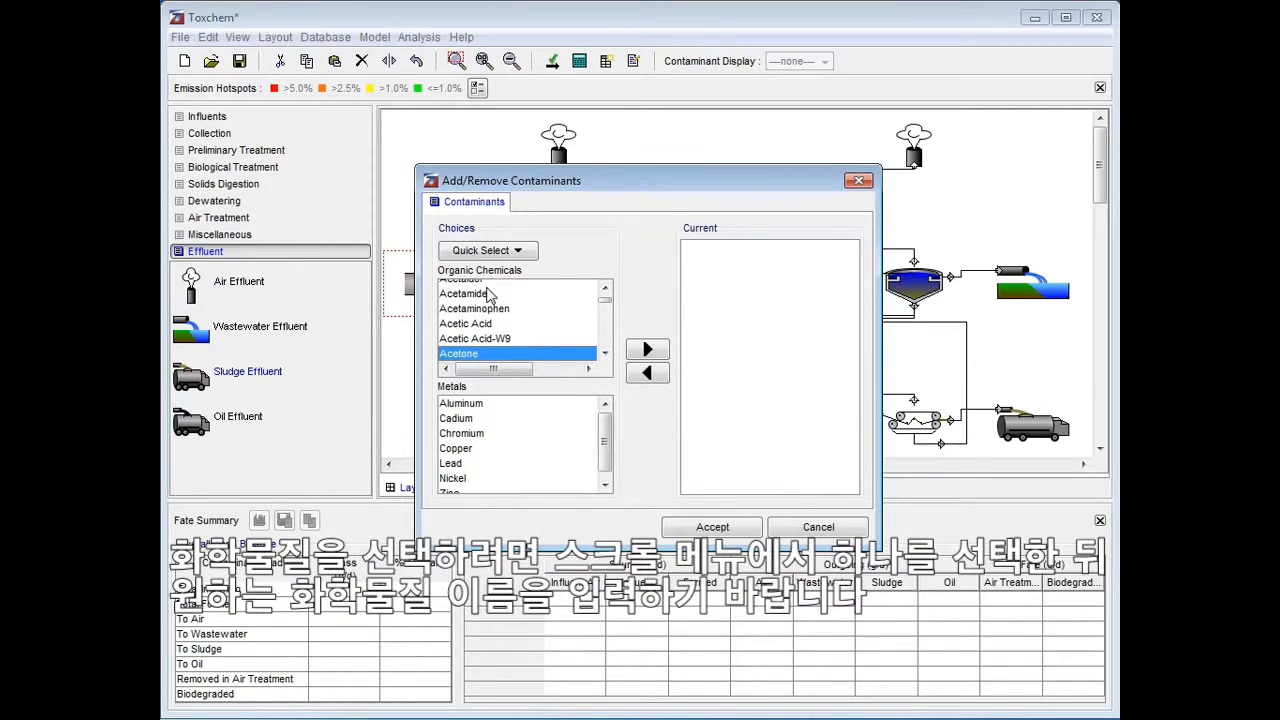
left_click(646, 349)
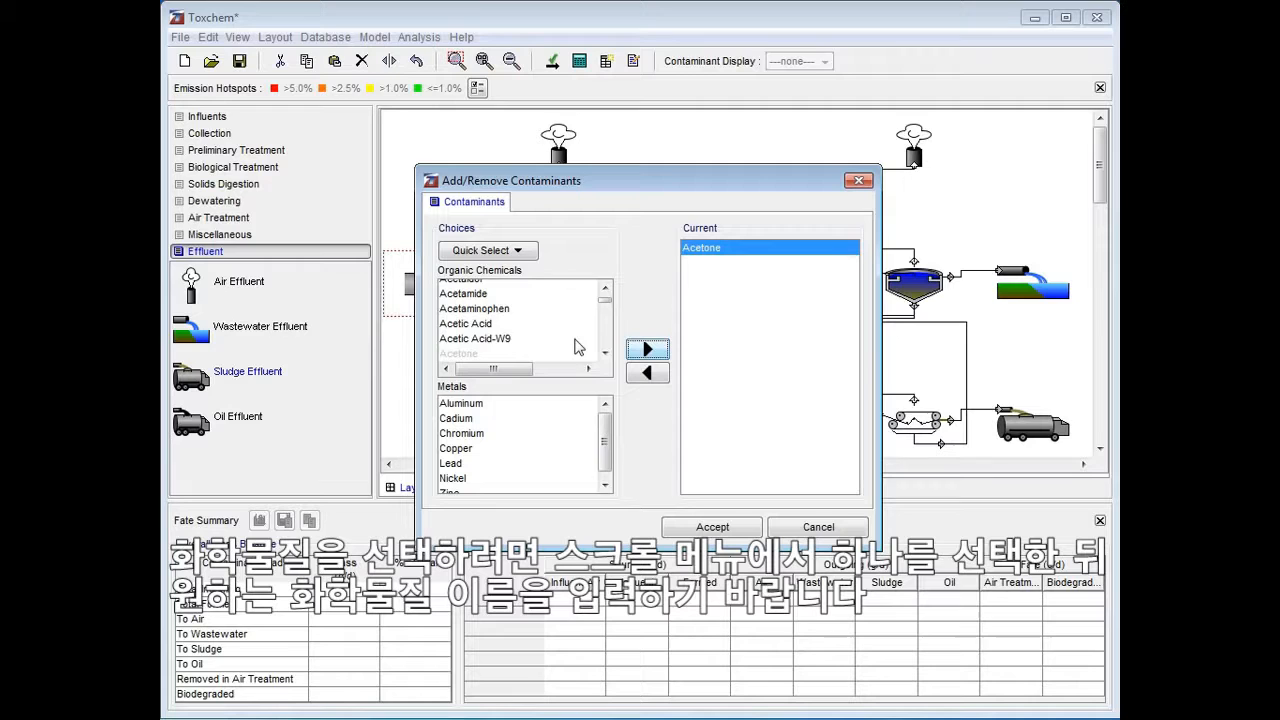
Add Benzene and Chloroform (Trichloromethane) to the influent's current contaminants.
left_click(481, 342)
type("b")
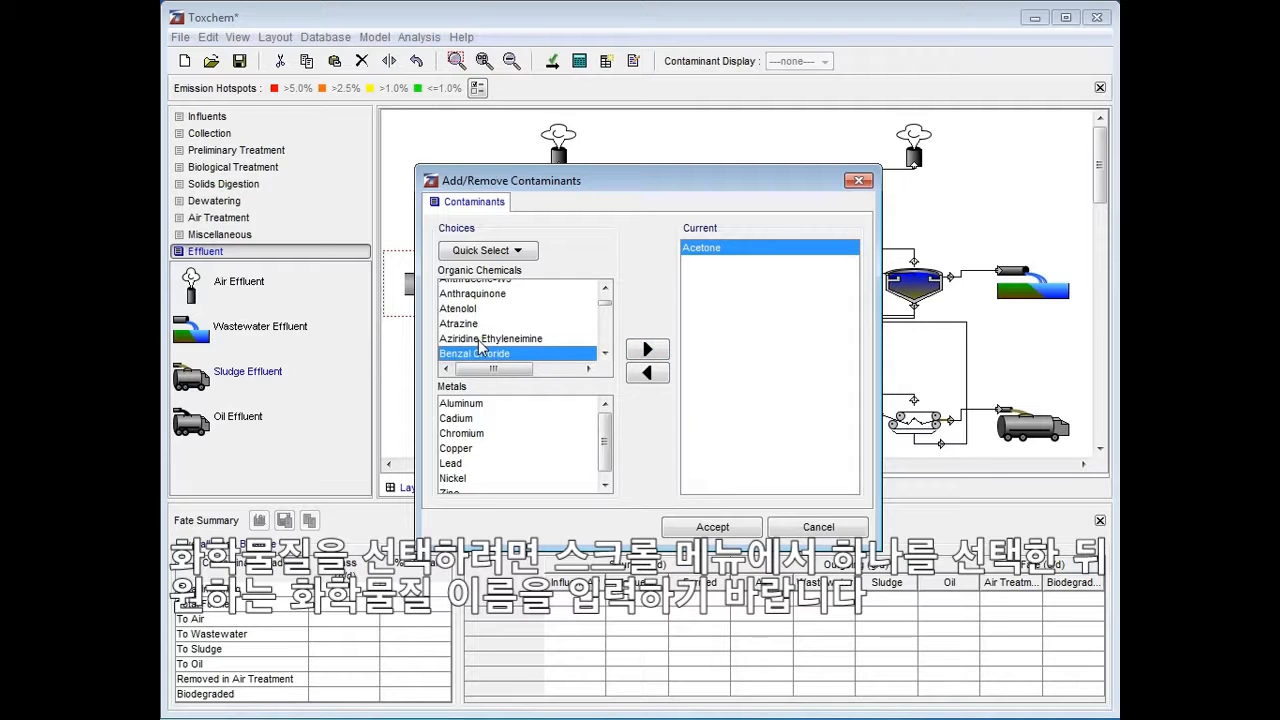
type("enzene")
left_click(648, 349)
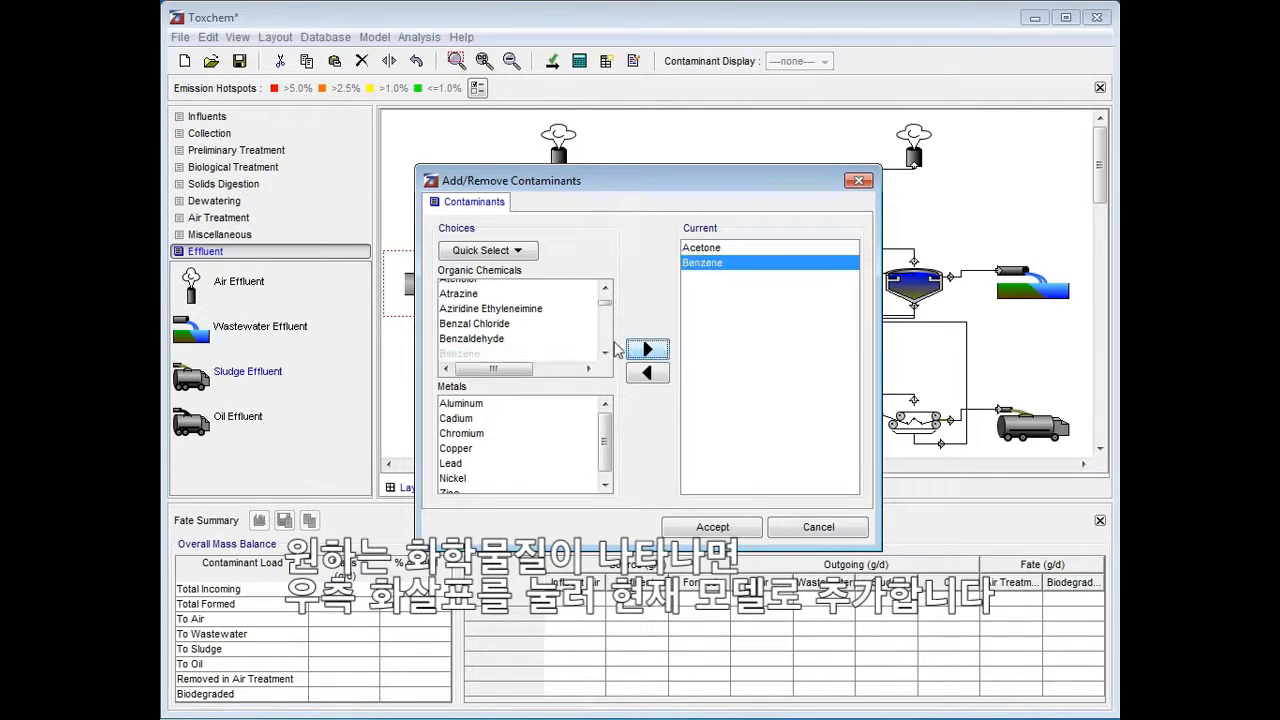
left_click(493, 338)
type("ch")
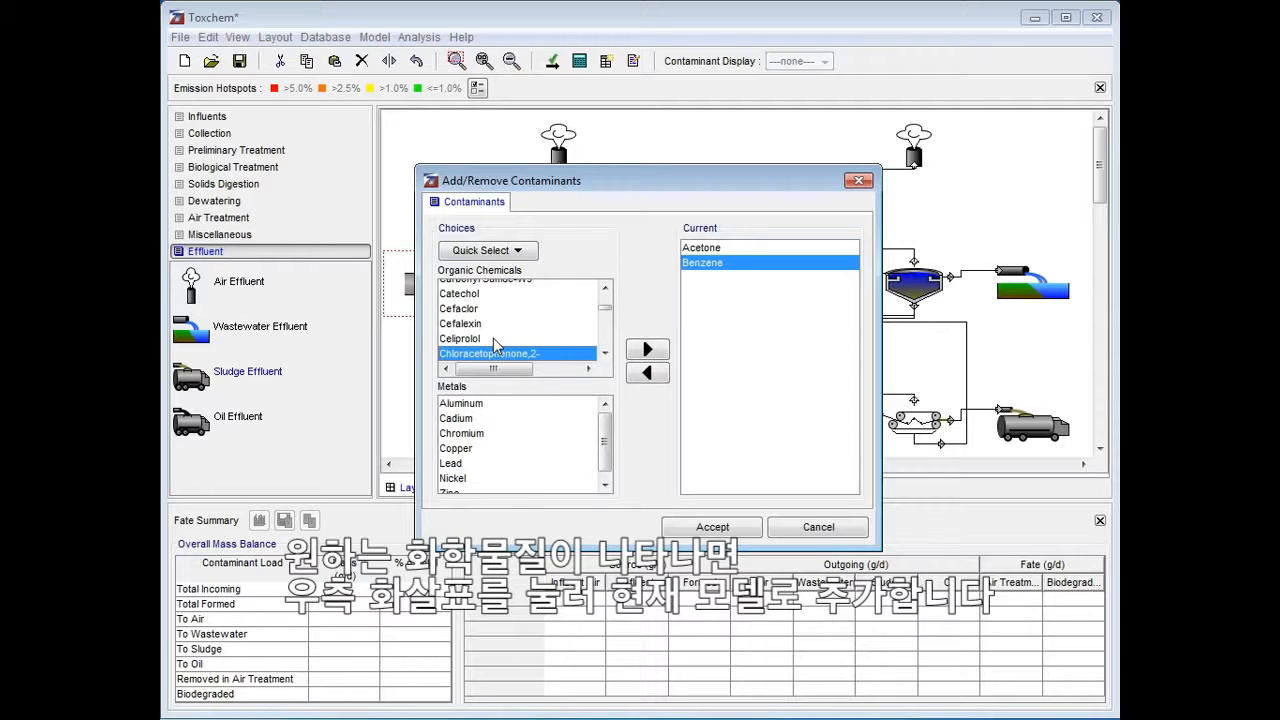
type("lorof")
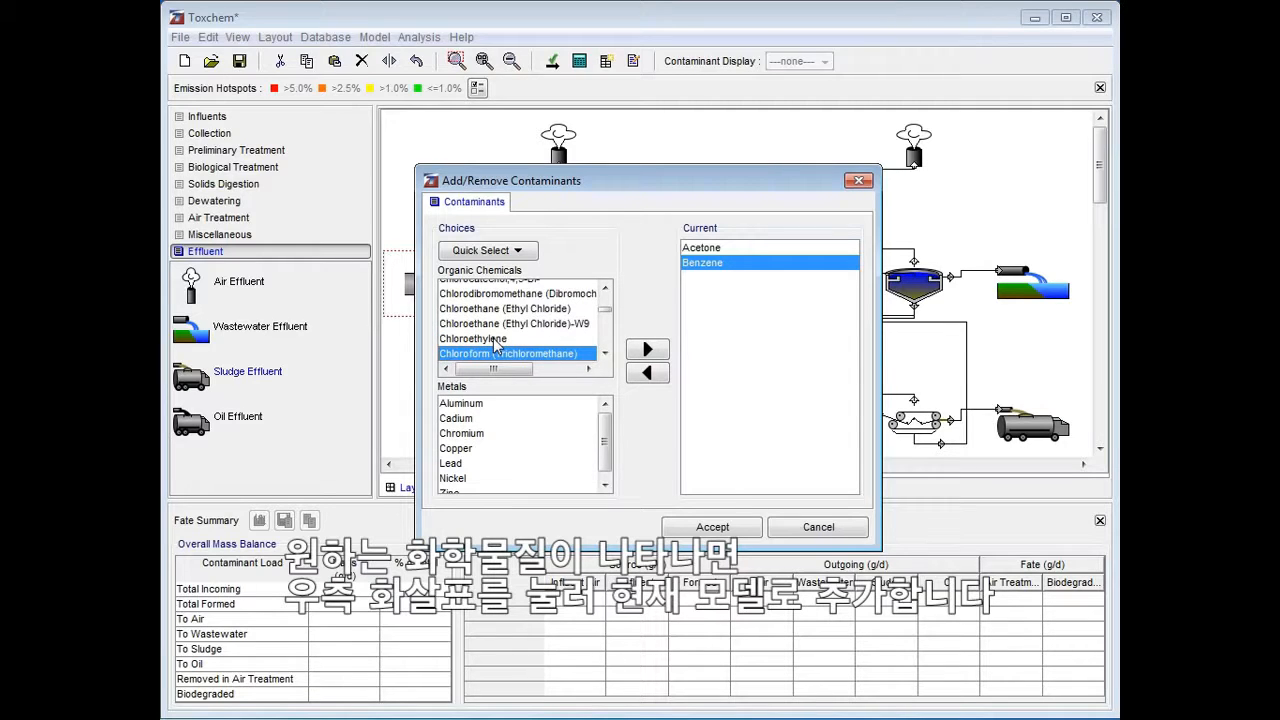
left_click(648, 349)
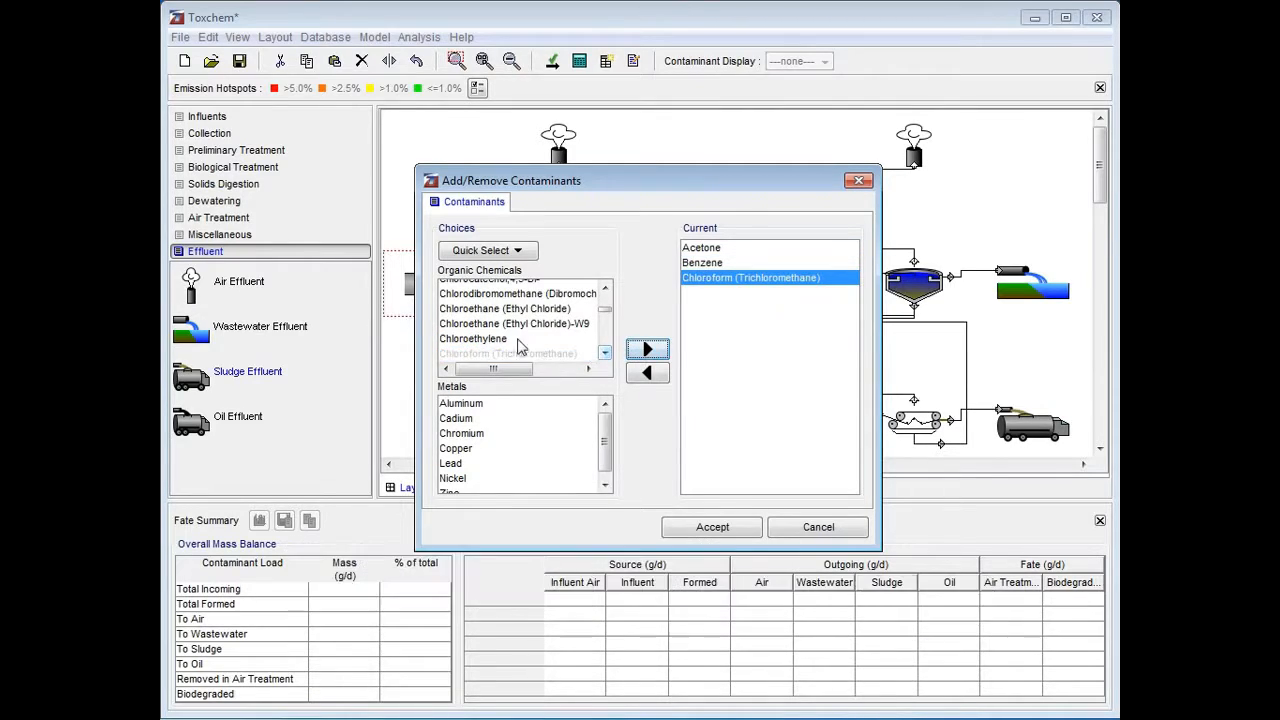
Add Methanol to the influent's current contaminants and accept the contaminant selection.
left_click(516, 340)
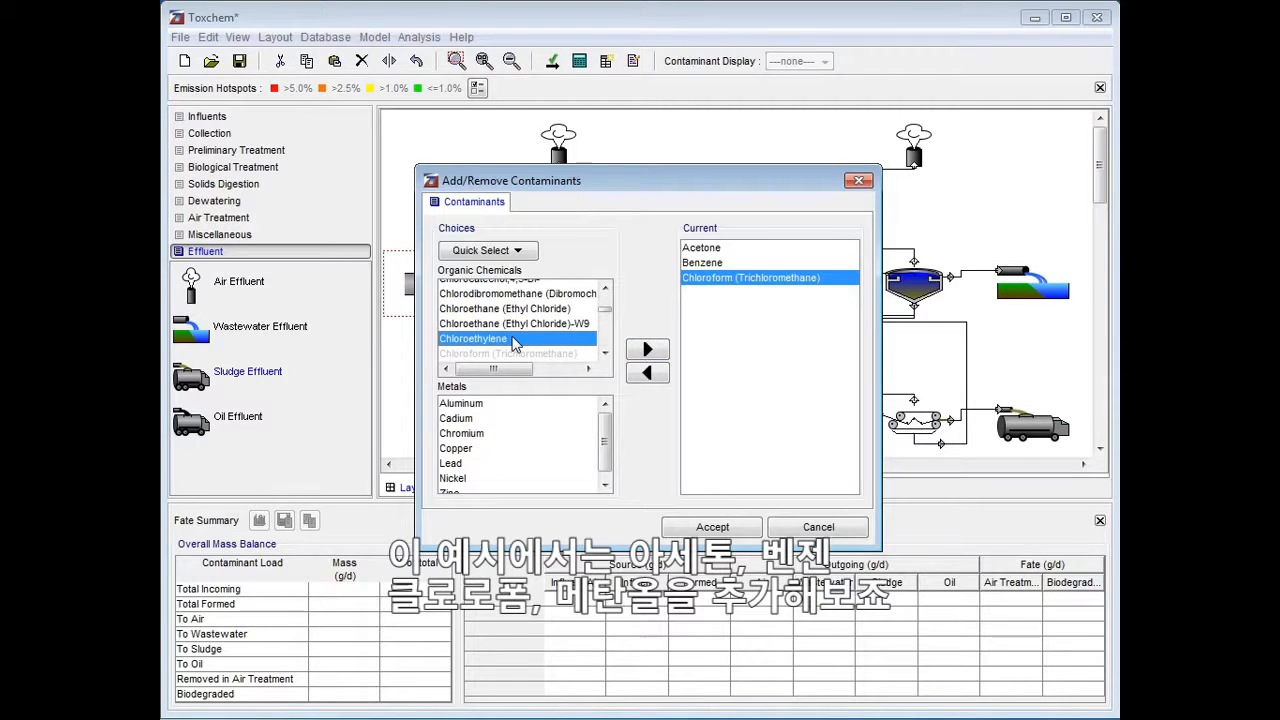
type("methan")
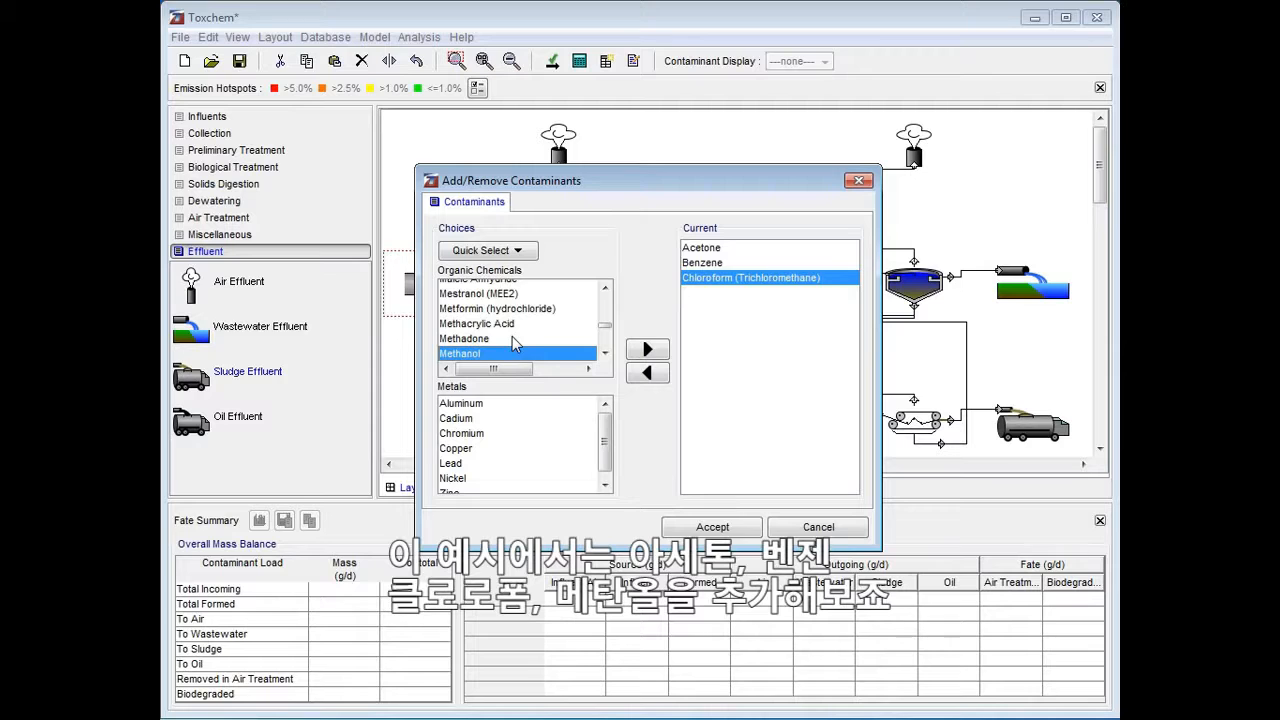
left_click(646, 351)
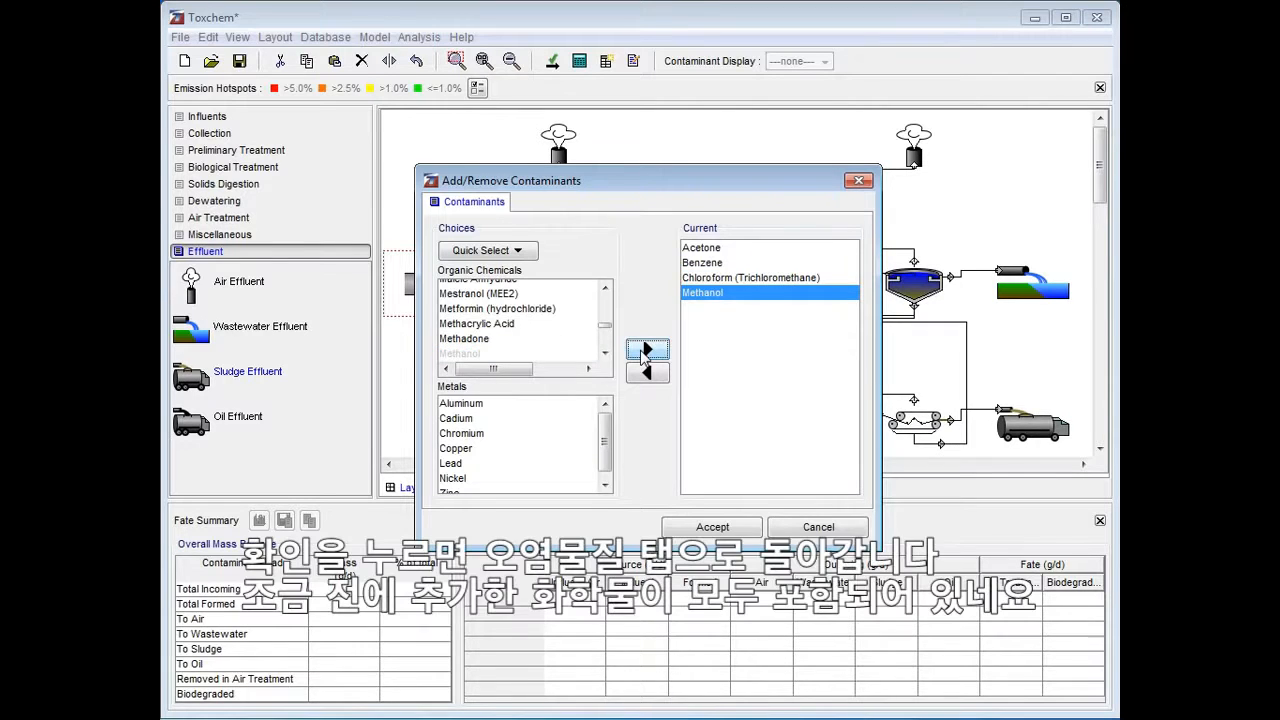
left_click(732, 530)
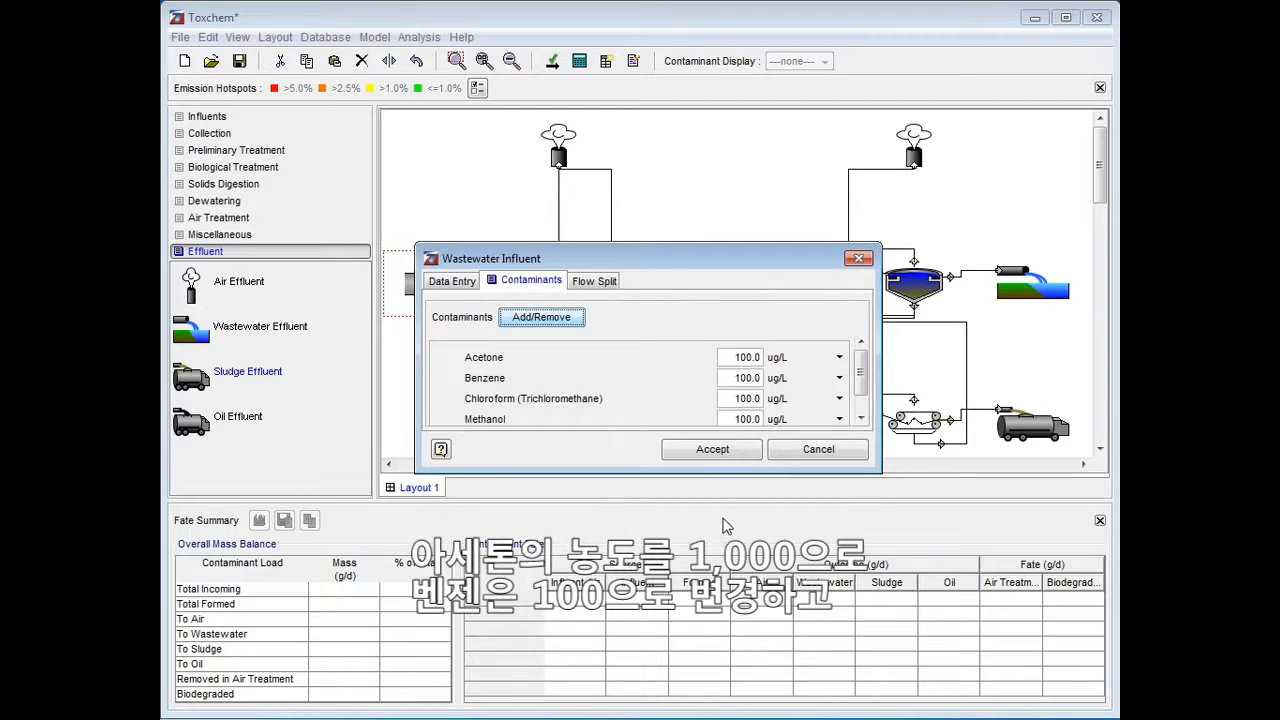
Set the influent concentrations of Acetone to 1000 ug/L and Chloroform (Trichloromethane) to 10000 ug/L.
double_click(750, 357)
type("10")
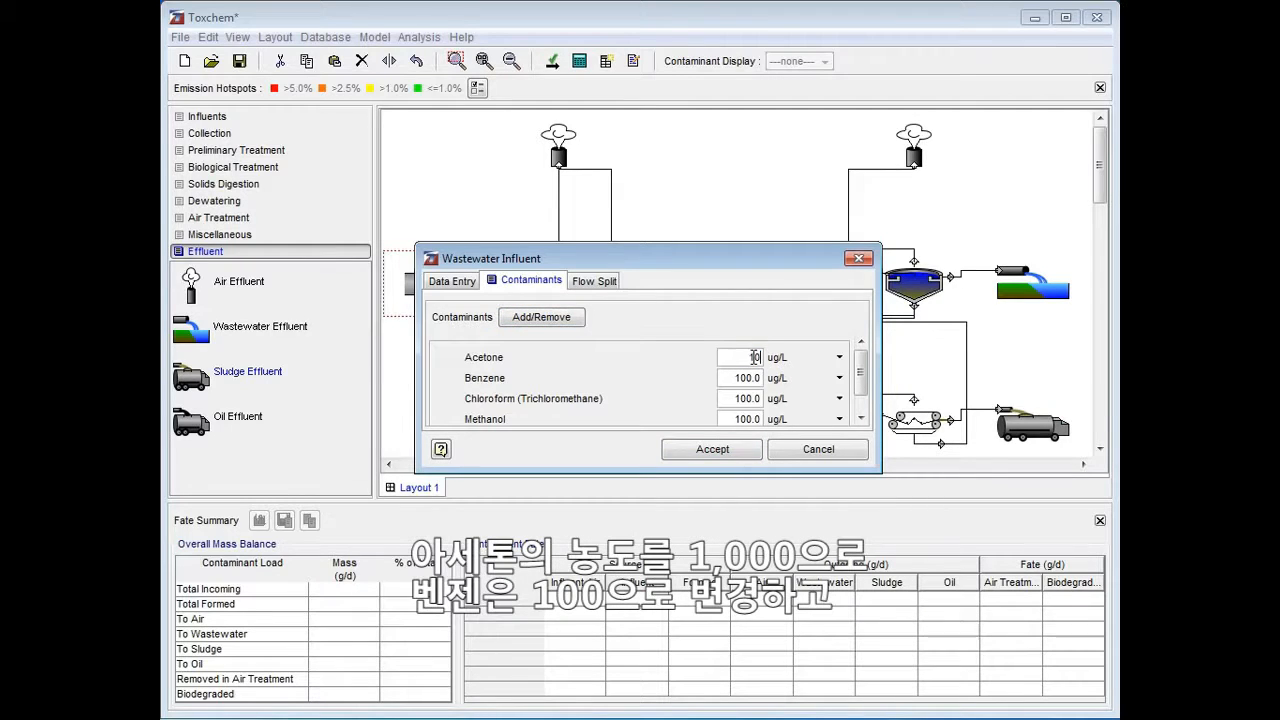
type("00")
key("Return")
double_click(753, 399)
type("100")
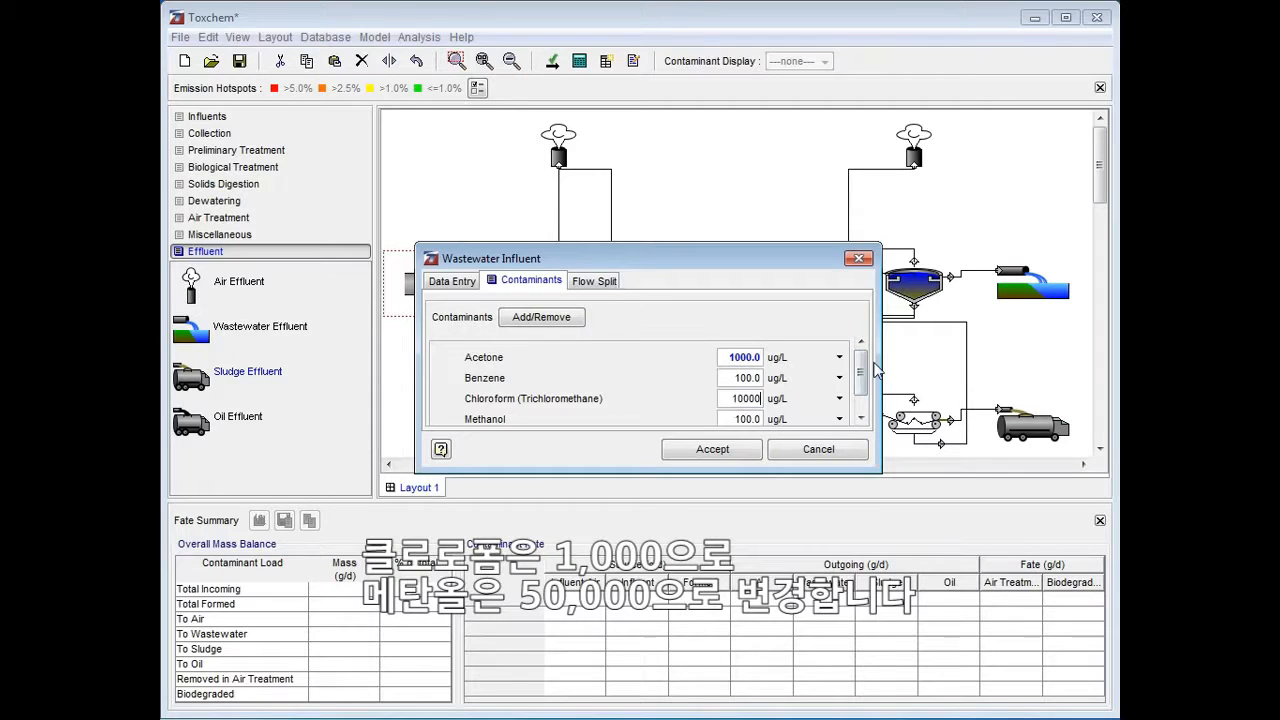
type("00")
key("Return")
Set the influent's Methanol concentration to 50000 ug/L and accept the wastewater influent settings.
double_click(748, 419)
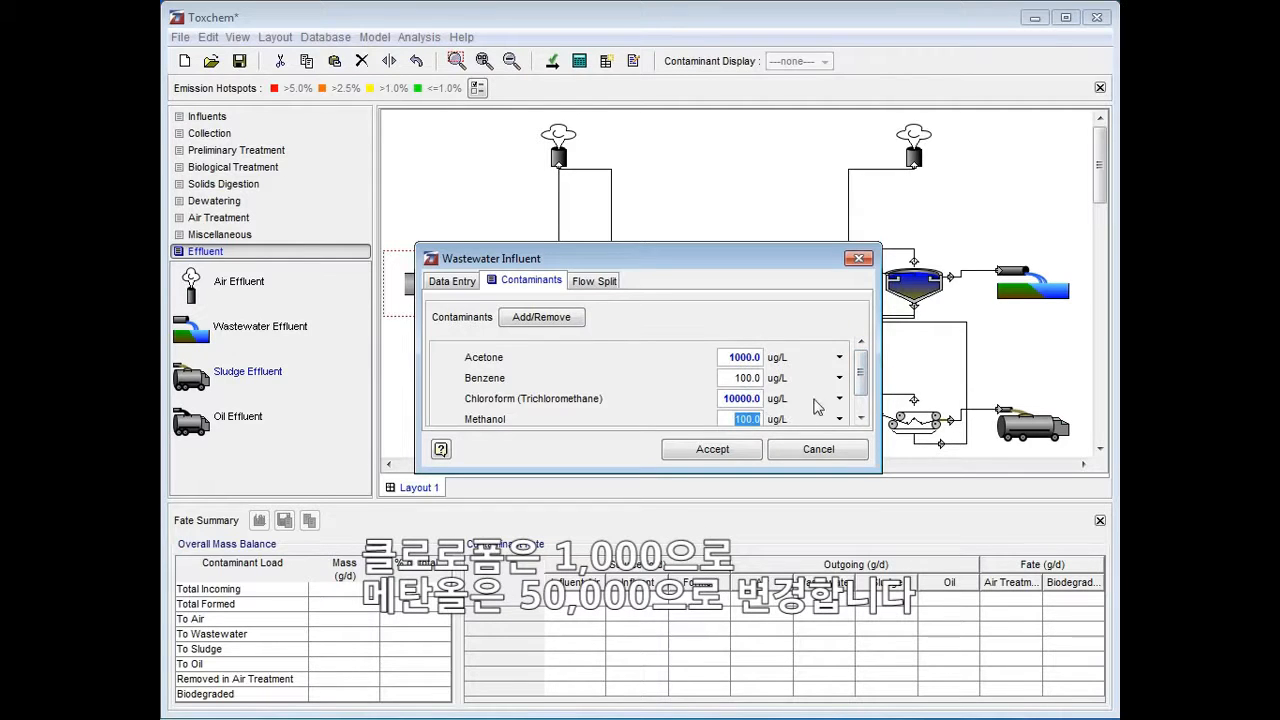
type("500")
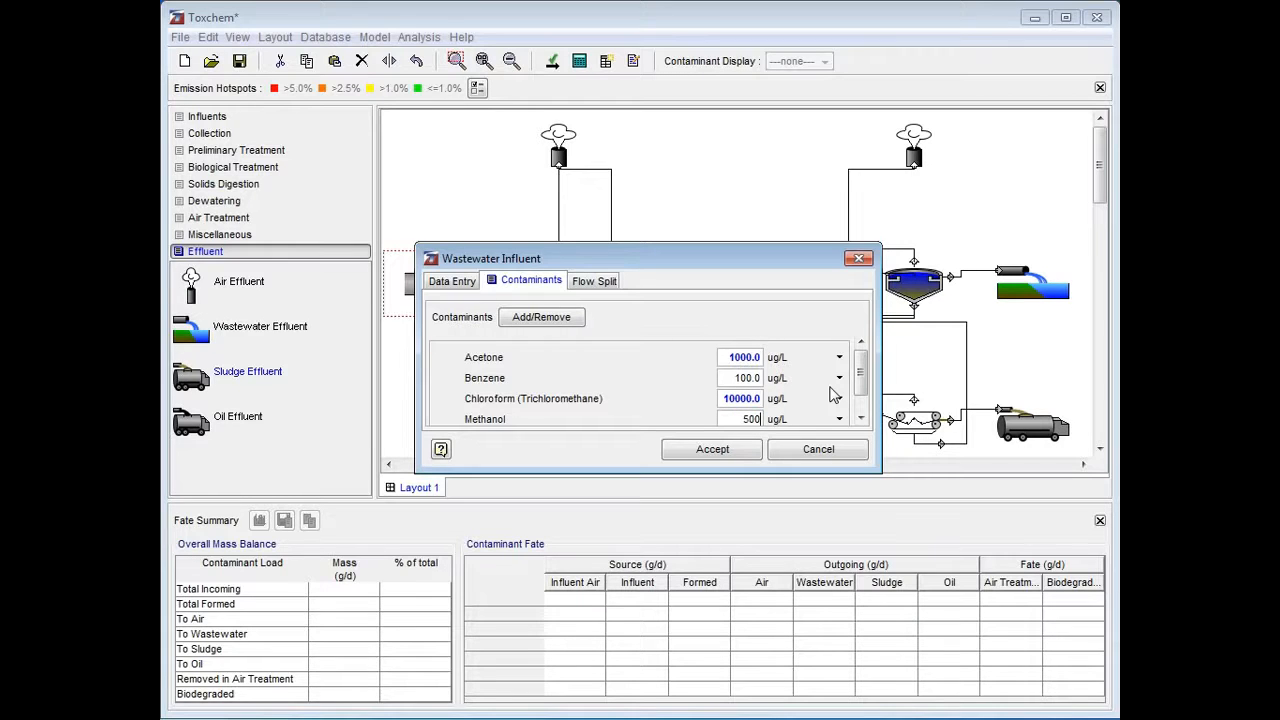
type("00")
key("Return")
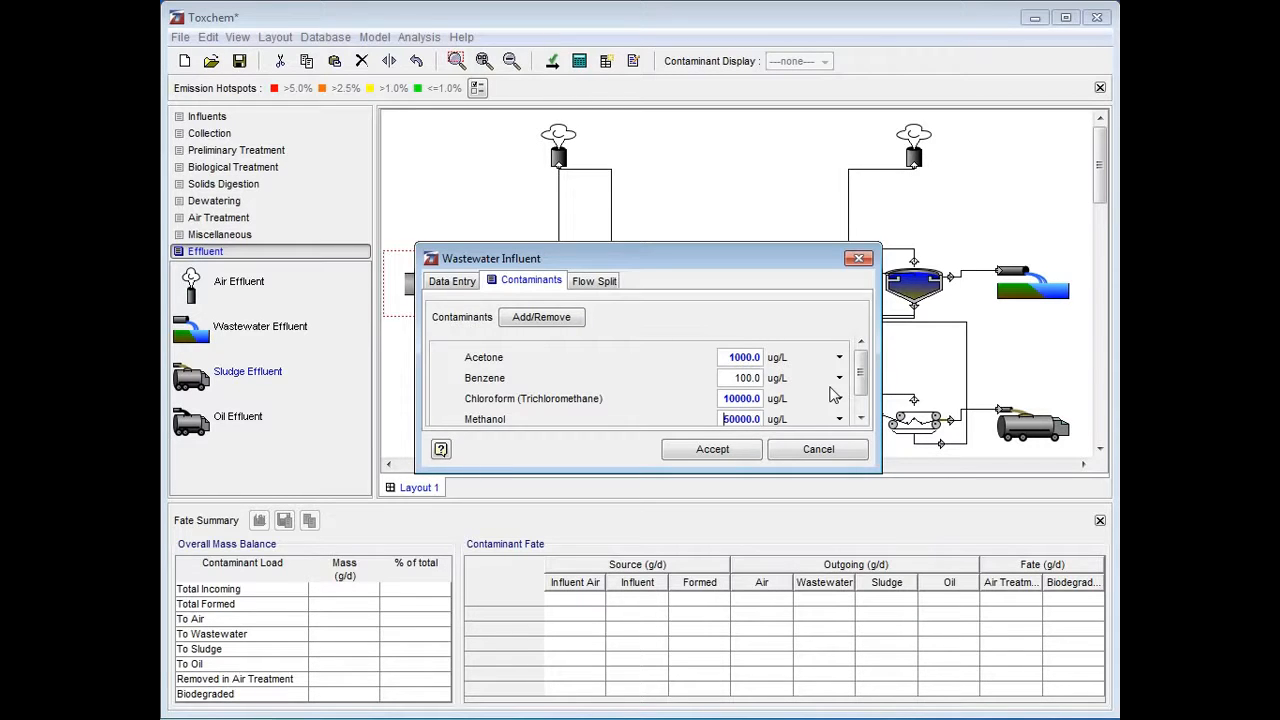
left_click(726, 451)
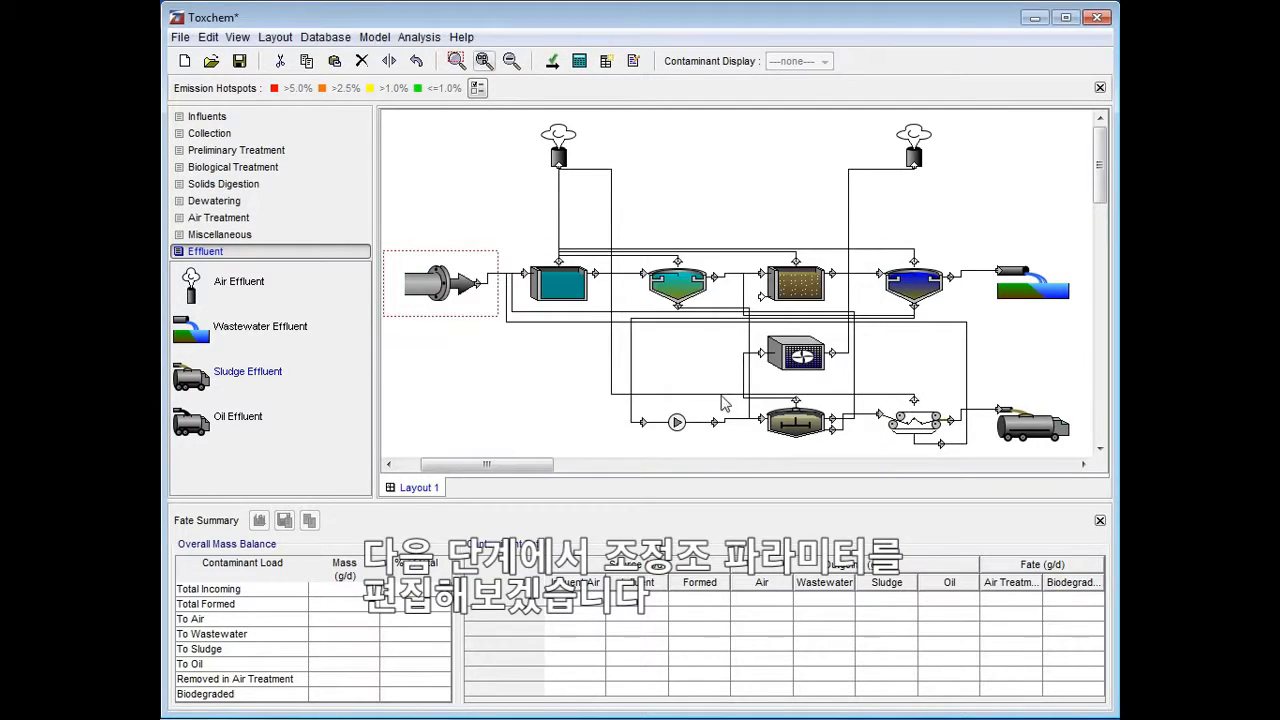
Set the equalization tank's liquid depth to 3.5 m and its surface area to 40000 m2, and accept the parameters.
right_click(560, 287)
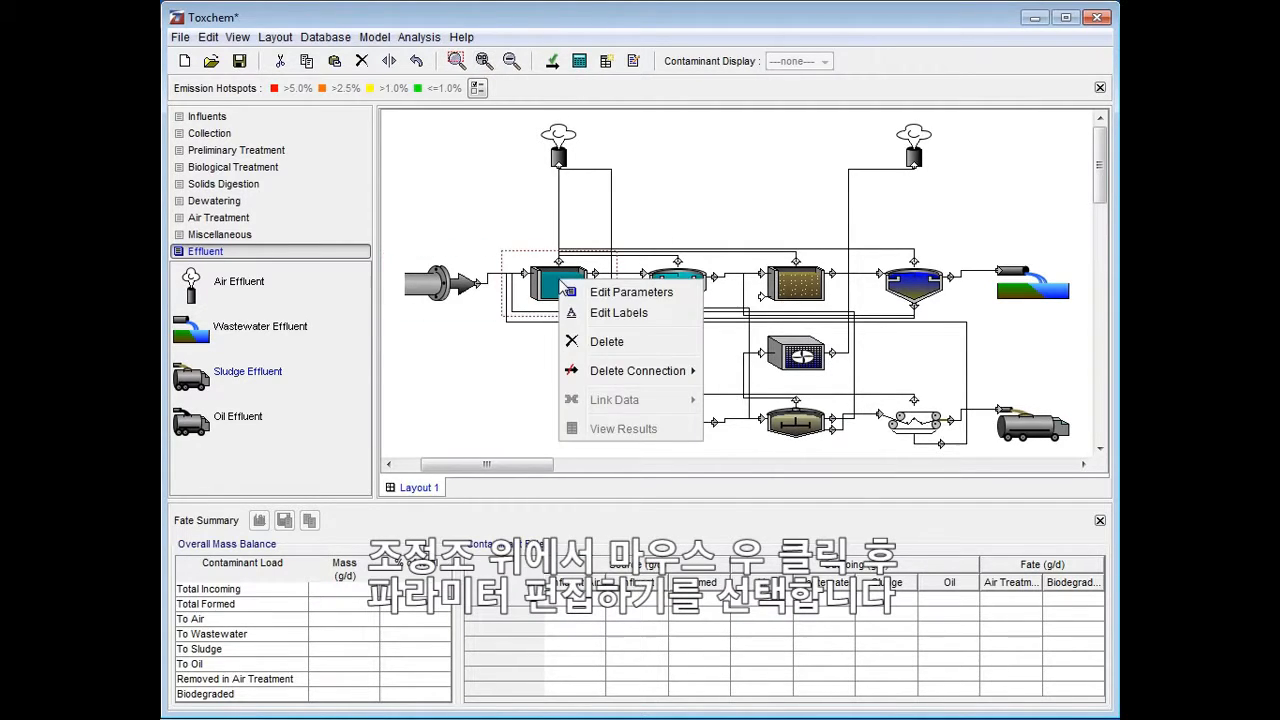
left_click(625, 293)
double_click(770, 307)
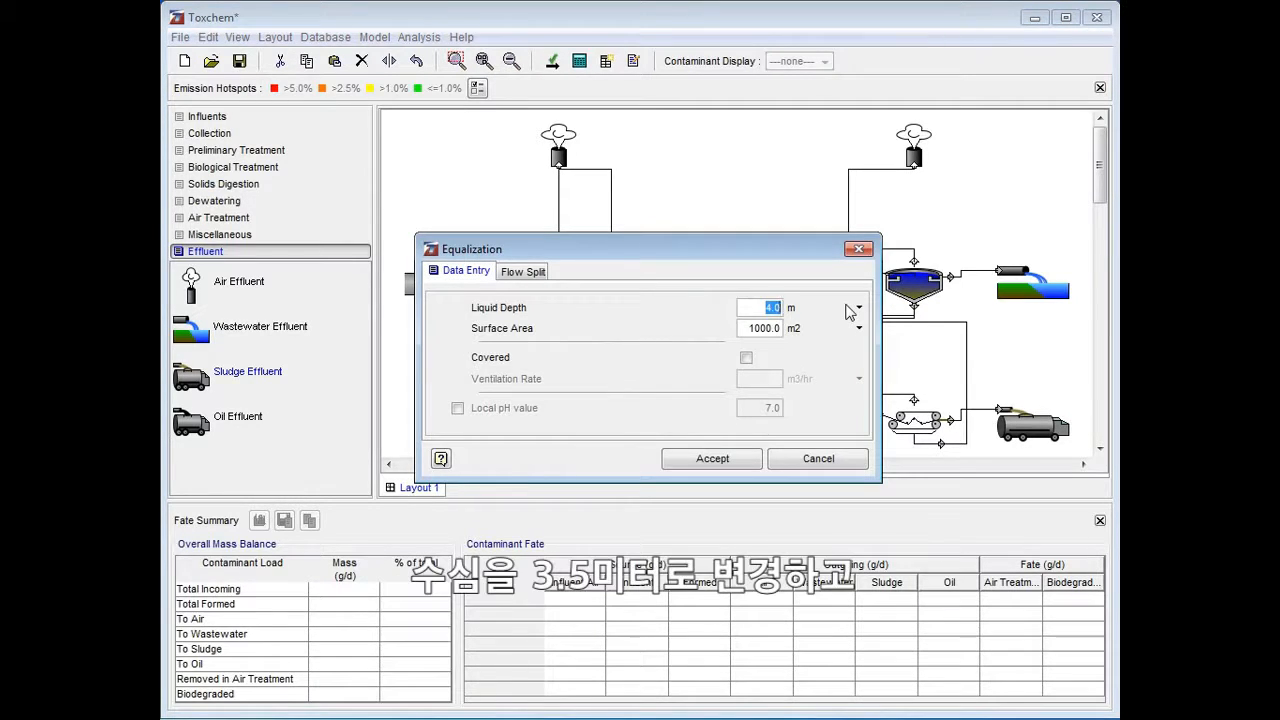
type("3.5")
key("Tab")
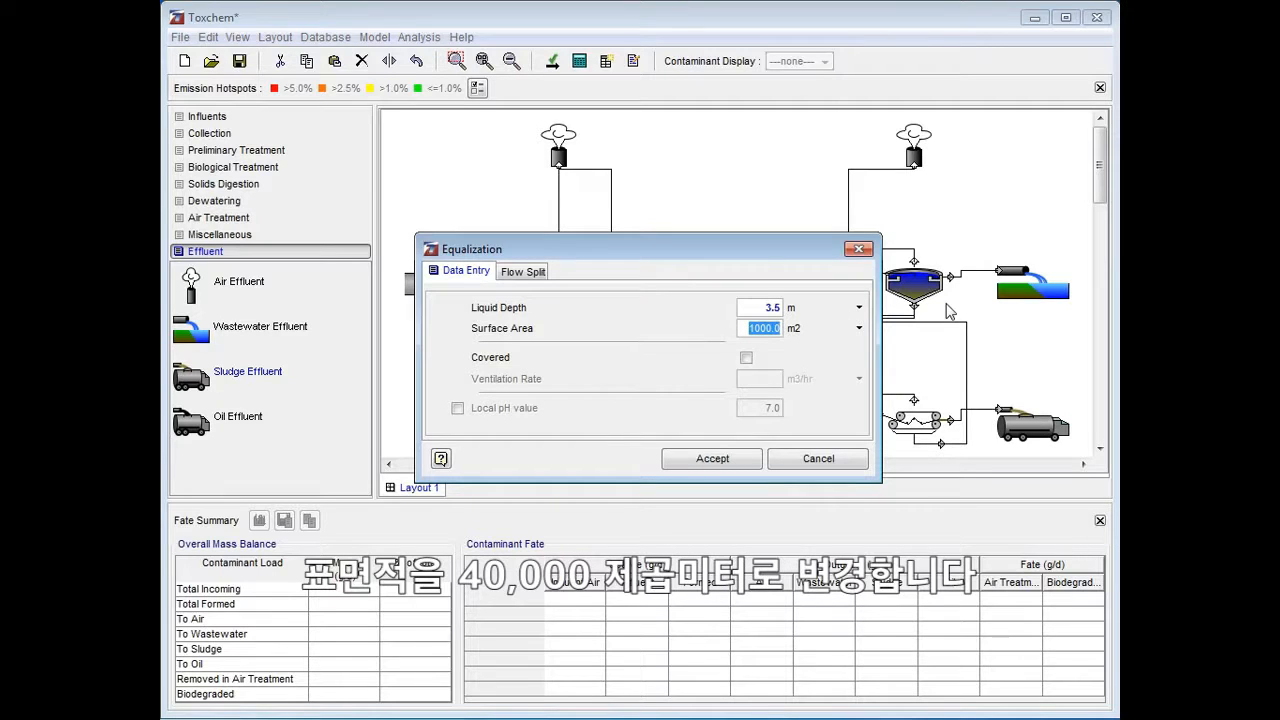
type("40000")
key("Tab")
left_click(731, 461)
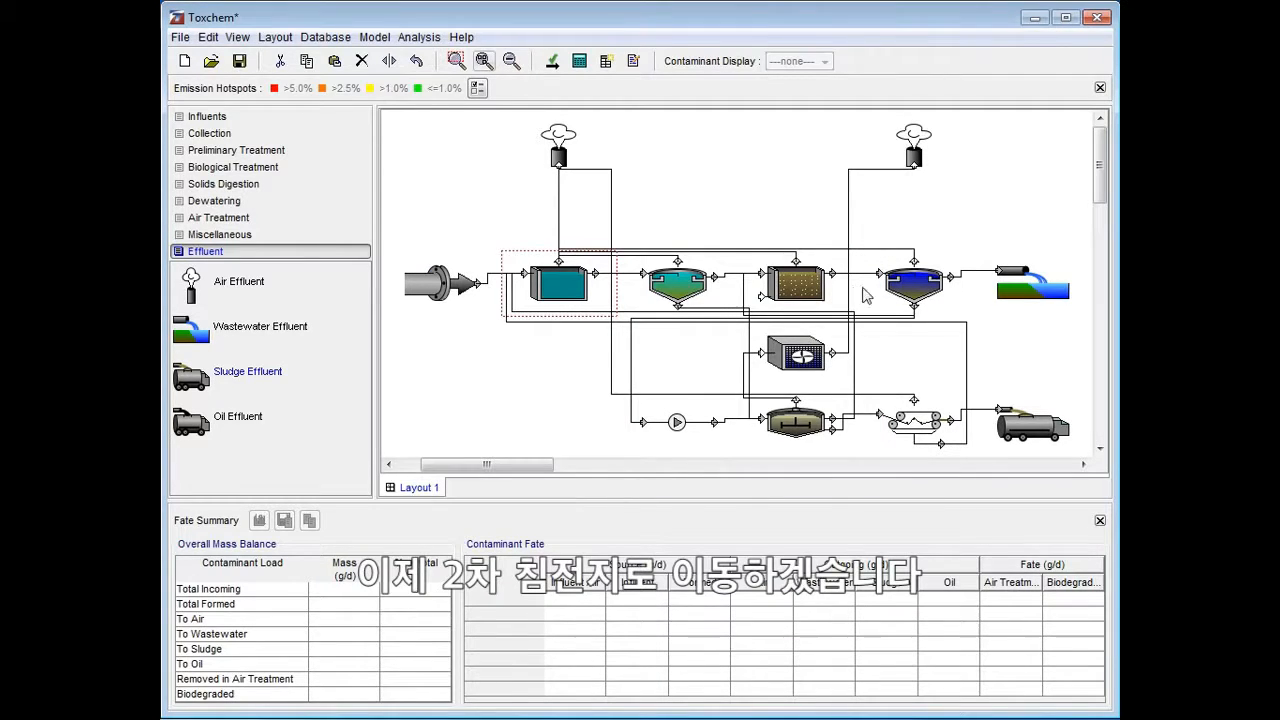
Set the RAS fraction of the secondary clarifier's sludge flow split to 0.98 and accept the parameters.
right_click(908, 290)
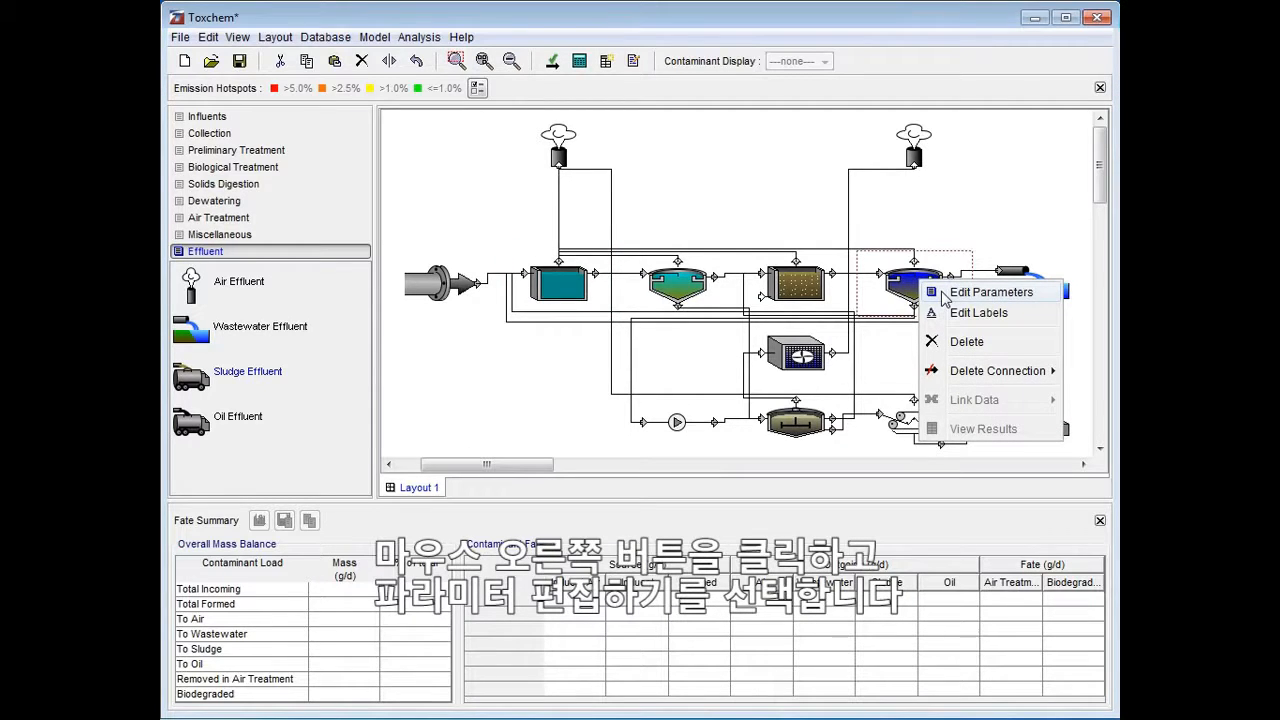
left_click(944, 292)
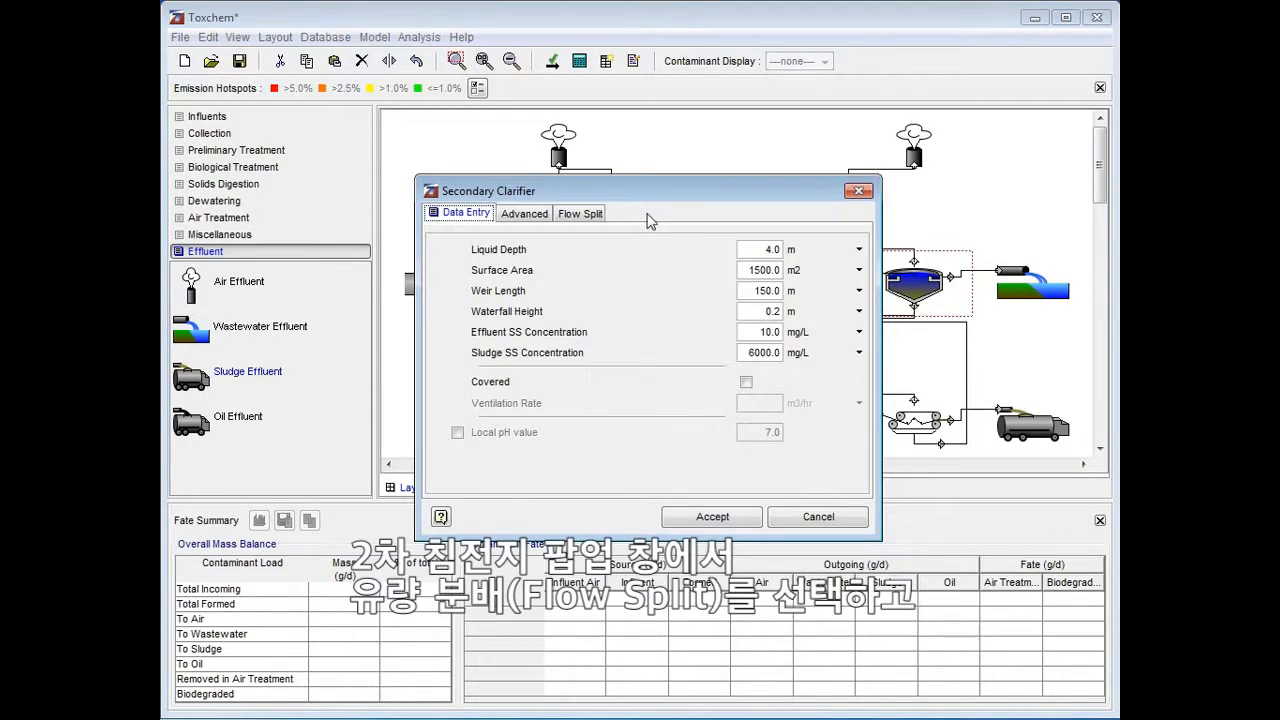
left_click(594, 214)
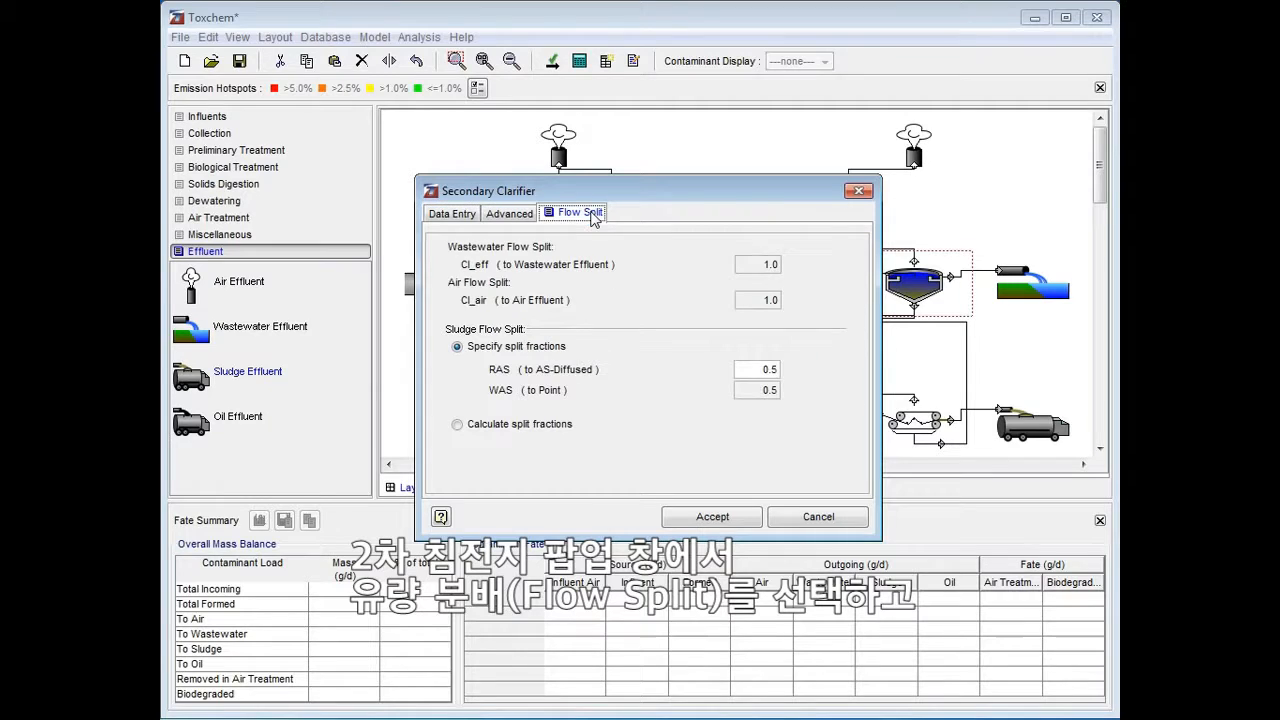
double_click(766, 368)
type("0.")
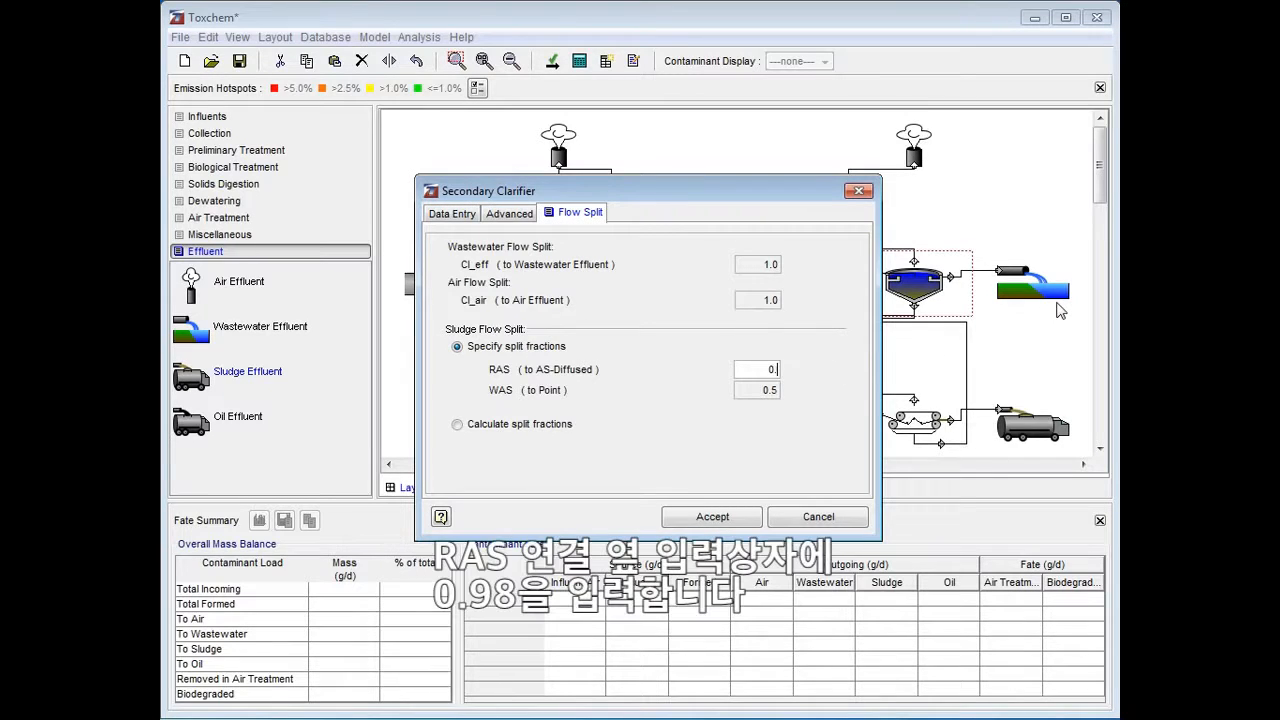
key("Return")
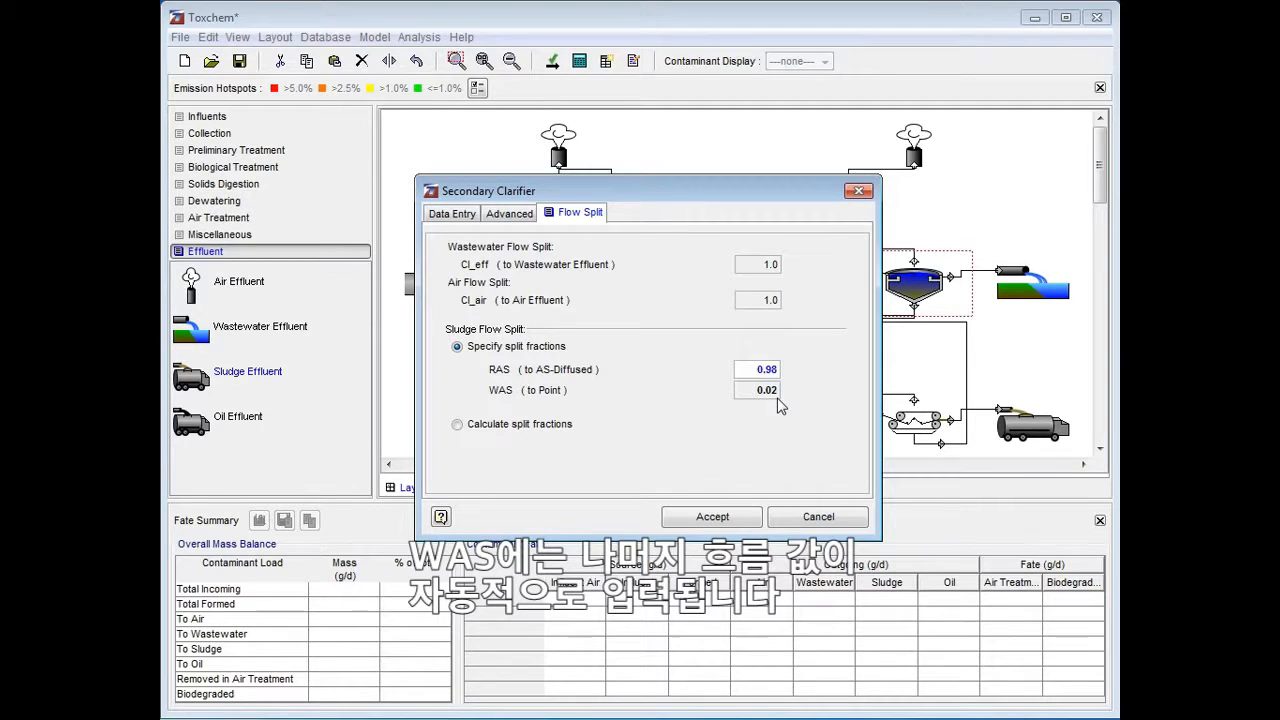
left_click(716, 516)
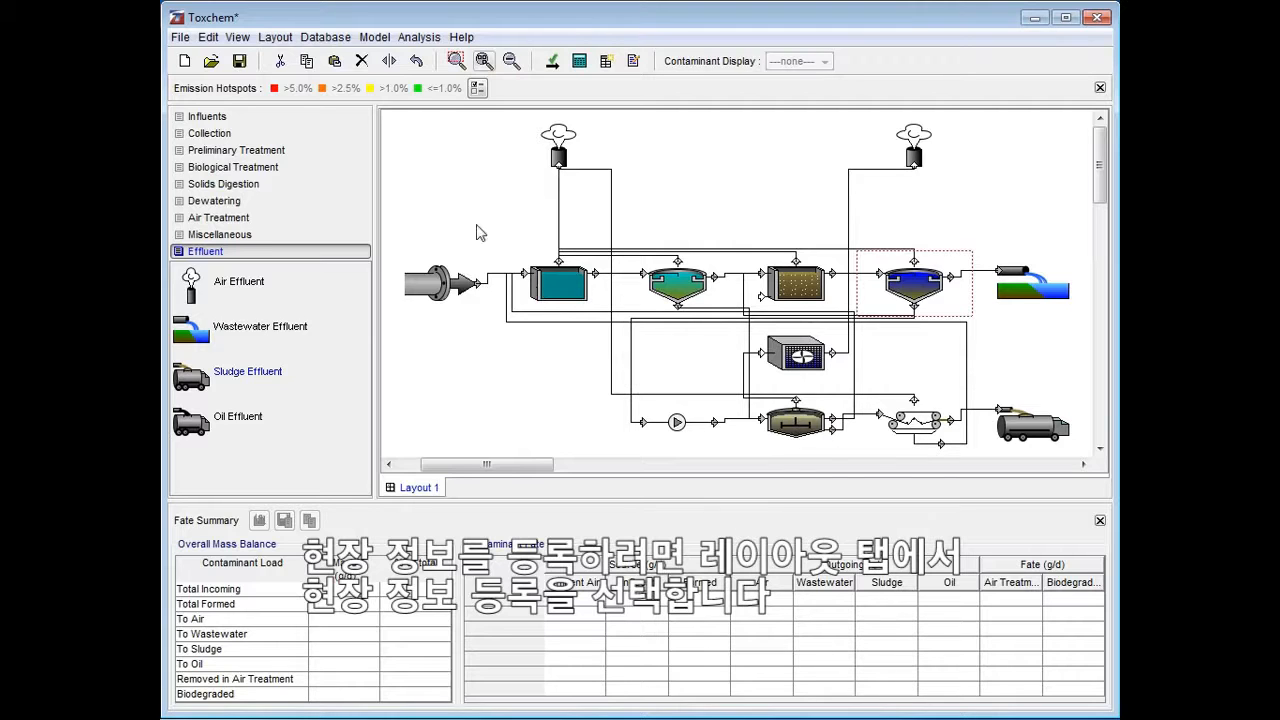
Review the layout's site properties and close them without making changes.
left_click(275, 37)
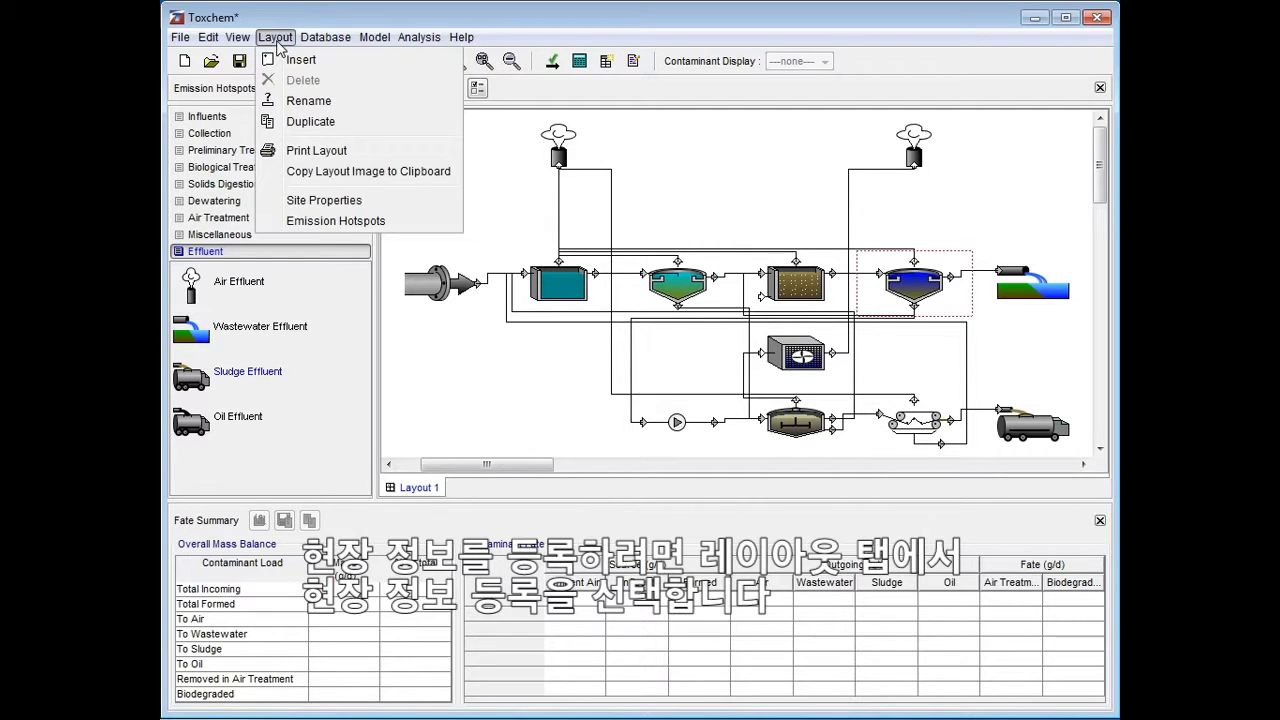
left_click(301, 205)
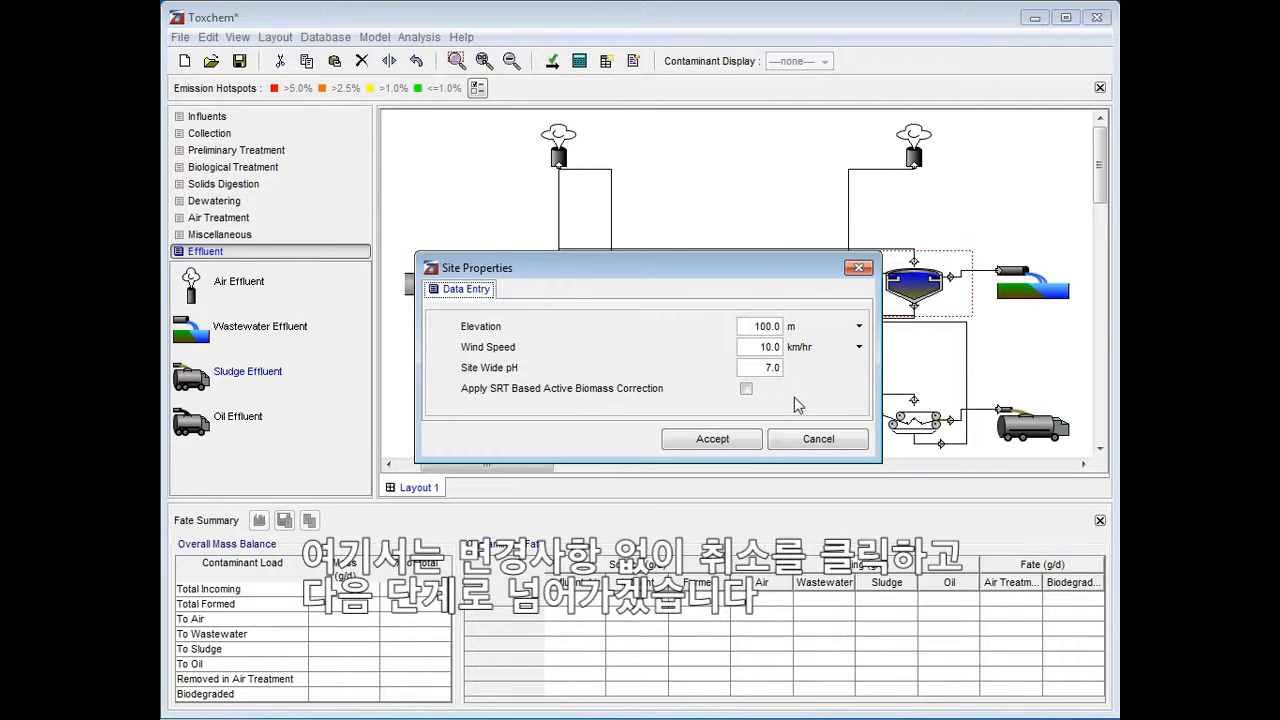
left_click(802, 444)
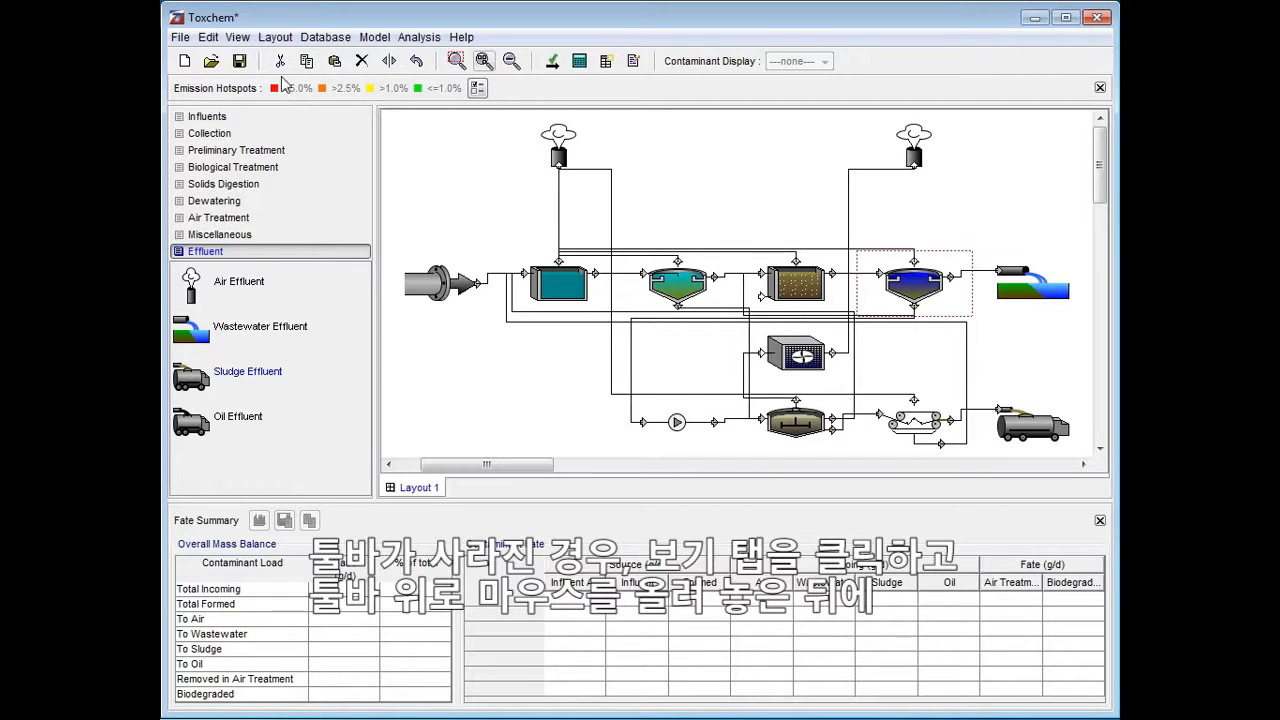
Hide the Hotspot toolbar and display it again.
left_click(245, 43)
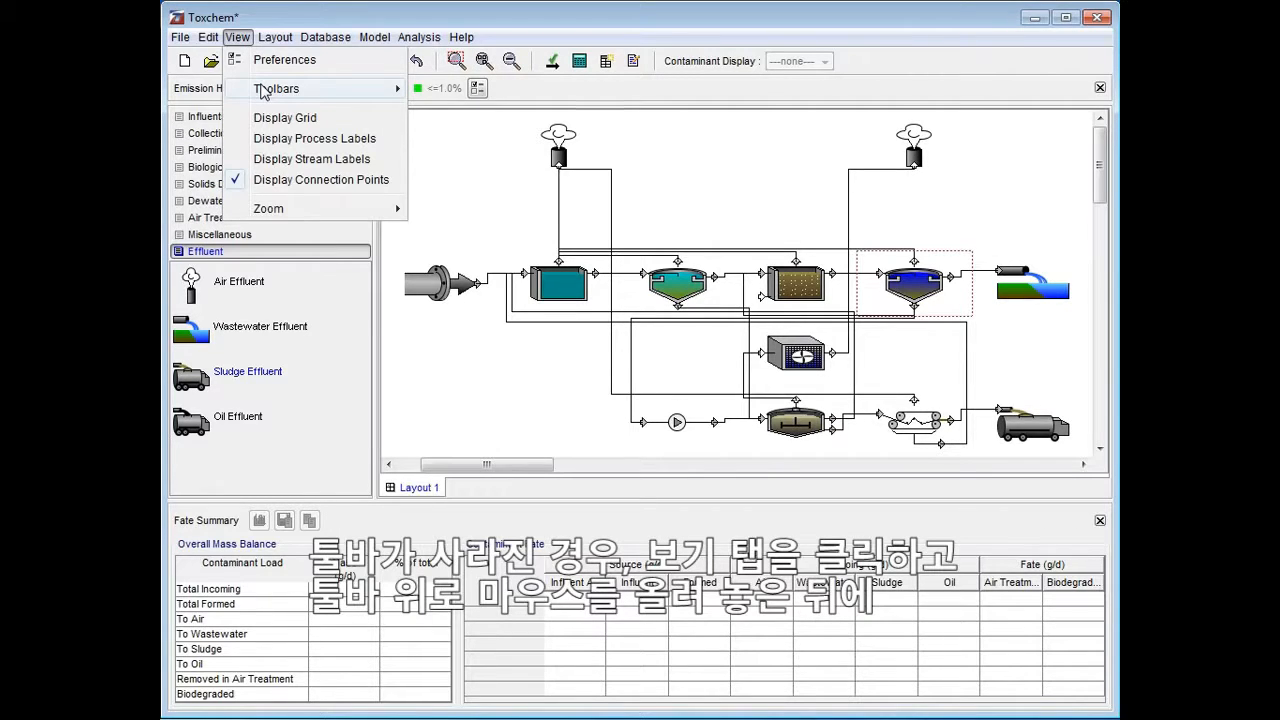
mouse_move(262, 92)
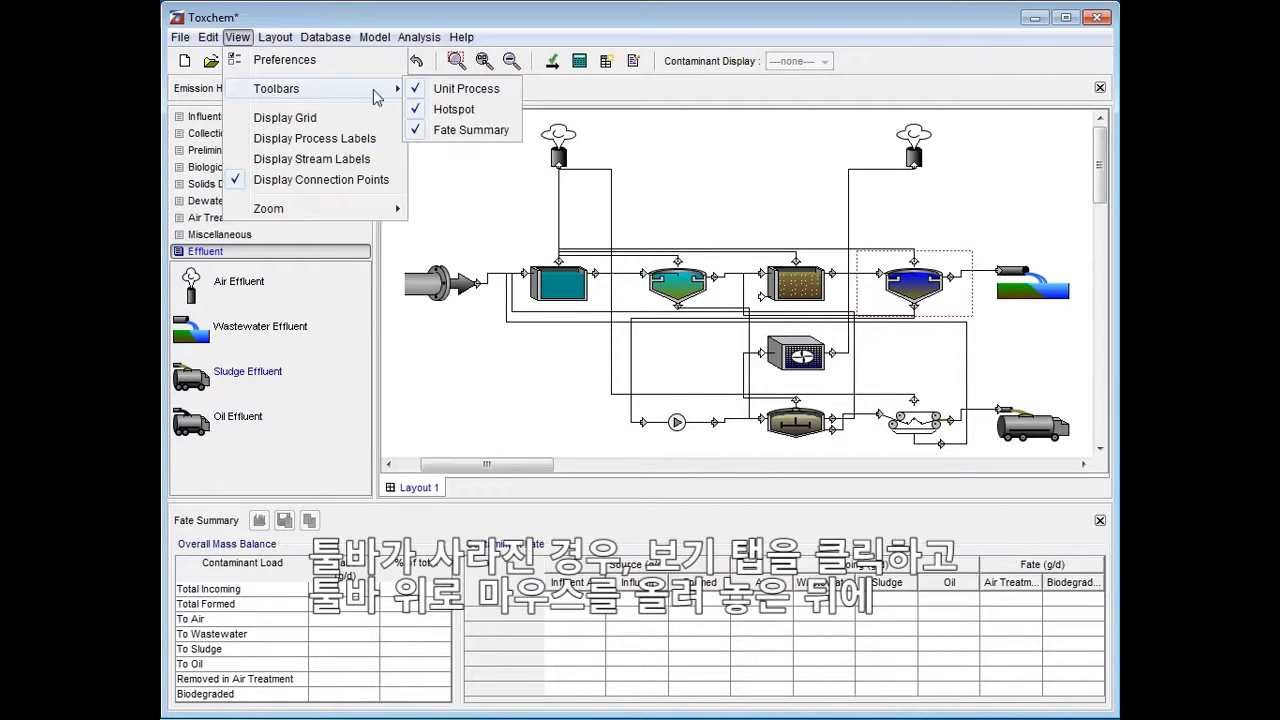
left_click(437, 110)
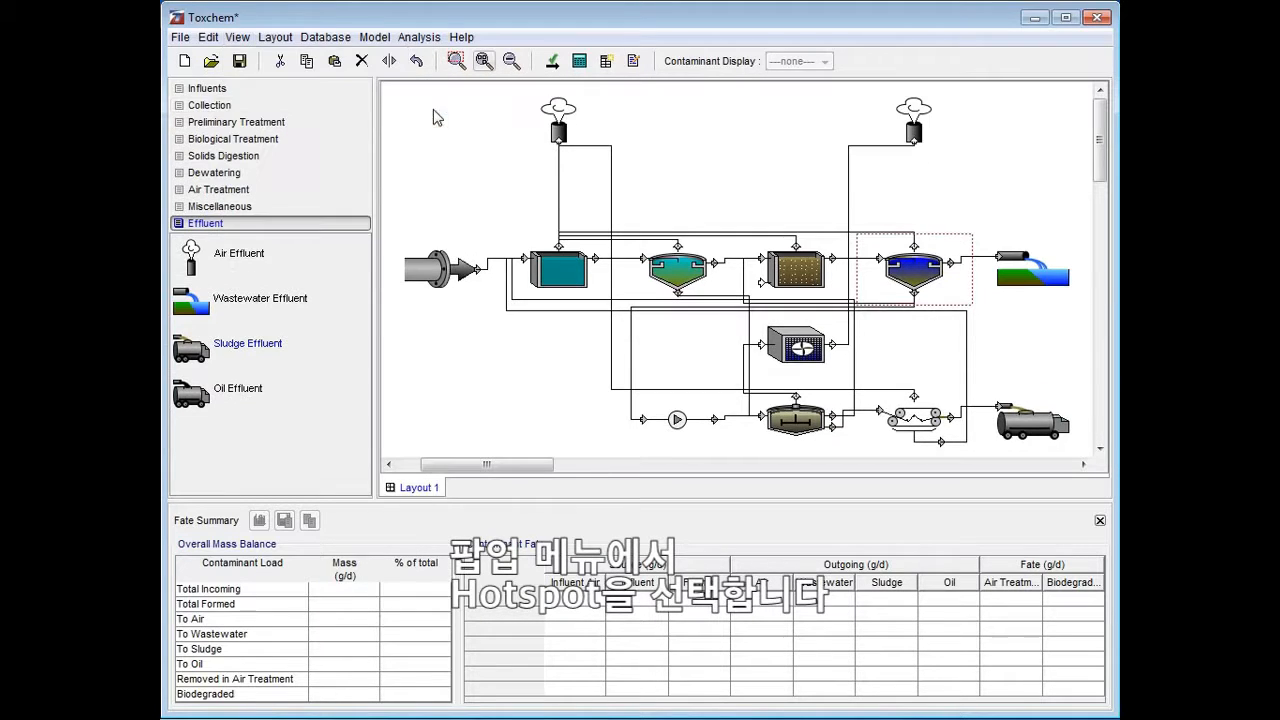
left_click(246, 42)
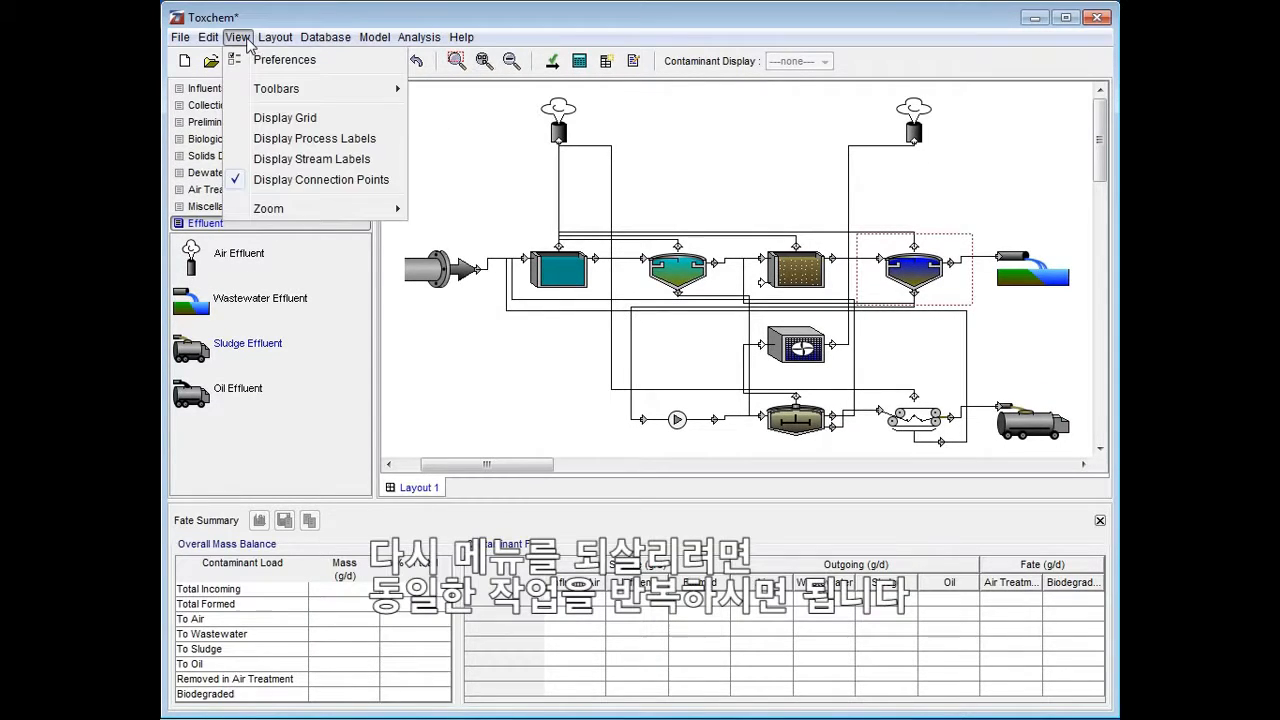
mouse_move(263, 89)
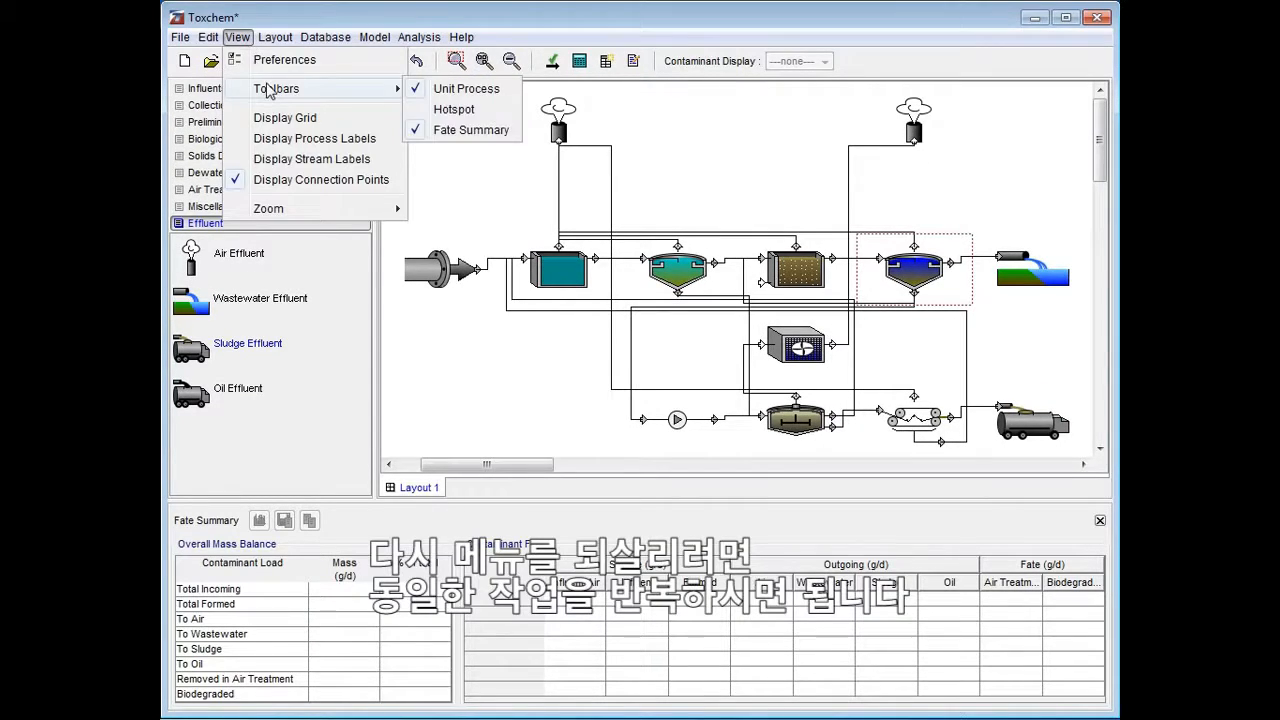
left_click(453, 114)
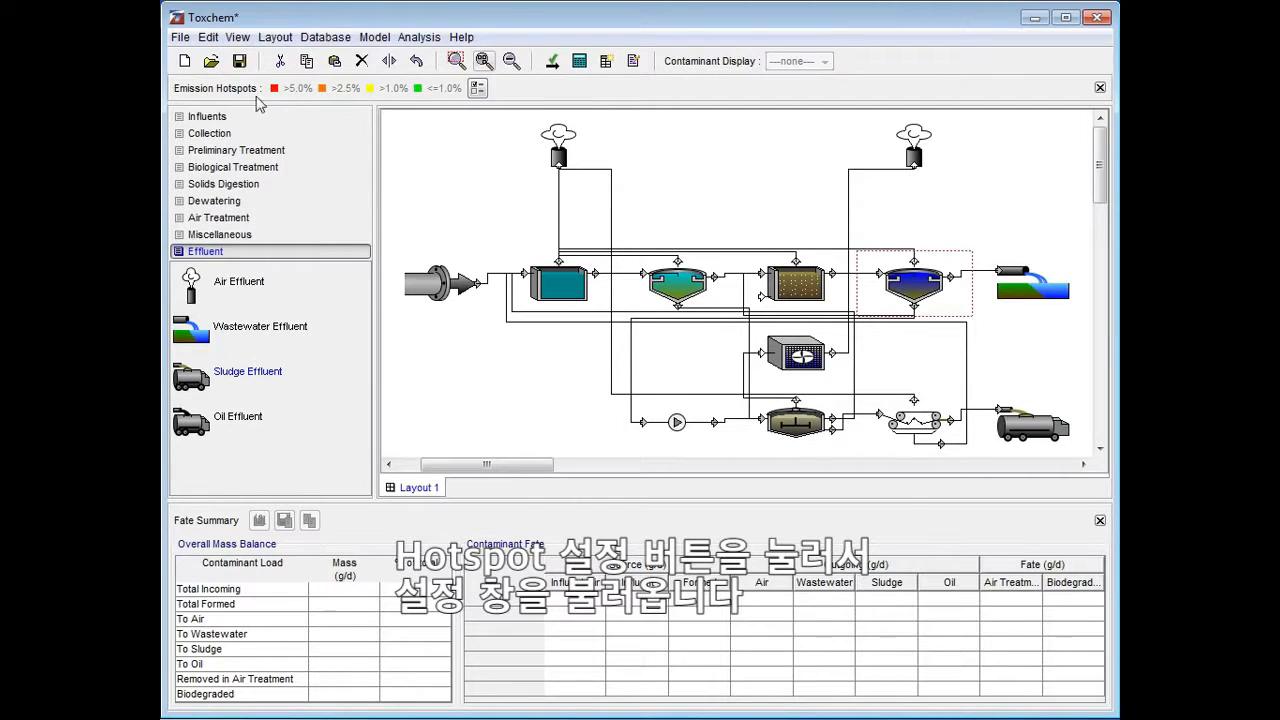
Set the emission hotspot threshold for medium level emitters to greater than 3.0 % and accept the setup.
left_click(477, 89)
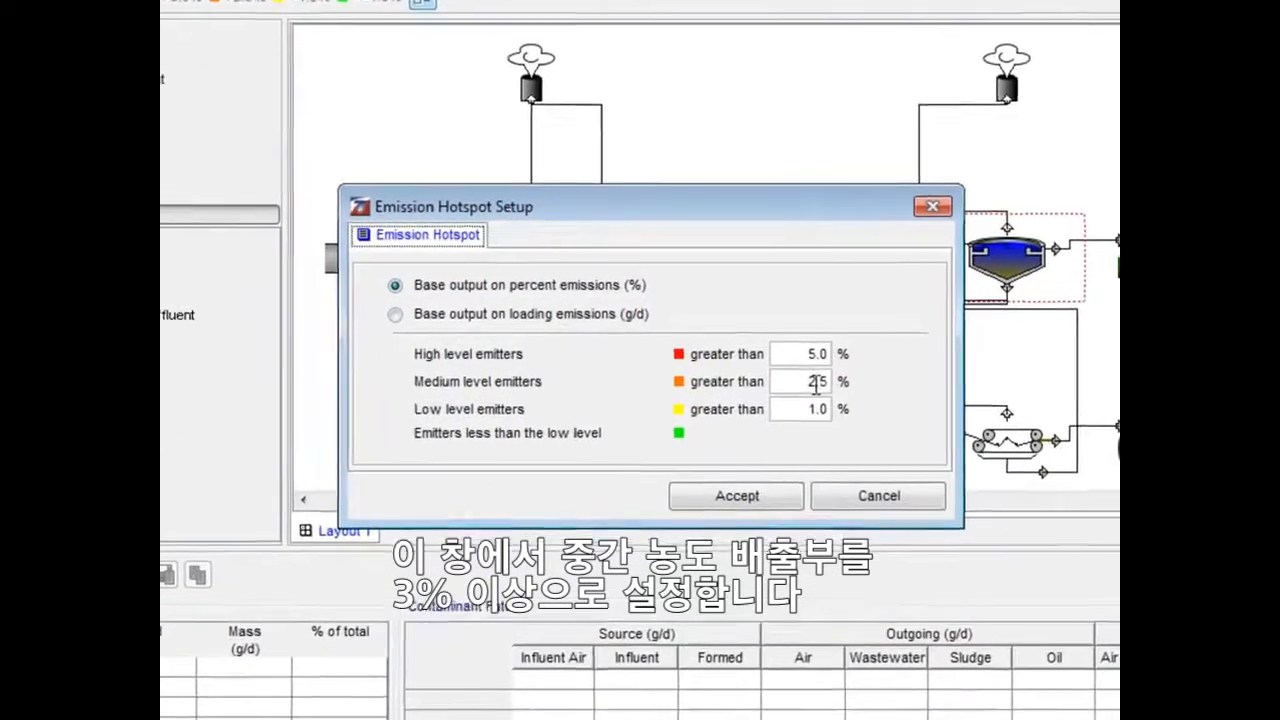
double_click(817, 381)
type("3.0")
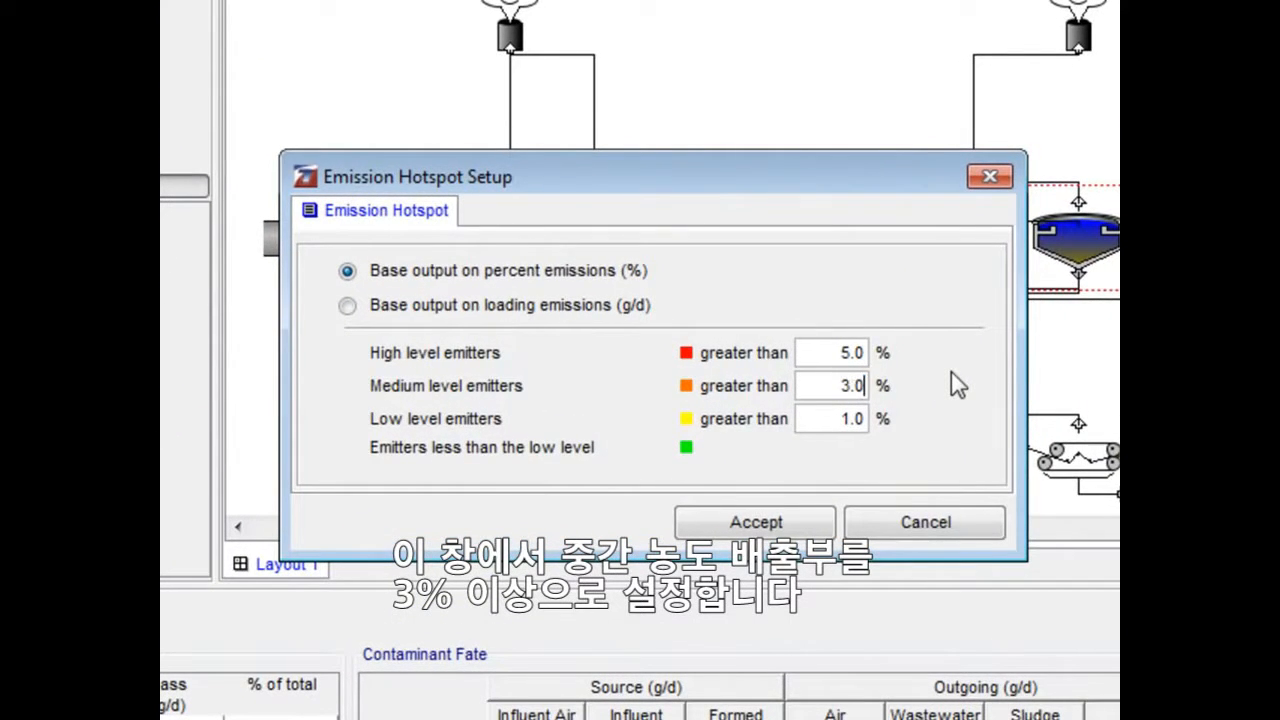
key("Home")
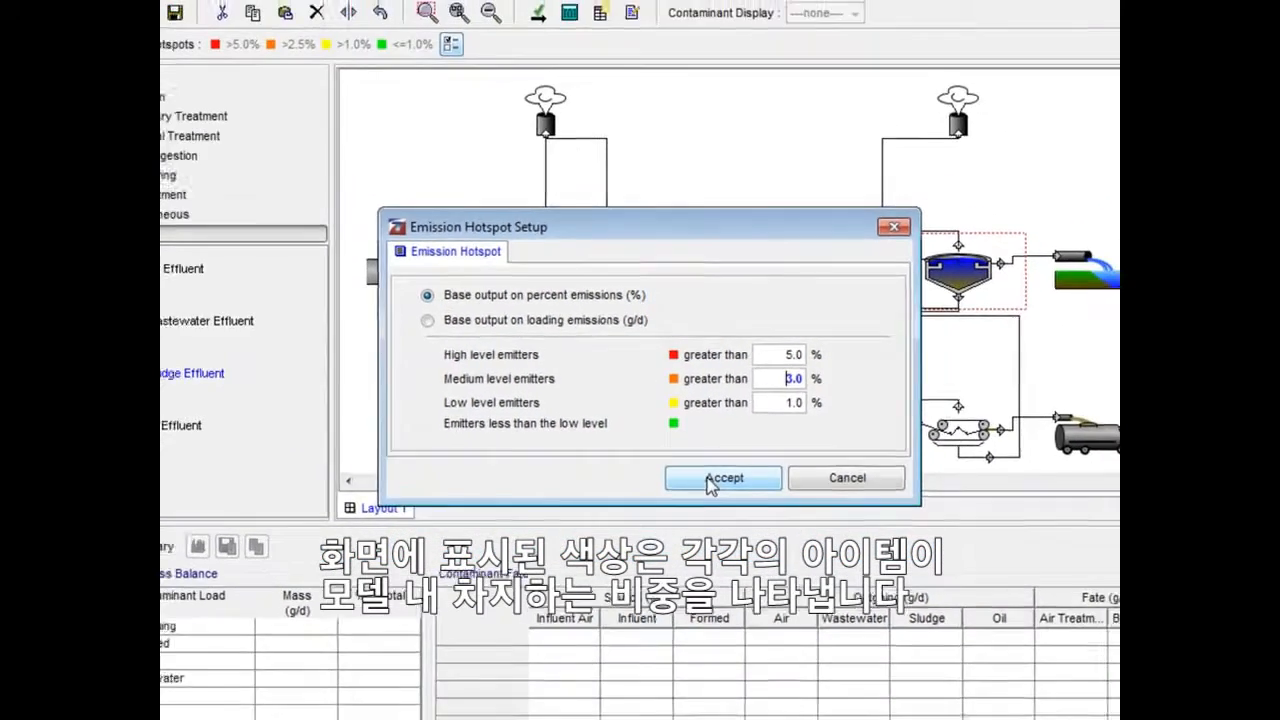
left_click(727, 508)
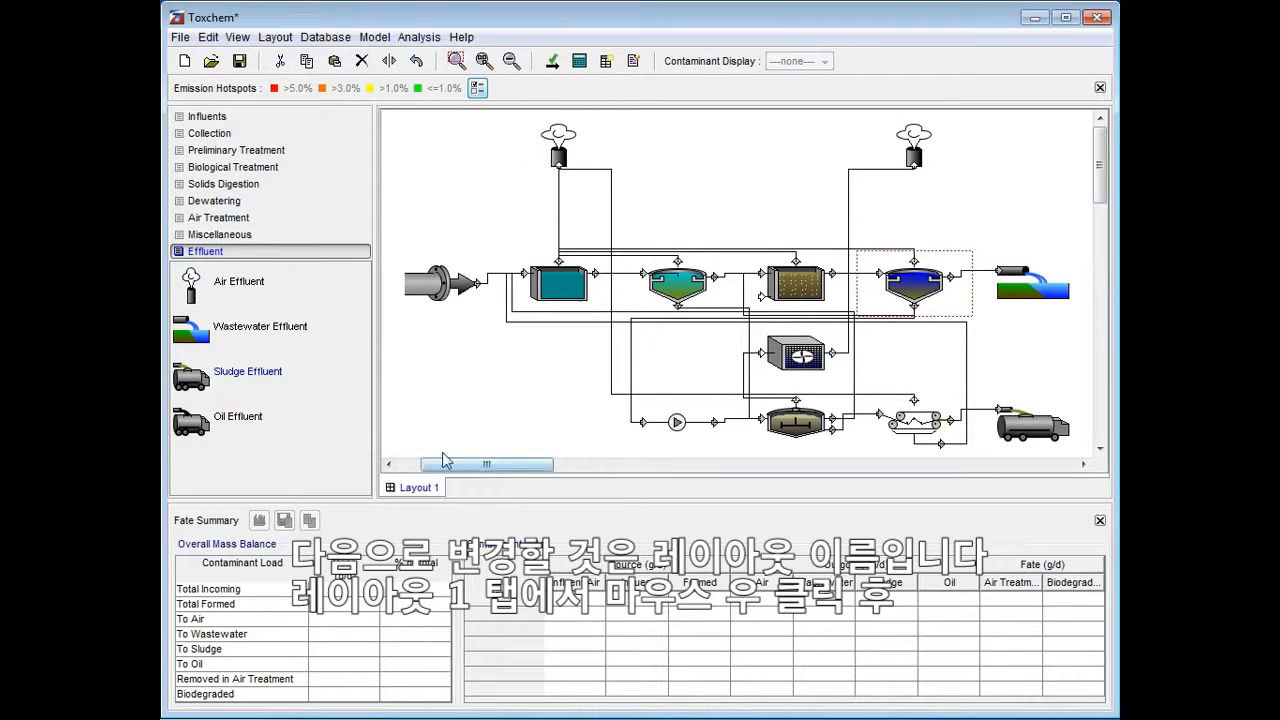
Rename the layout Layout 1 as PlantABC.
right_click(424, 491)
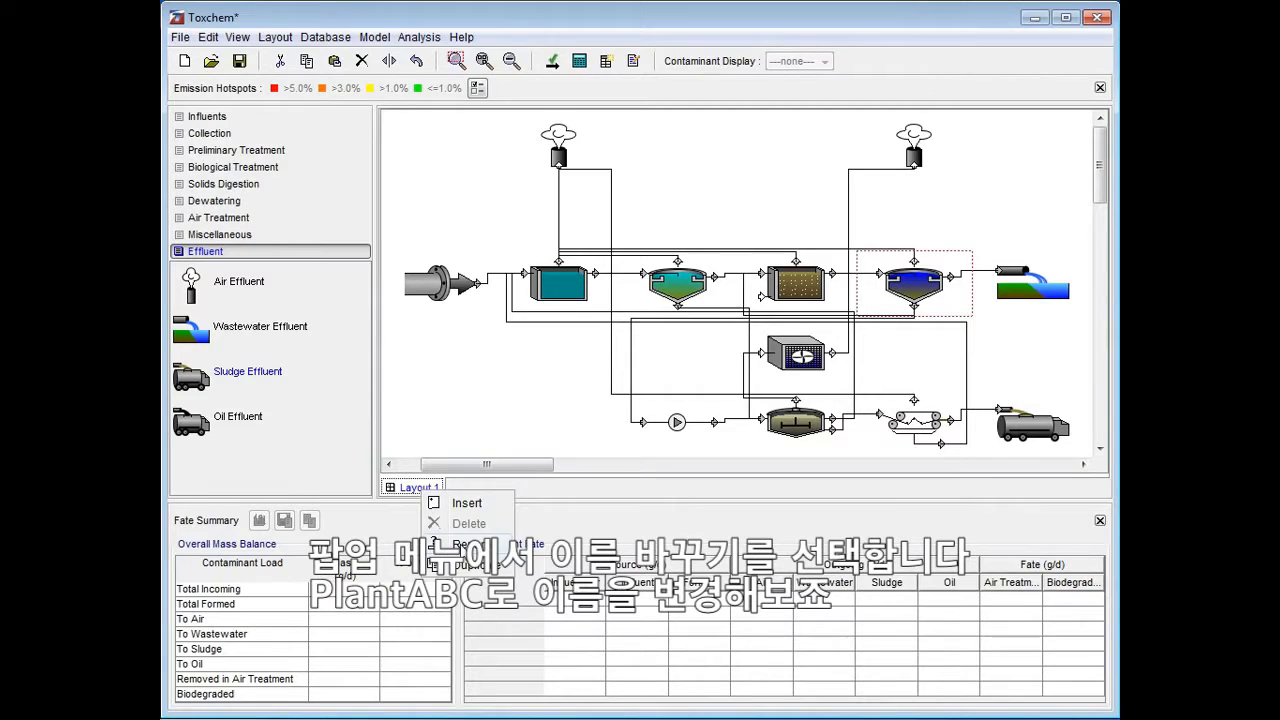
left_click(462, 544)
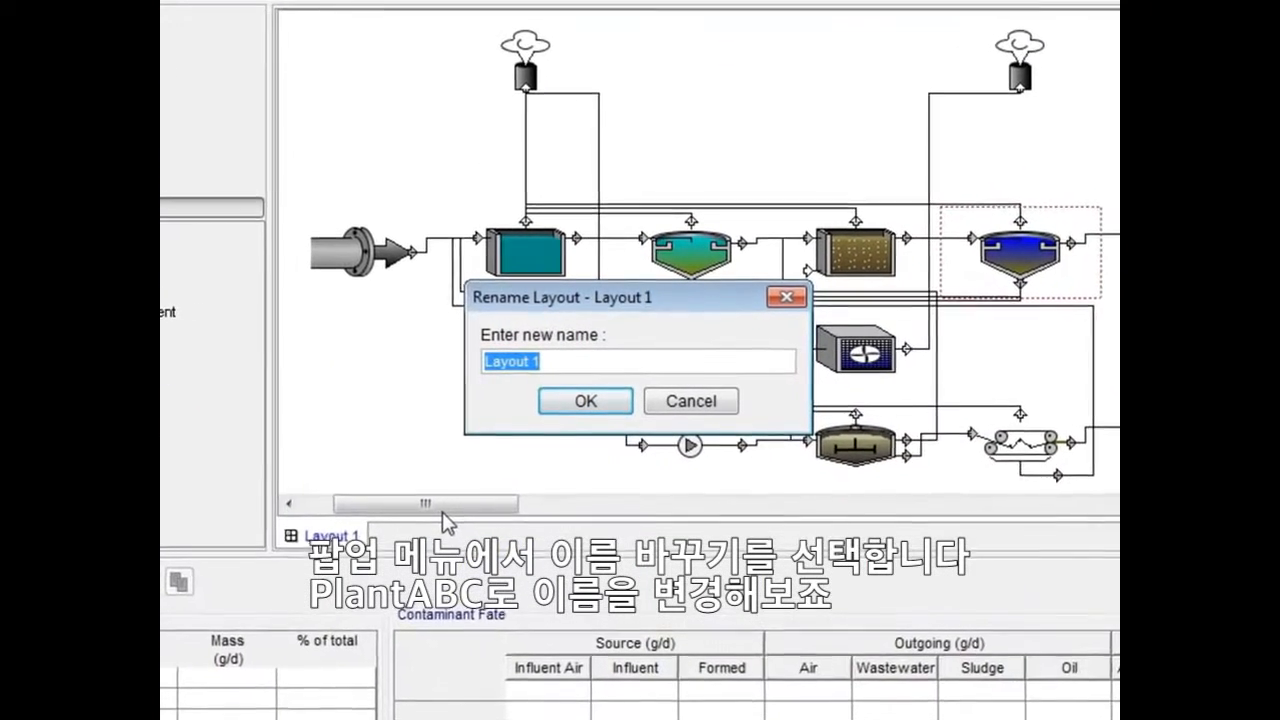
type("Pl")
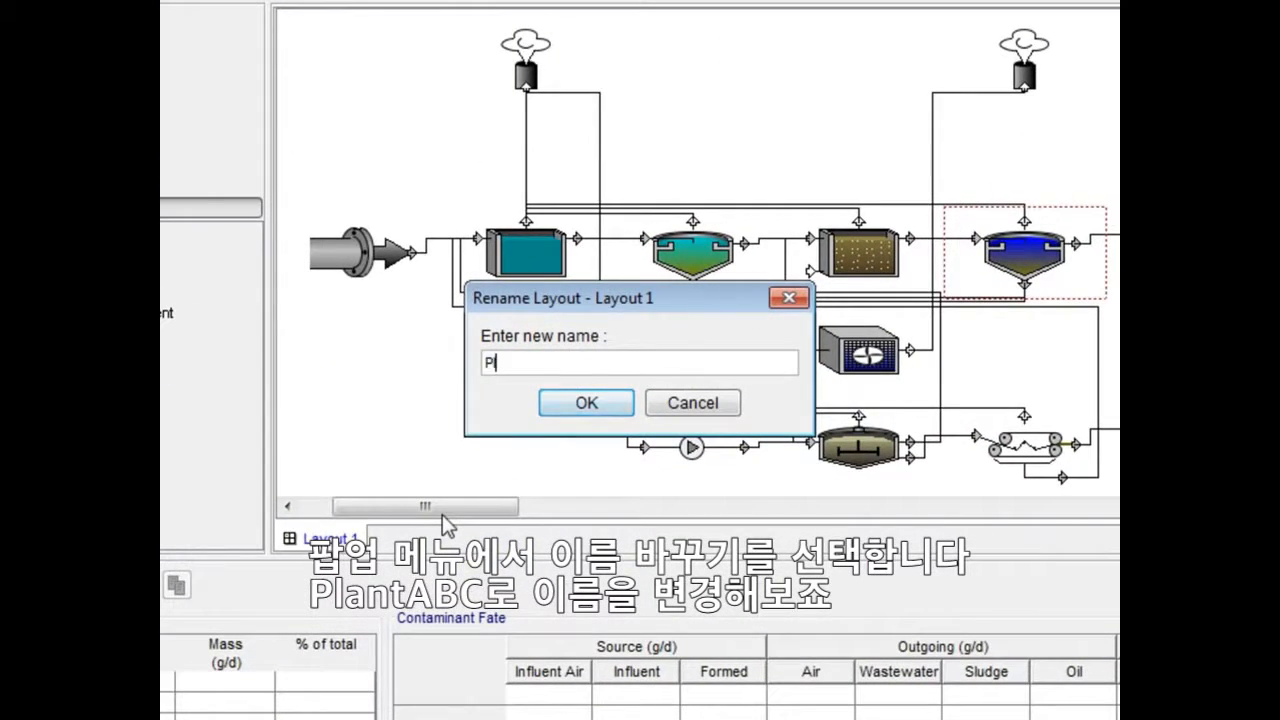
type("antABC")
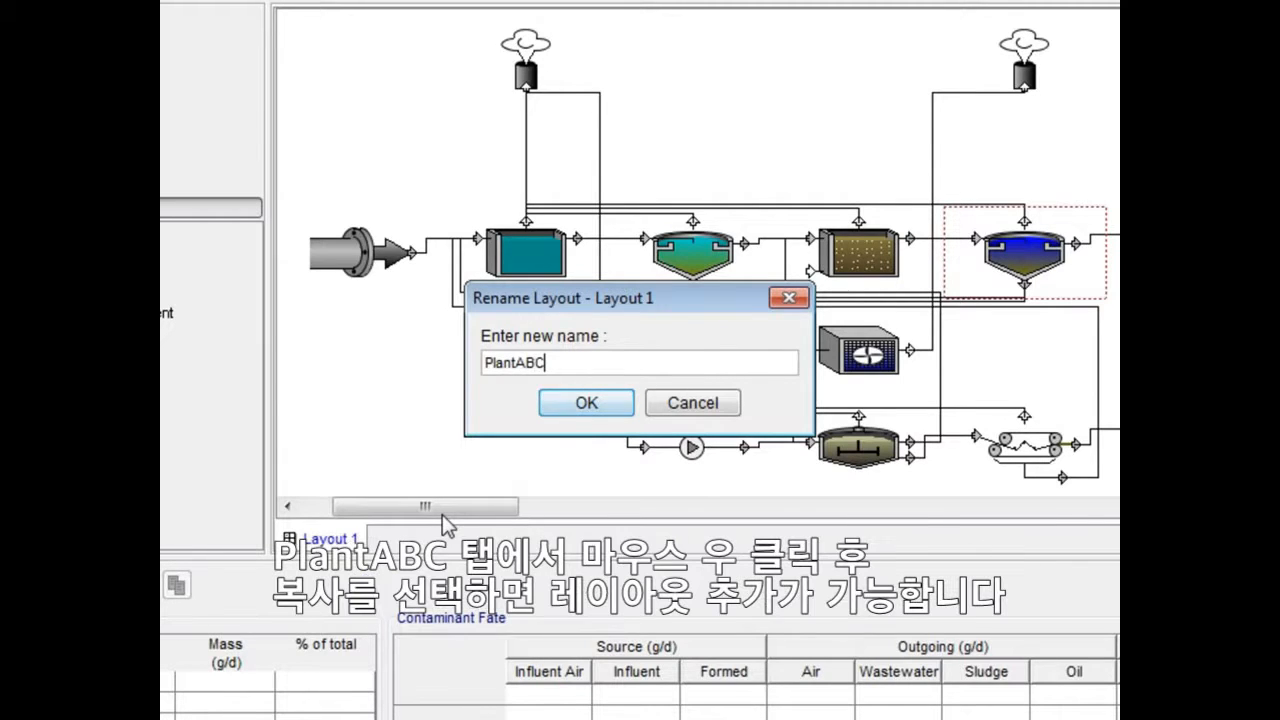
left_click(578, 401)
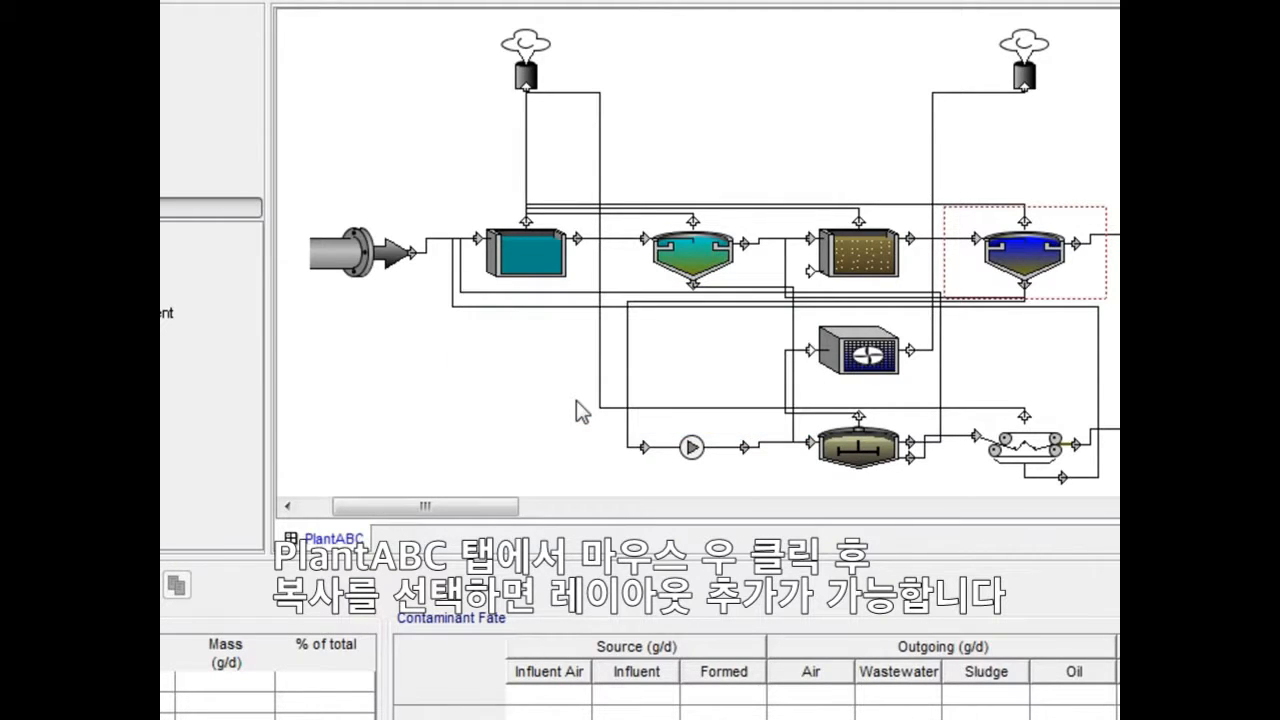
Duplicate the PlantABC layout and name the copy PlantABC - No Equalization.
right_click(309, 534)
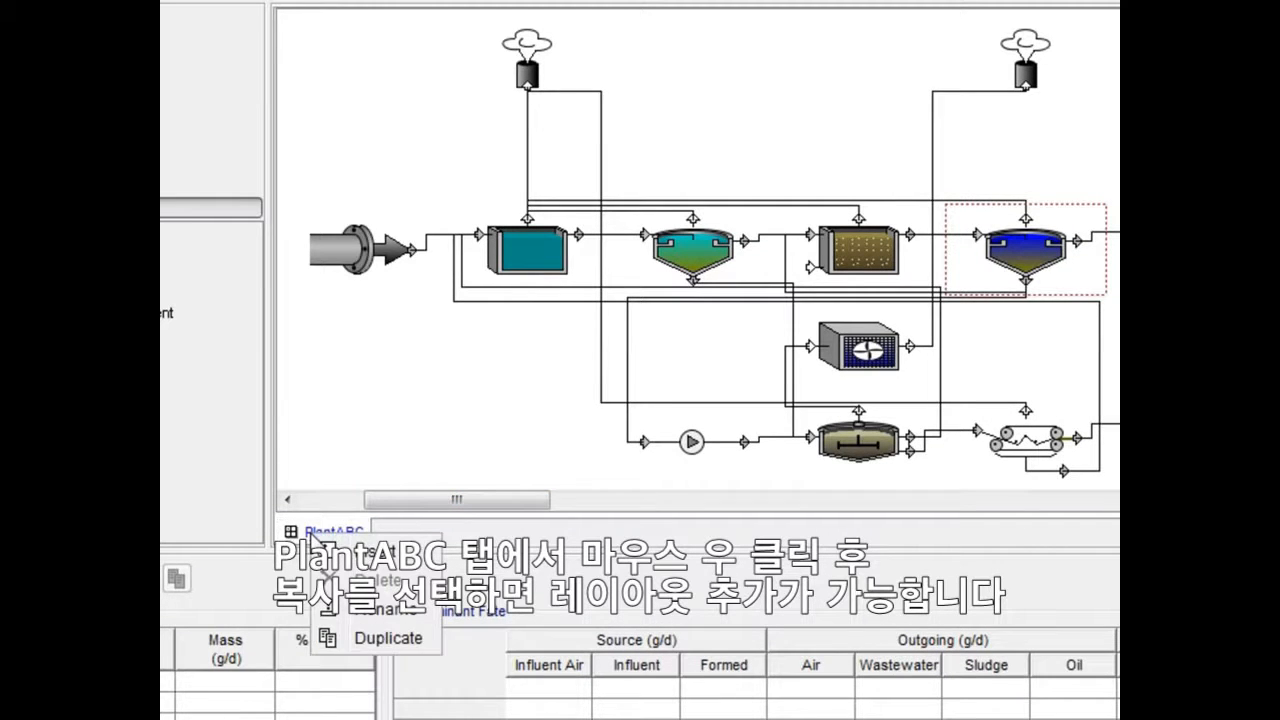
left_click(372, 636)
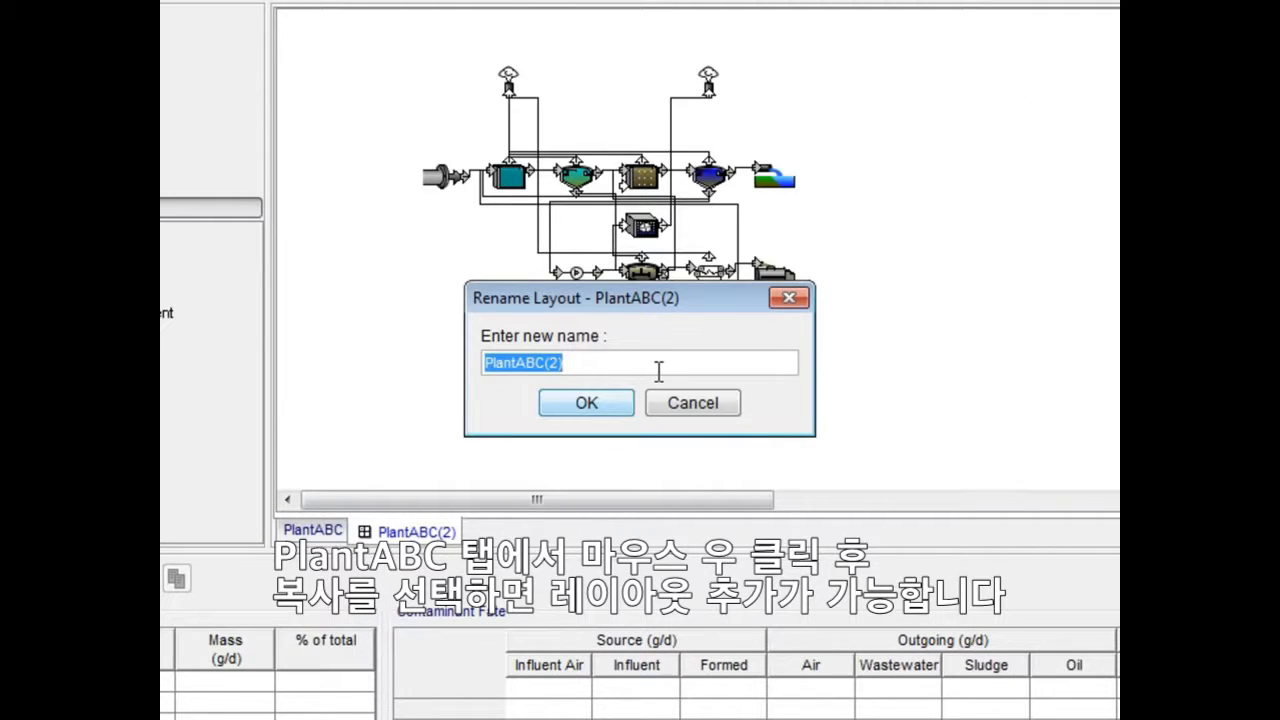
type("Plant")
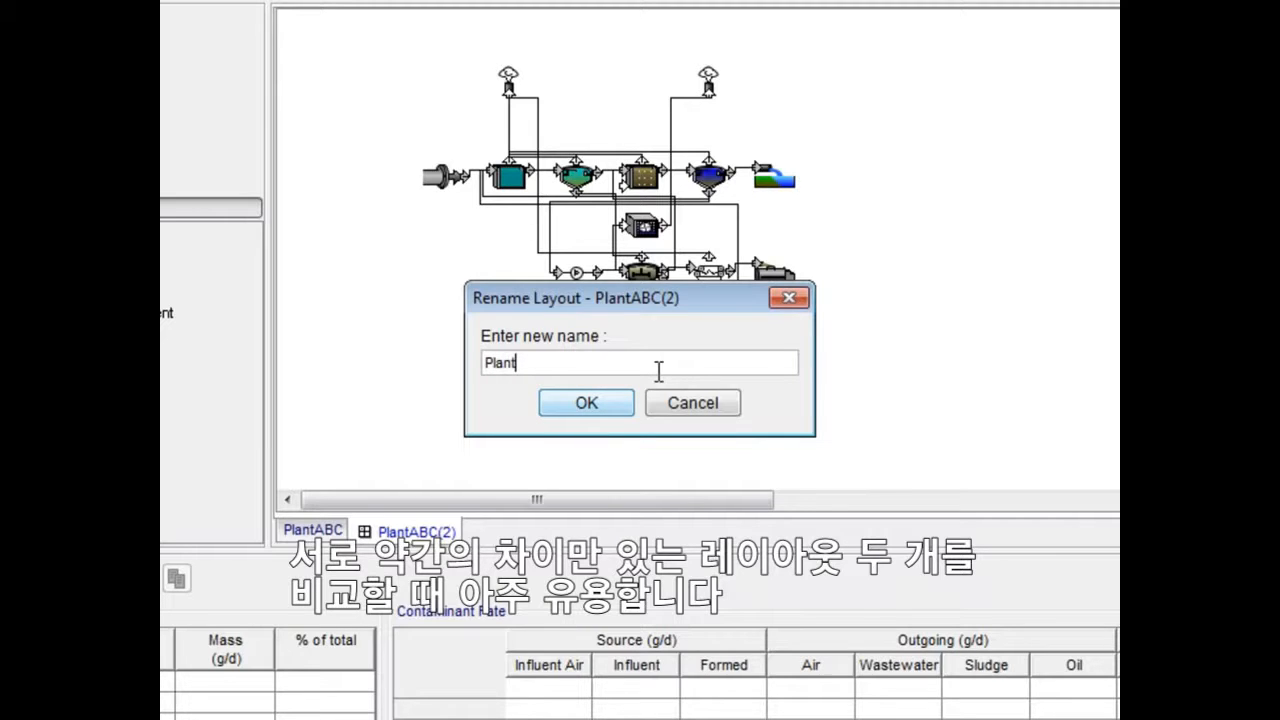
type("ABC - No Equ")
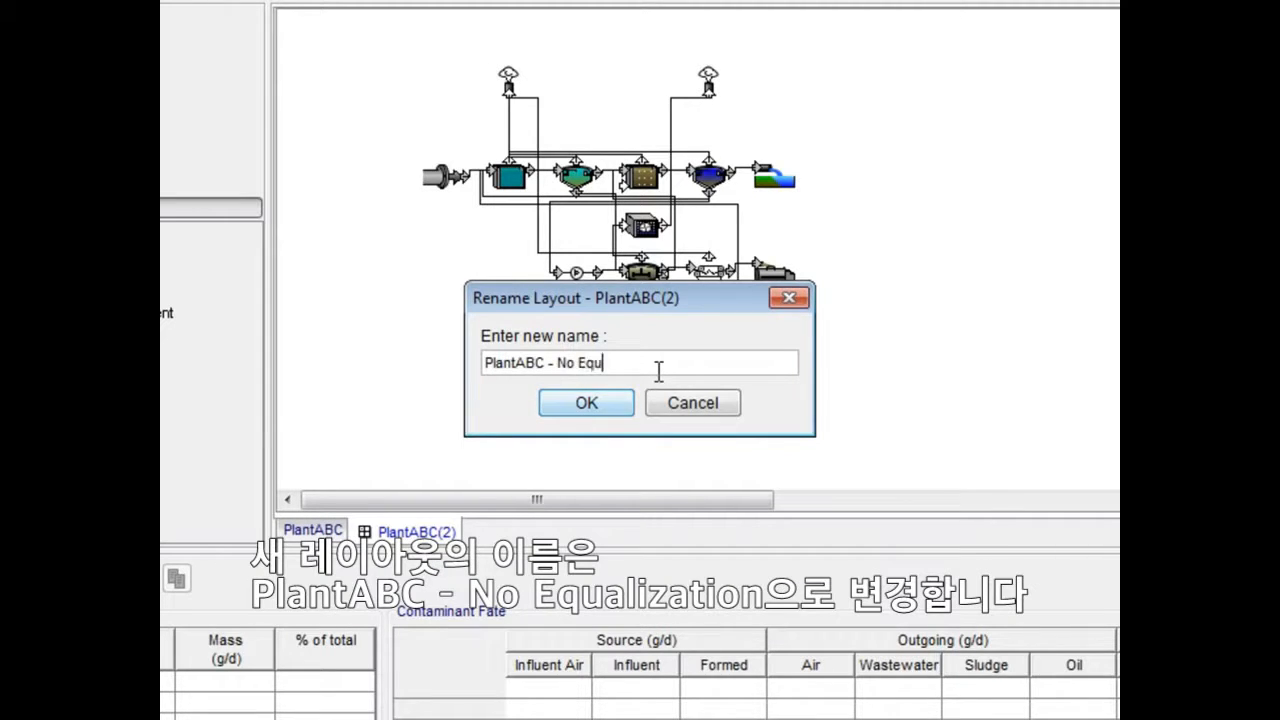
type("alization")
left_click(586, 403)
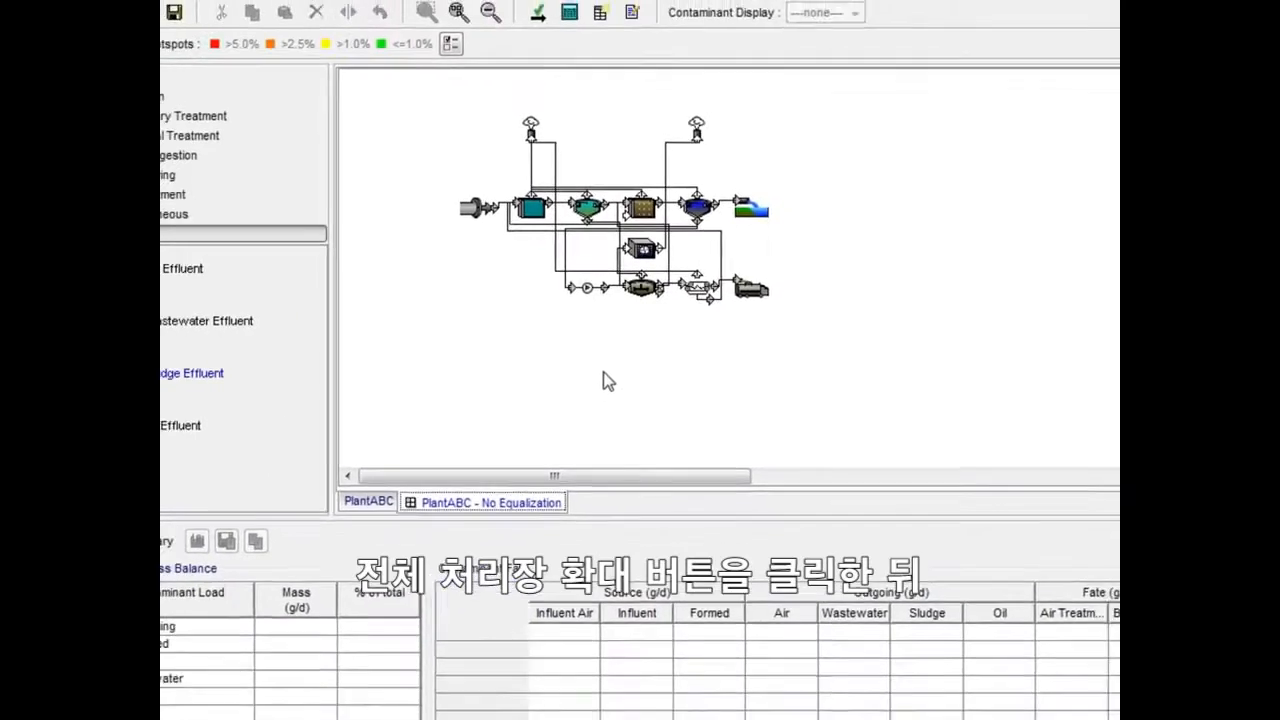
Delete the Equalization unit from the PlantABC - No Equalization layout and confirm the deletion.
left_click(482, 61)
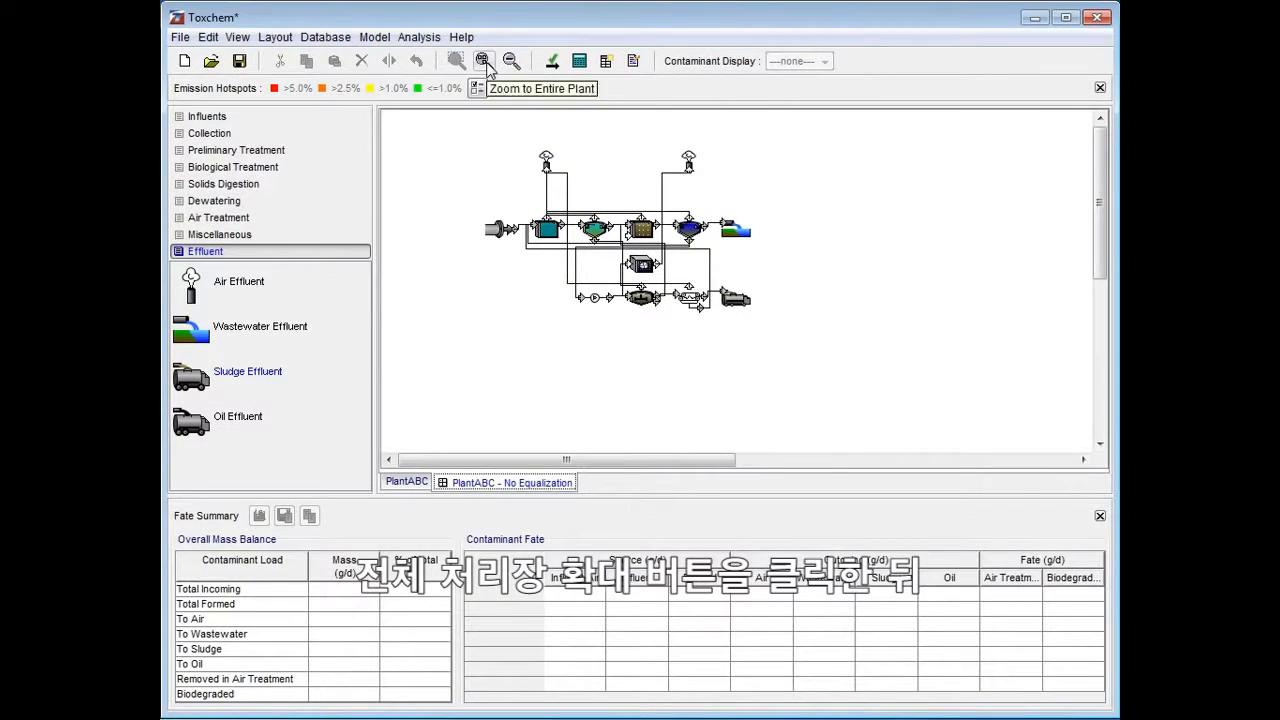
left_click(483, 61)
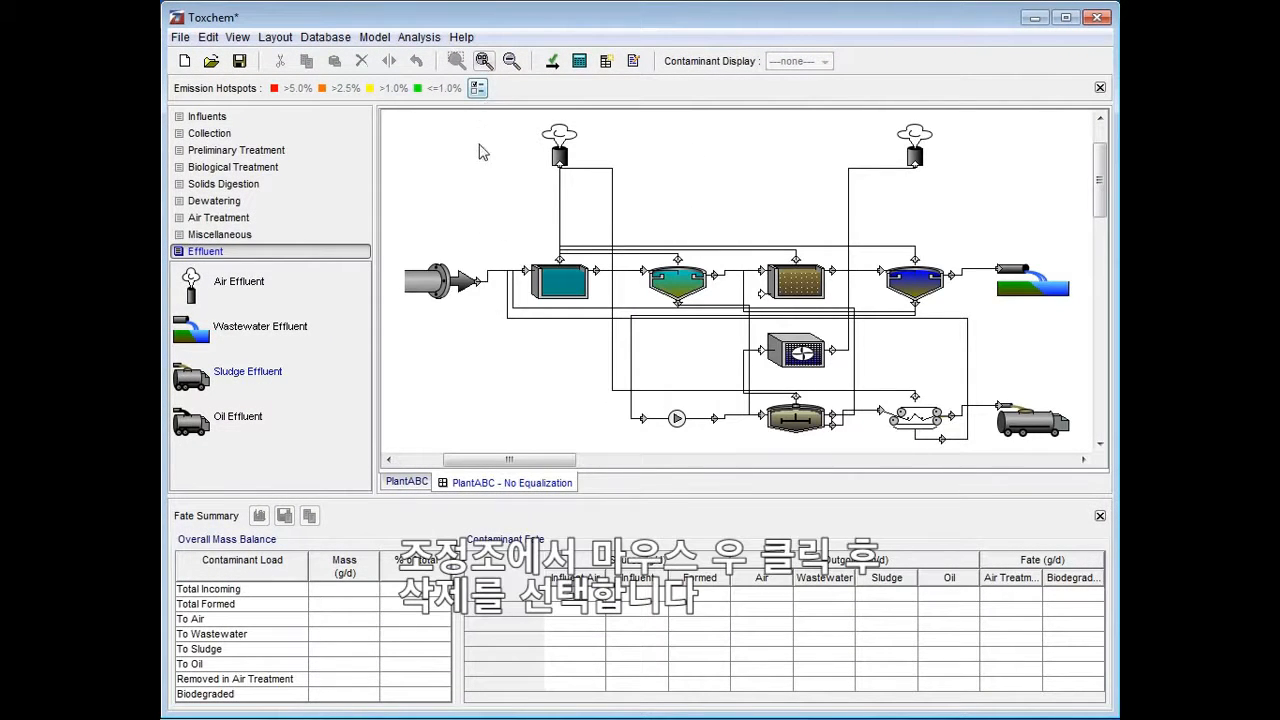
right_click(560, 298)
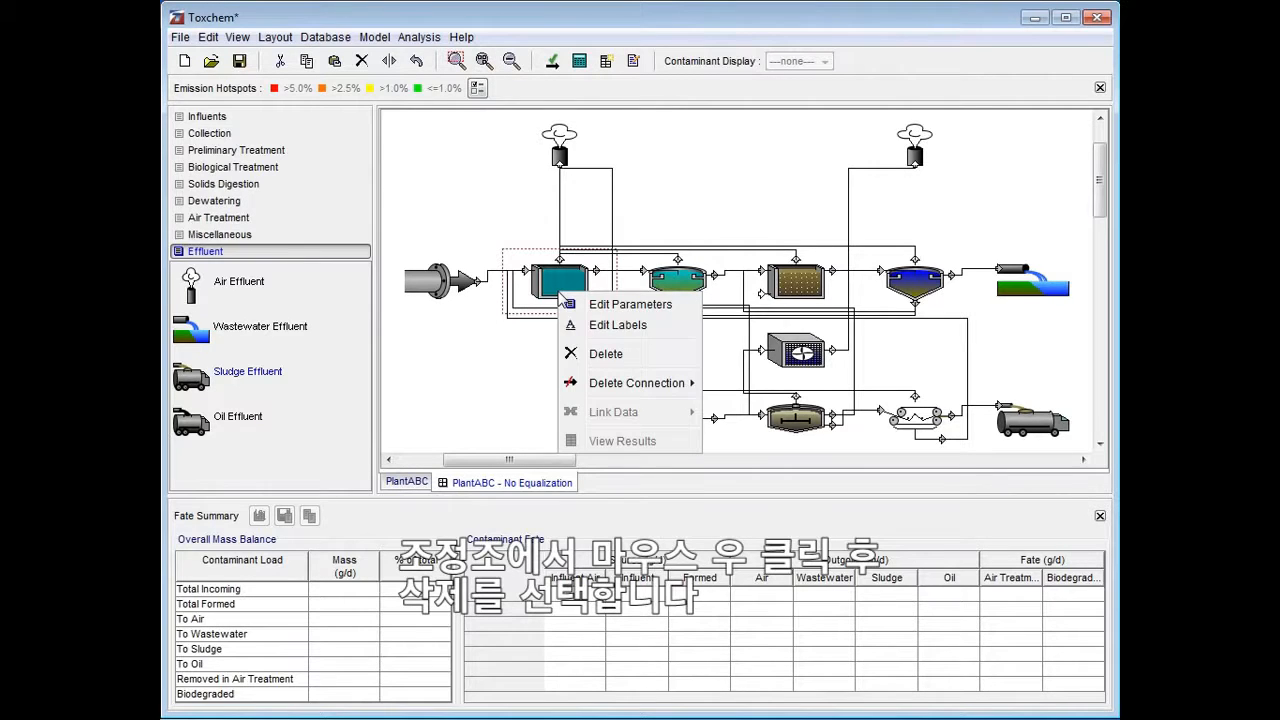
left_click(600, 356)
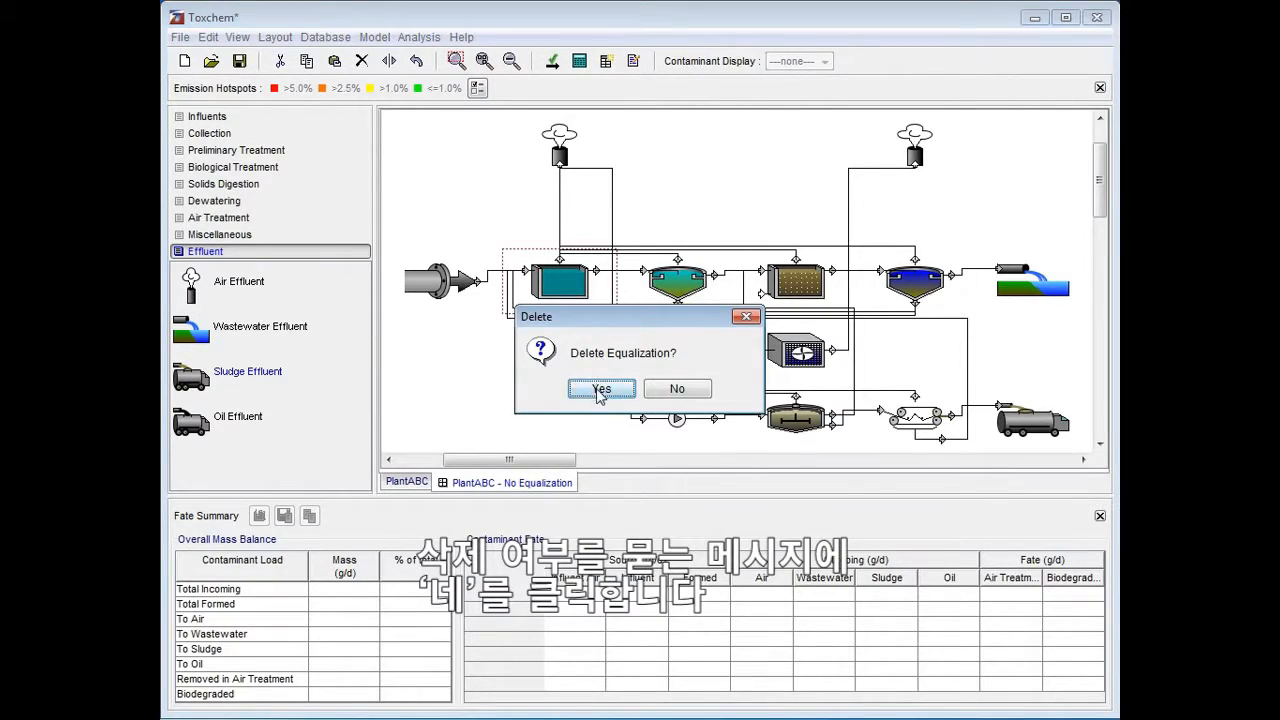
left_click(600, 390)
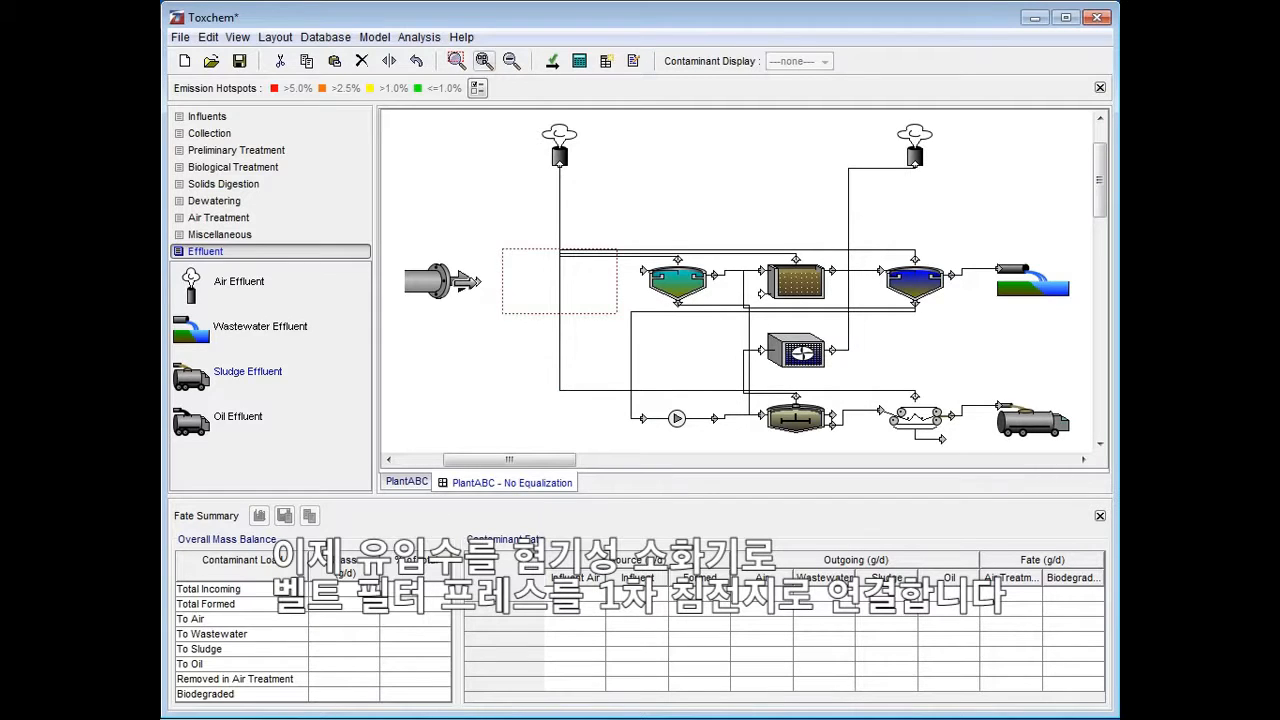
Connect the influent, the anaerobic digester's upper liquid outlet and the belt filter press's lower outlet to the primary clarifier's inlet.
left_click_drag(478, 281, 636, 270)
left_click_drag(822, 408, 625, 270)
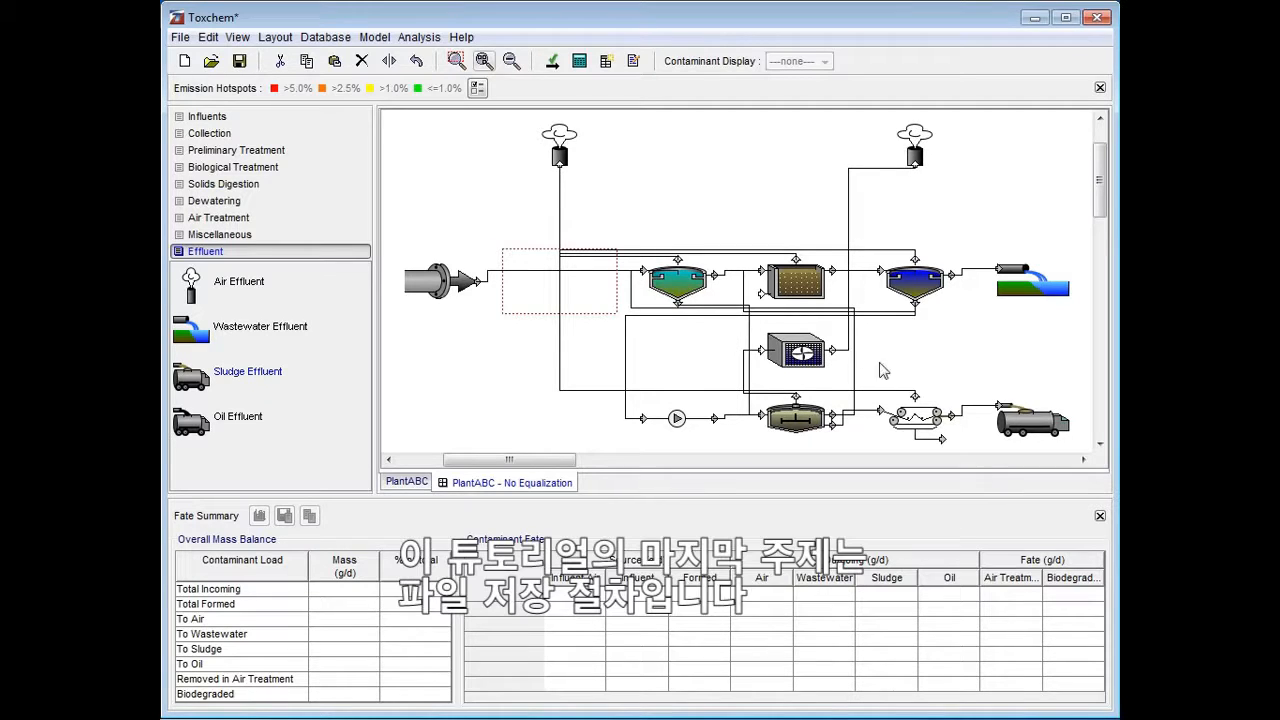
left_click_drag(932, 440, 627, 270)
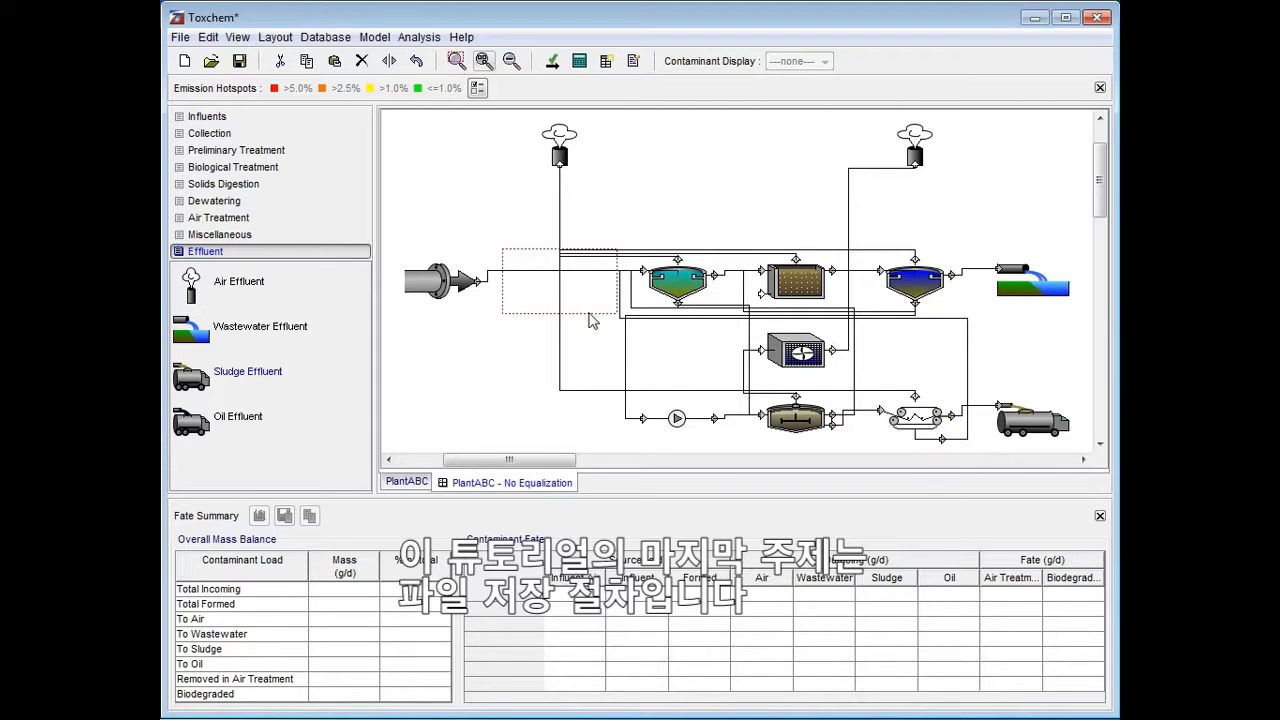
Return to the PlantABC layout and save the file as Test Plant 1 in My Documents.
left_click(425, 483)
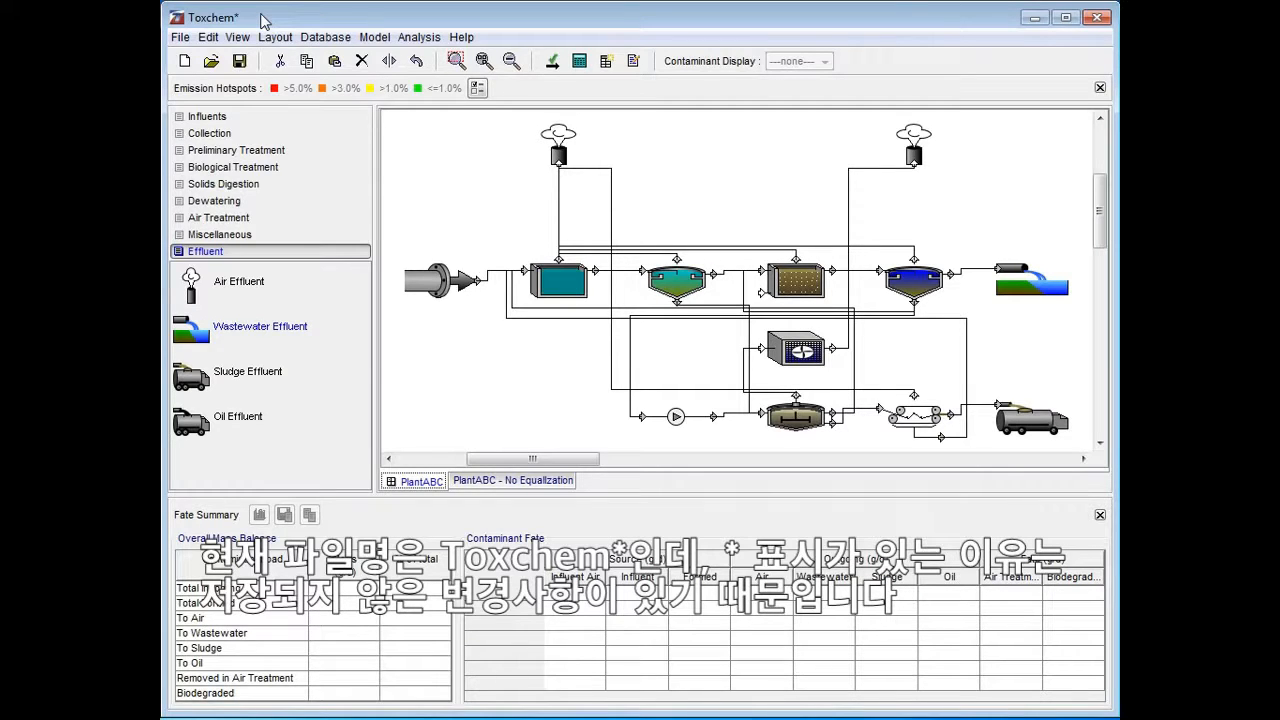
left_click(180, 37)
left_click(212, 122)
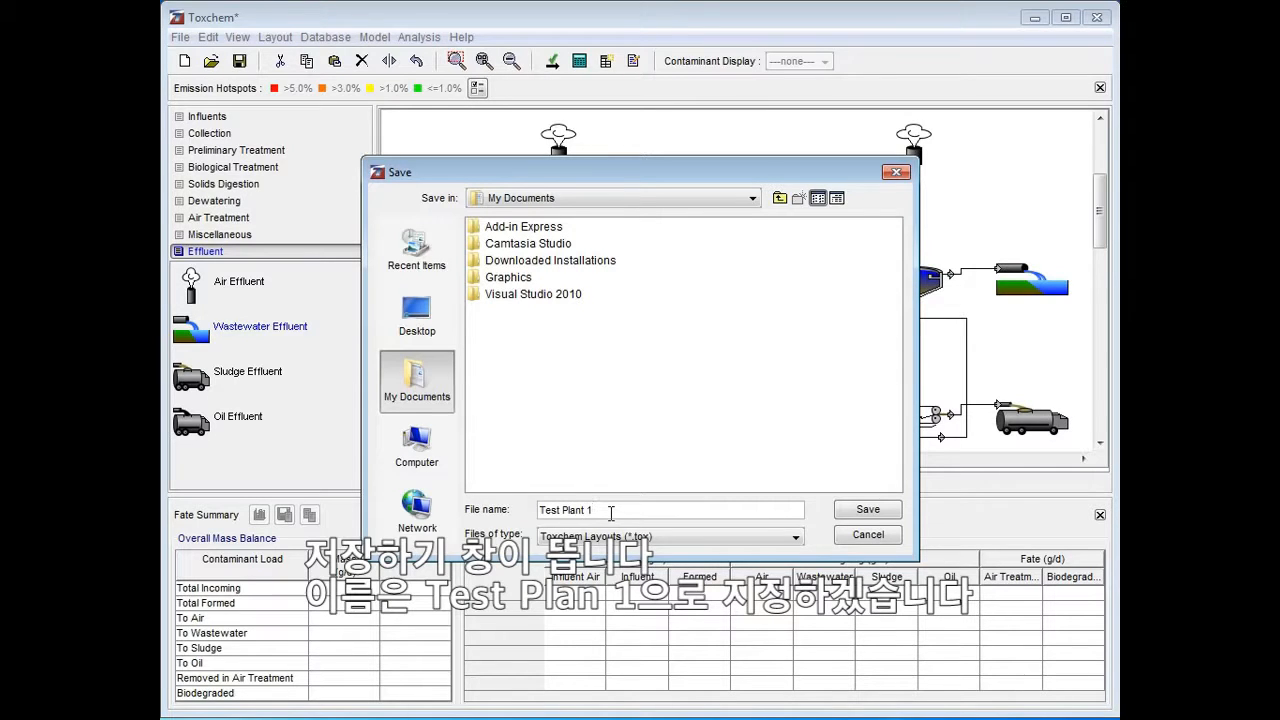
left_click(862, 510)
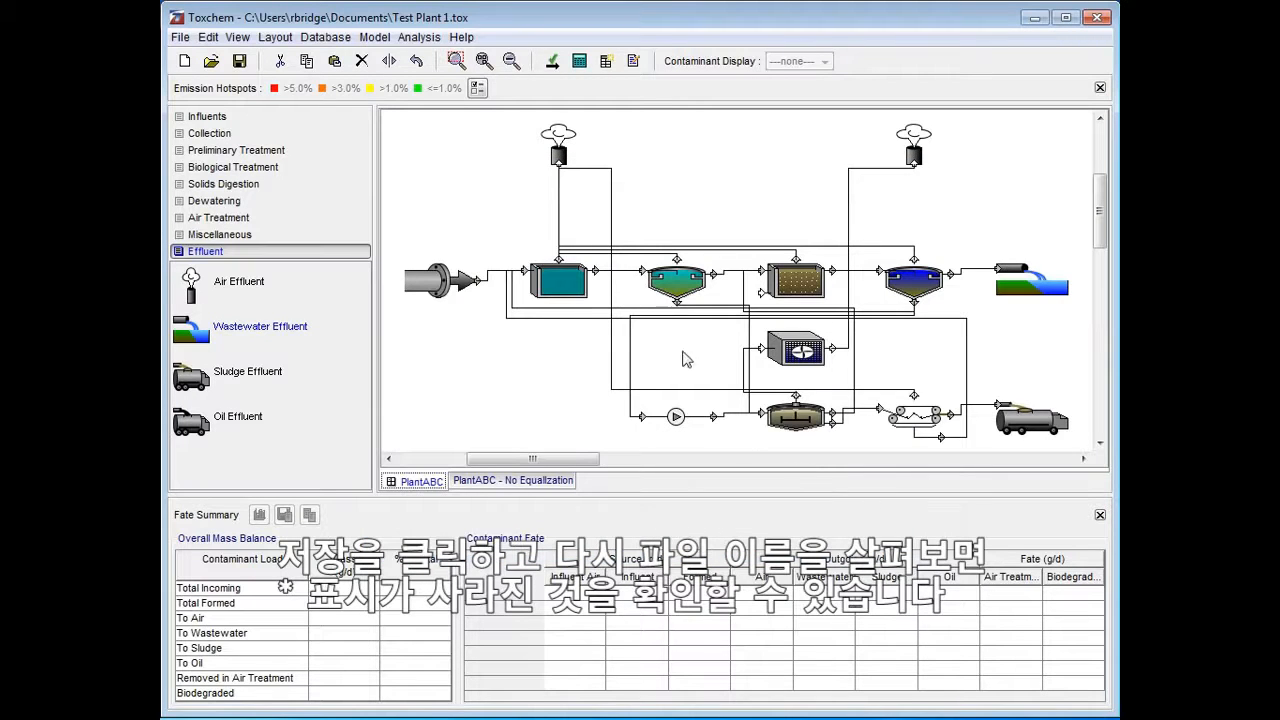